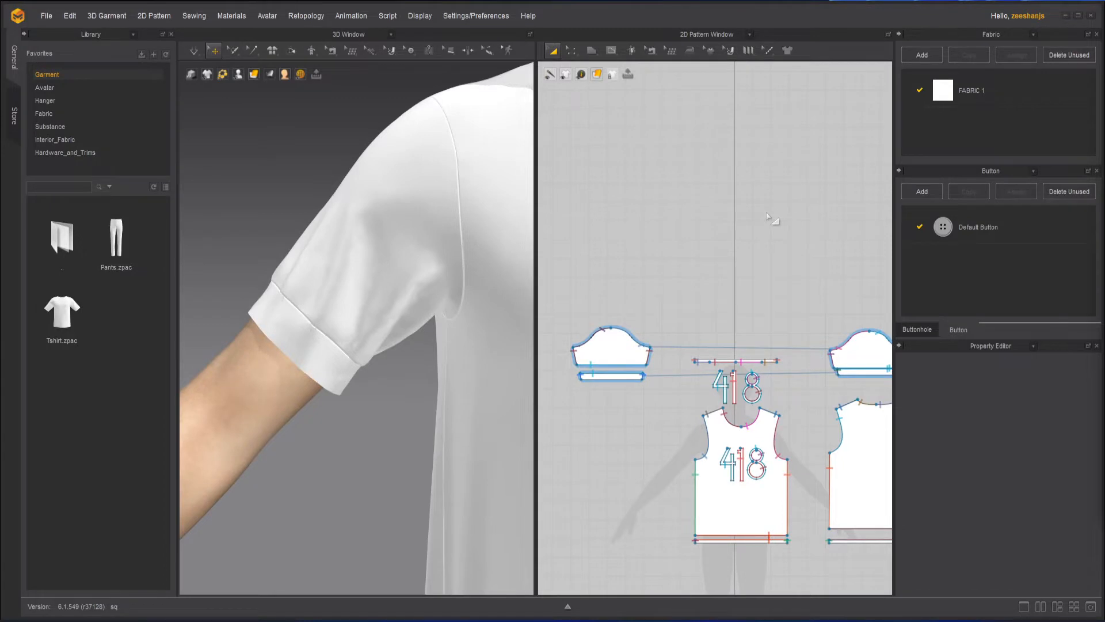
scroll(296, 286, down, 5)
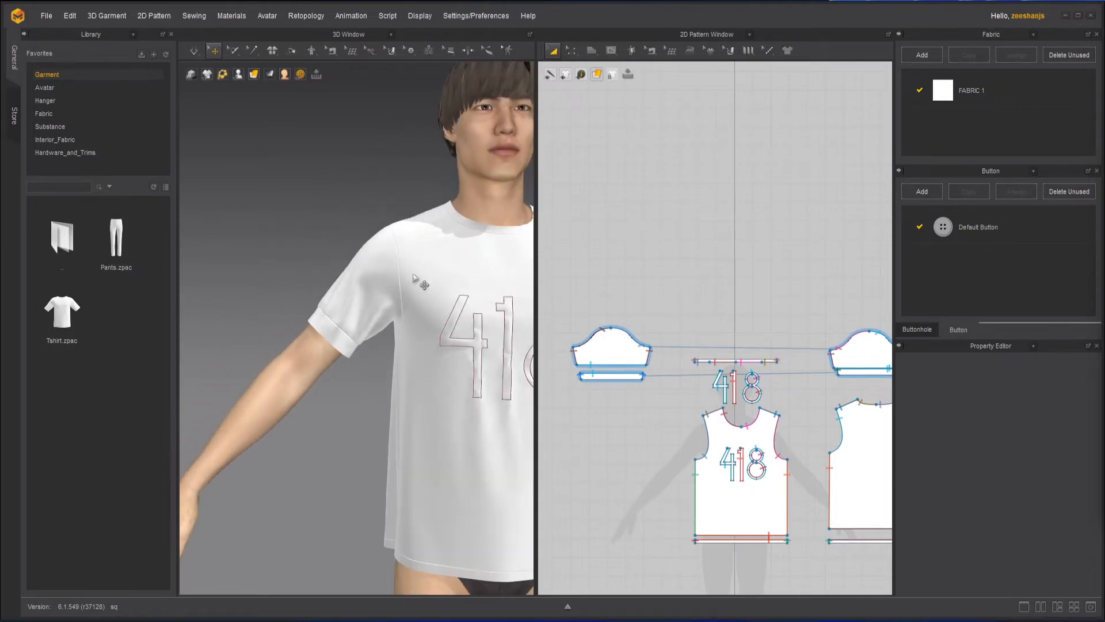
middle_drag(465, 298, 370, 276)
right_drag(394, 282, 406, 280)
middle_drag(589, 406, 628, 389)
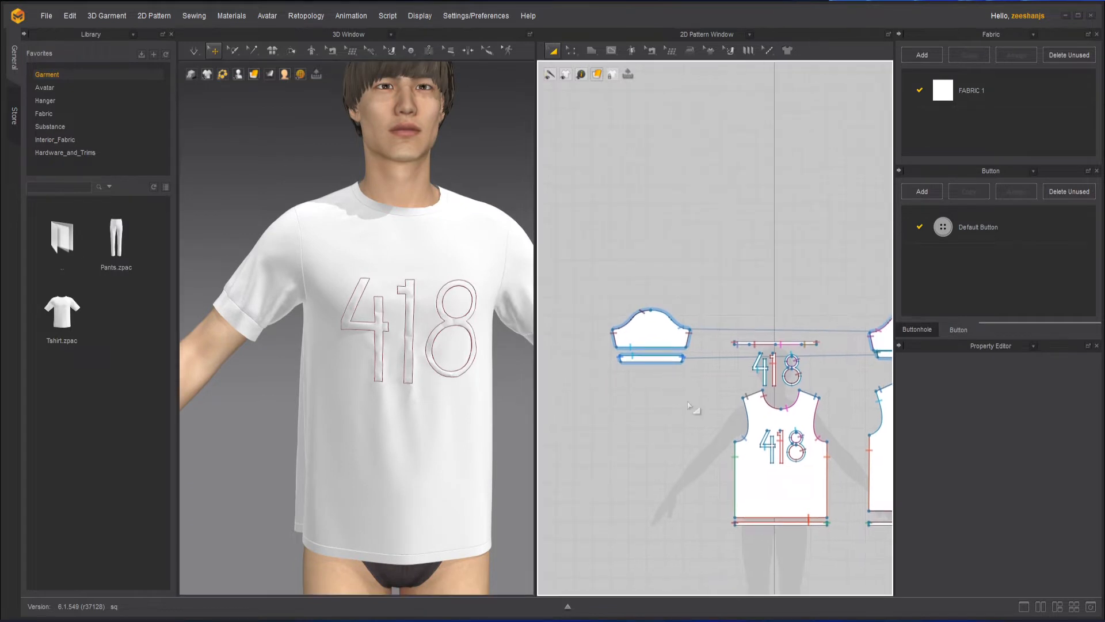
middle_drag(713, 412, 649, 395)
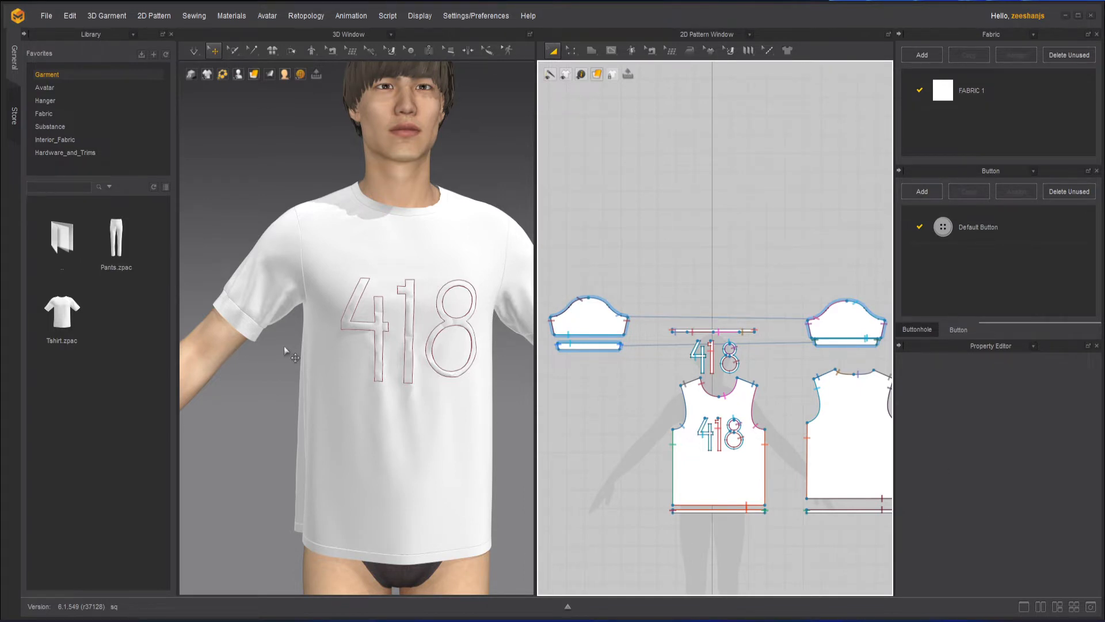
right_drag(284, 347, 444, 407)
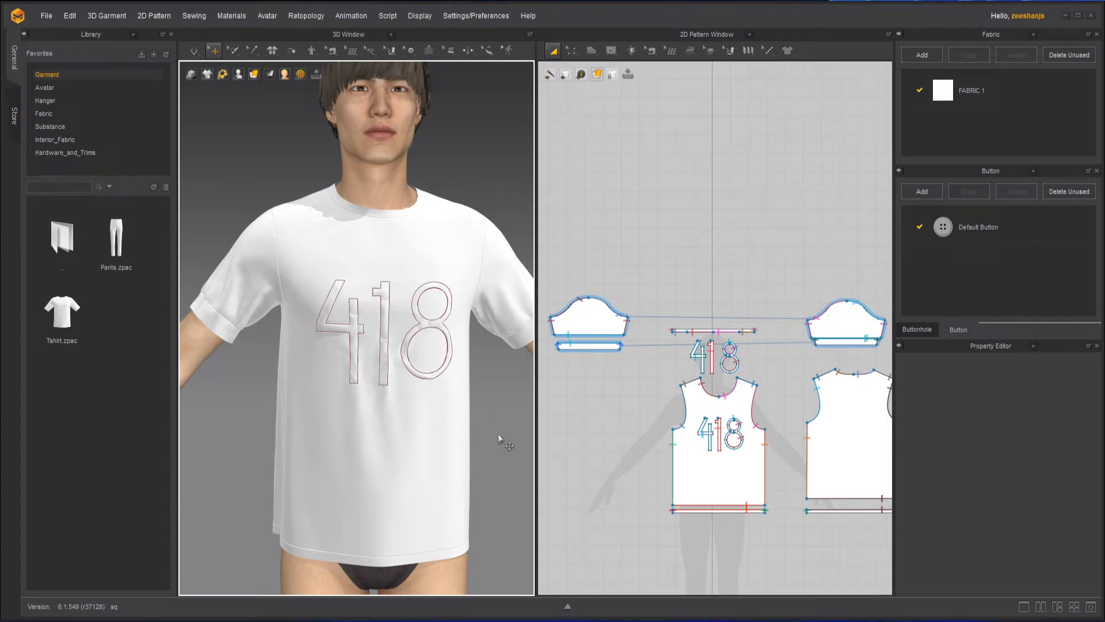
- Create a Layer Clone (Over) of the left-hand sleeve's cuff and place it directly below the original in the 2D pattern
scroll(621, 383, up, 5)
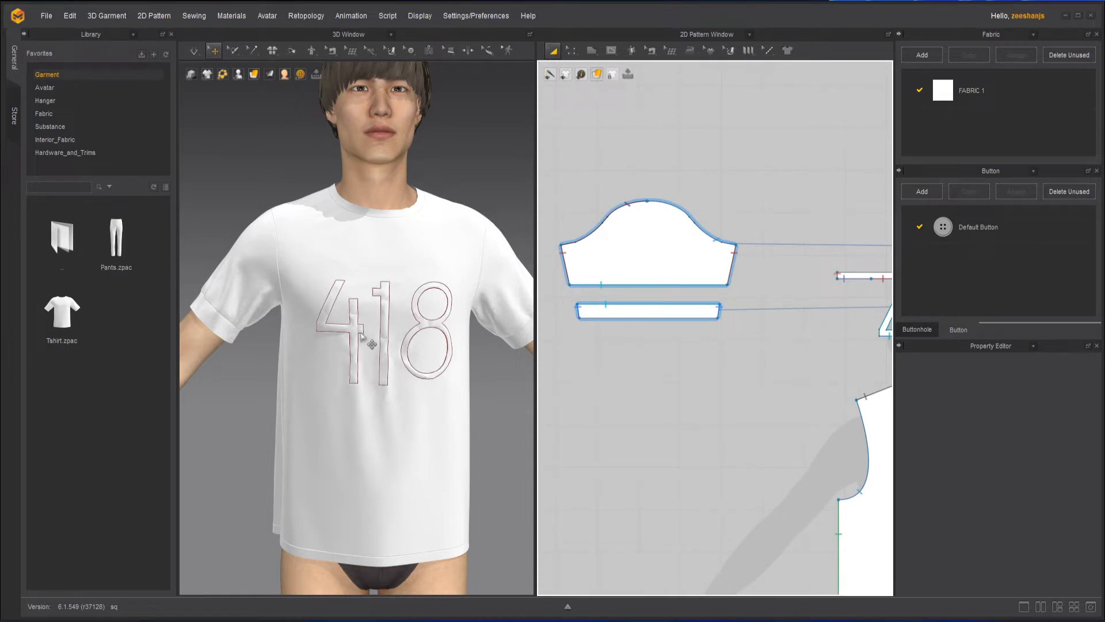
scroll(323, 324, up, 8)
scroll(403, 348, up, 3)
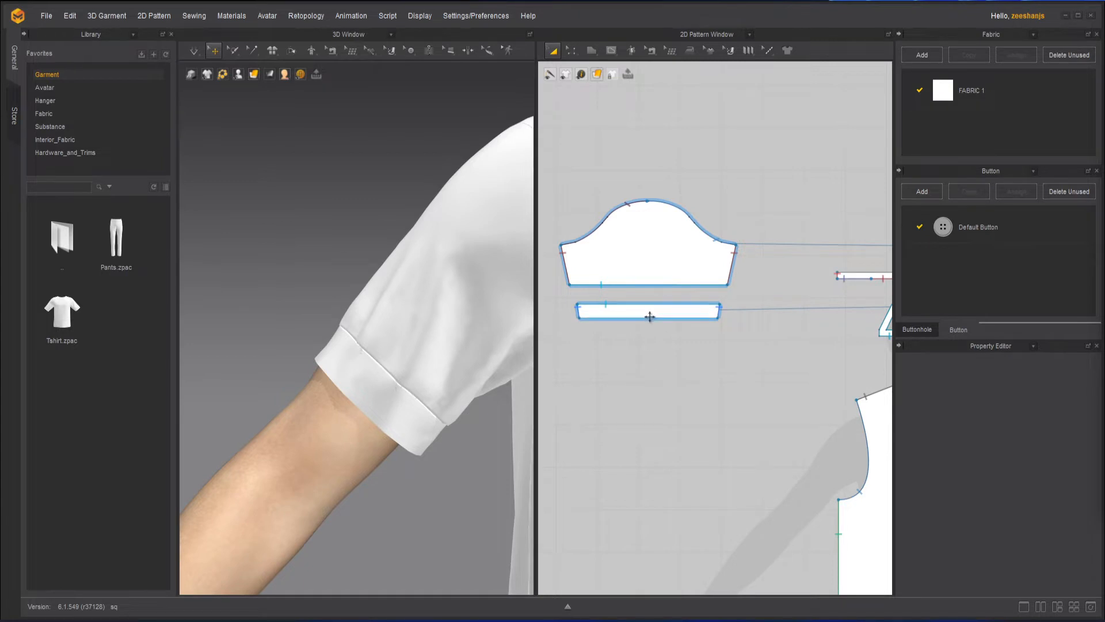
click(649, 314)
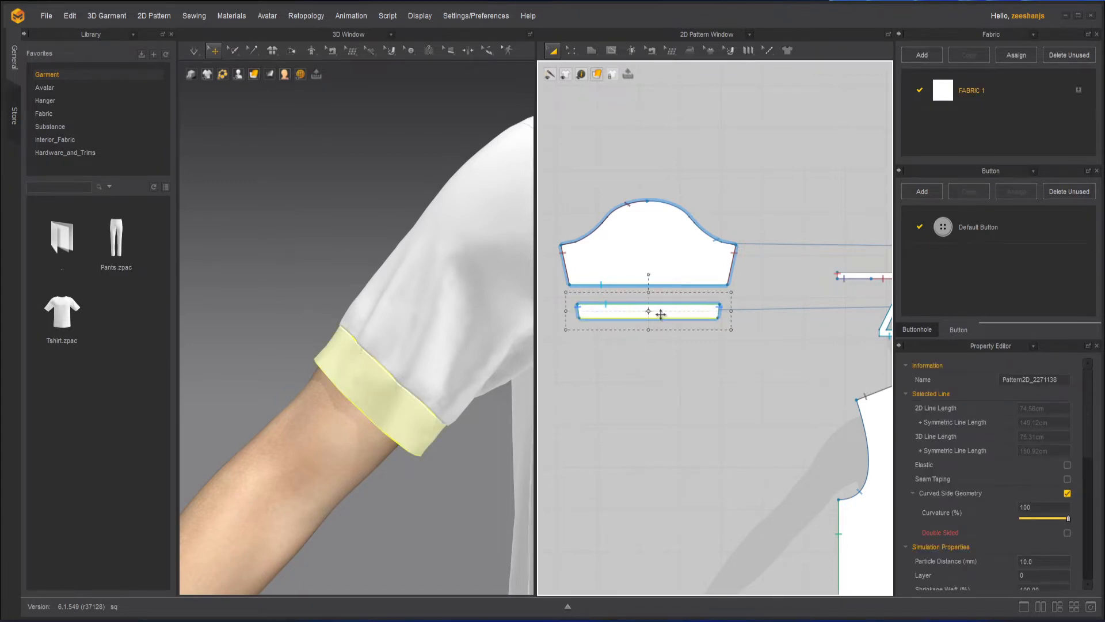
right_click(661, 314)
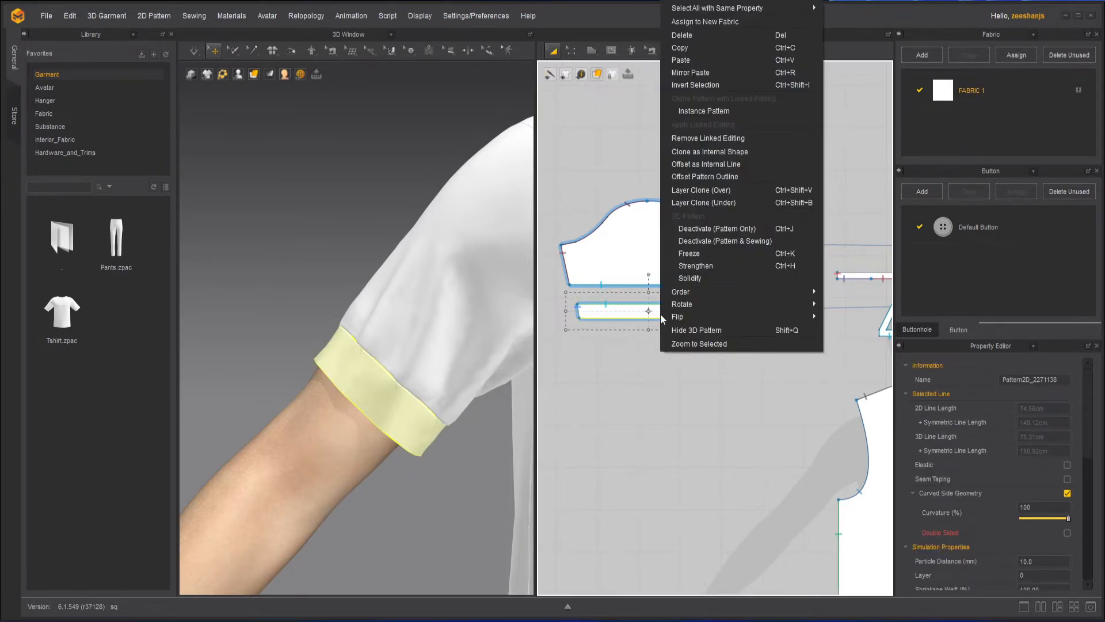
click(737, 192)
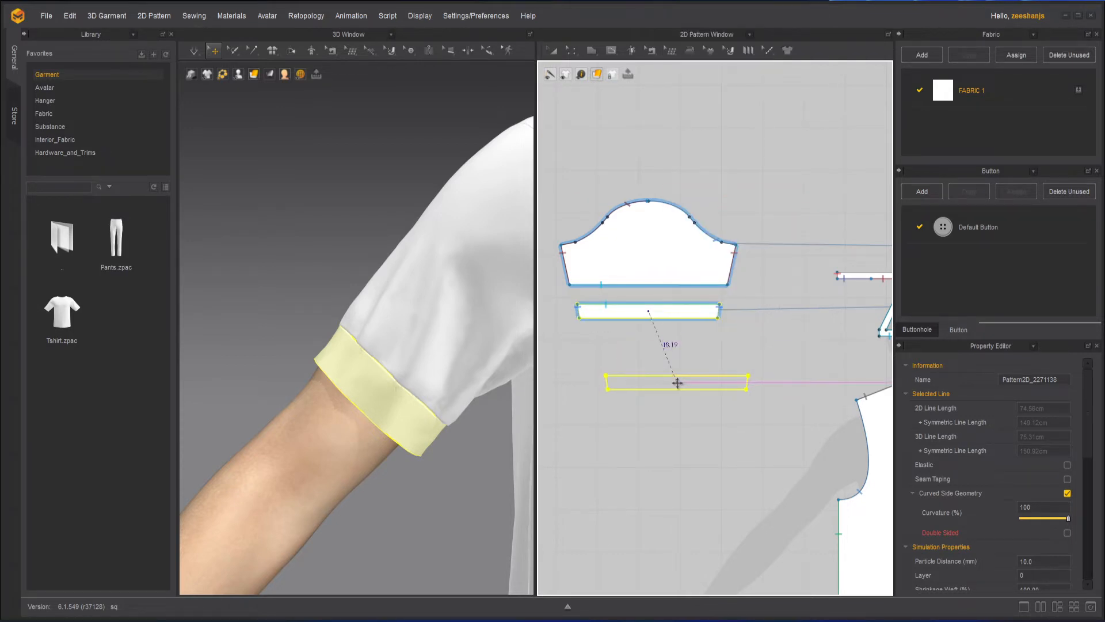
click(648, 375)
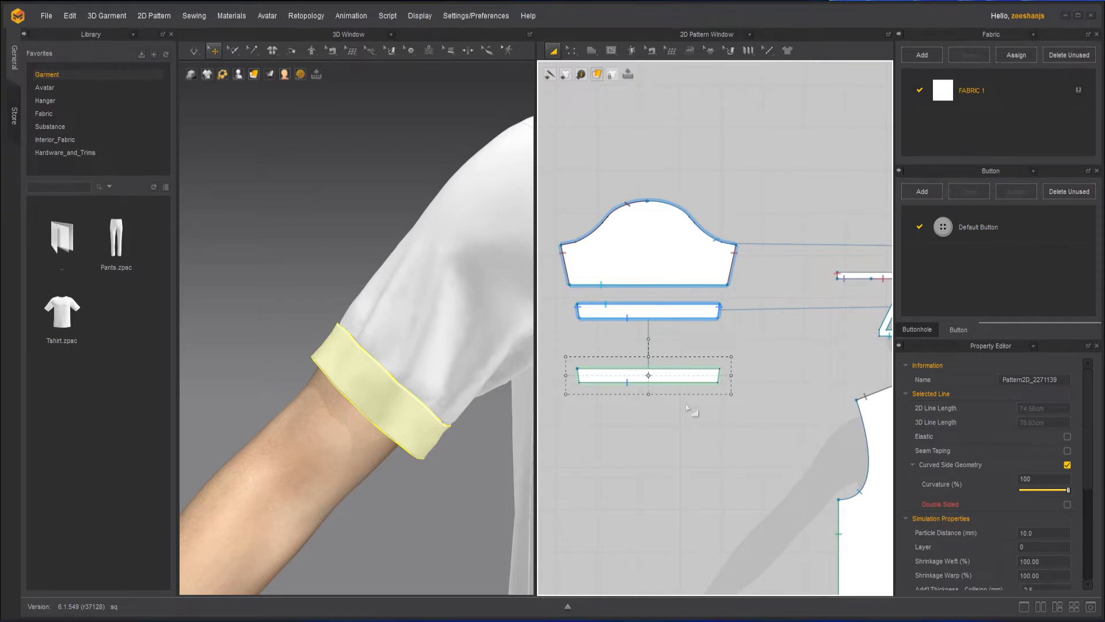
- Create a Layer Clone (Over) of the right-hand sleeve's cuff and place it just above the back bodice pattern
scroll(688, 428, down, 5)
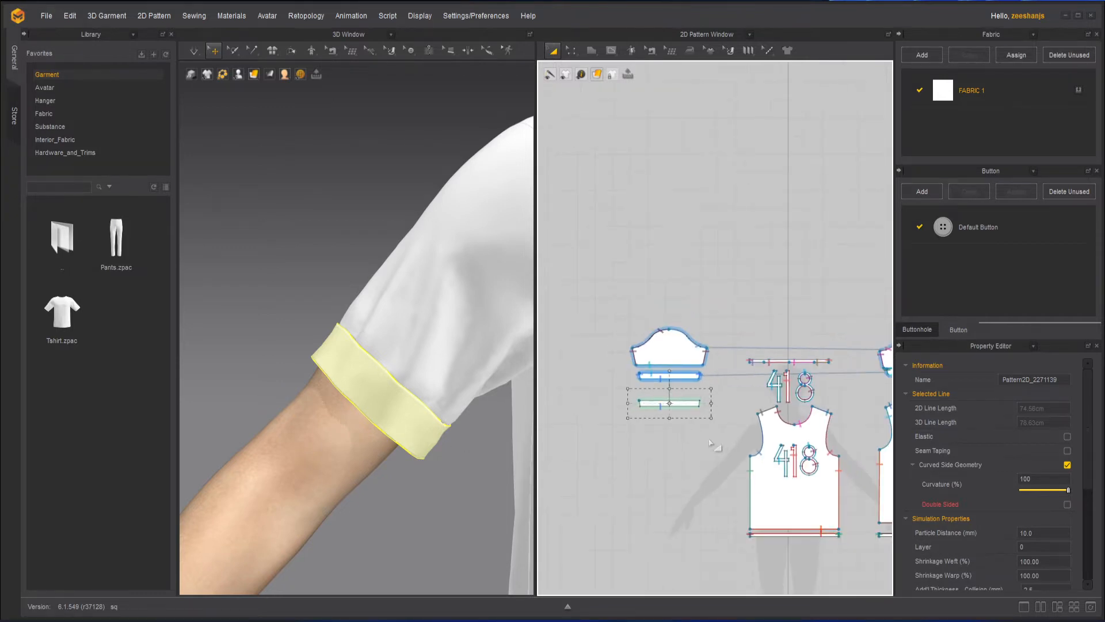
scroll(861, 333, up, 6)
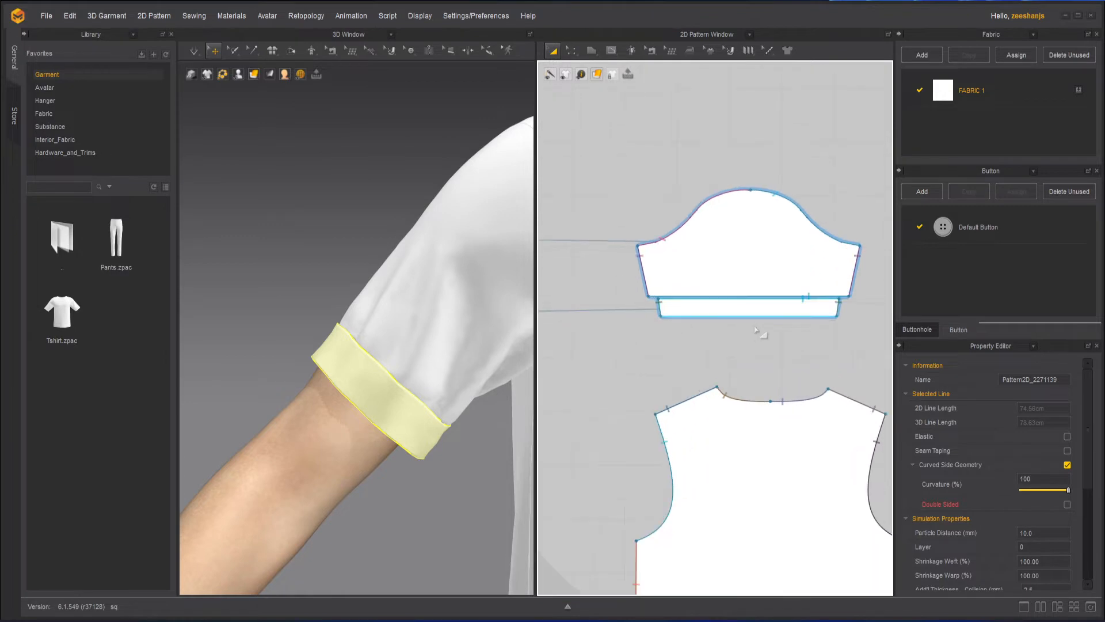
click(746, 301)
drag(747, 300, 756, 316)
right_click(757, 315)
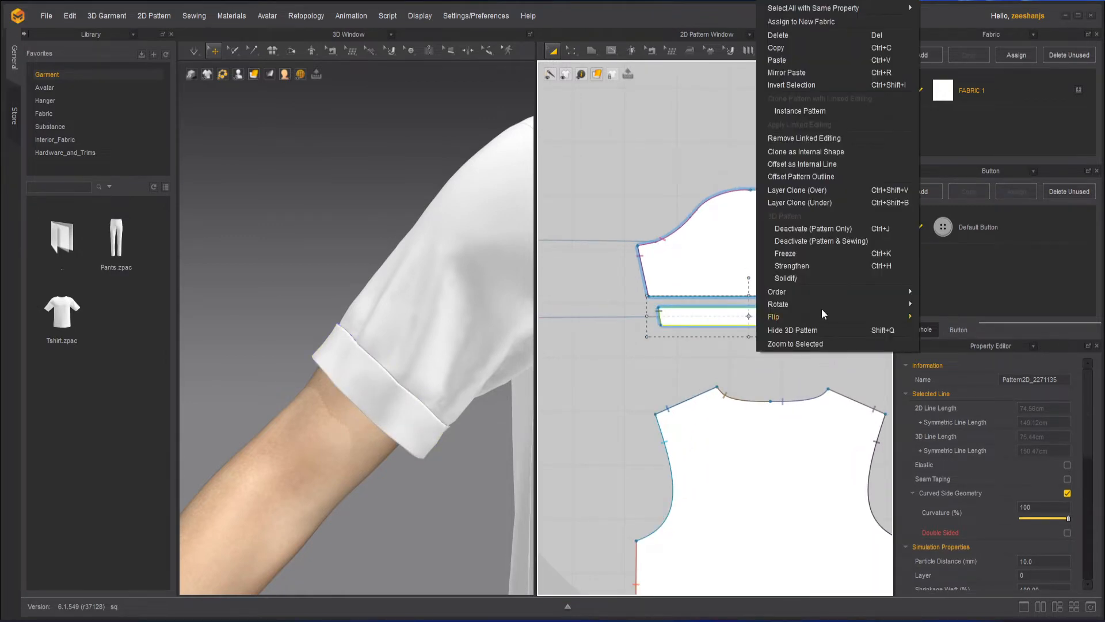
click(838, 193)
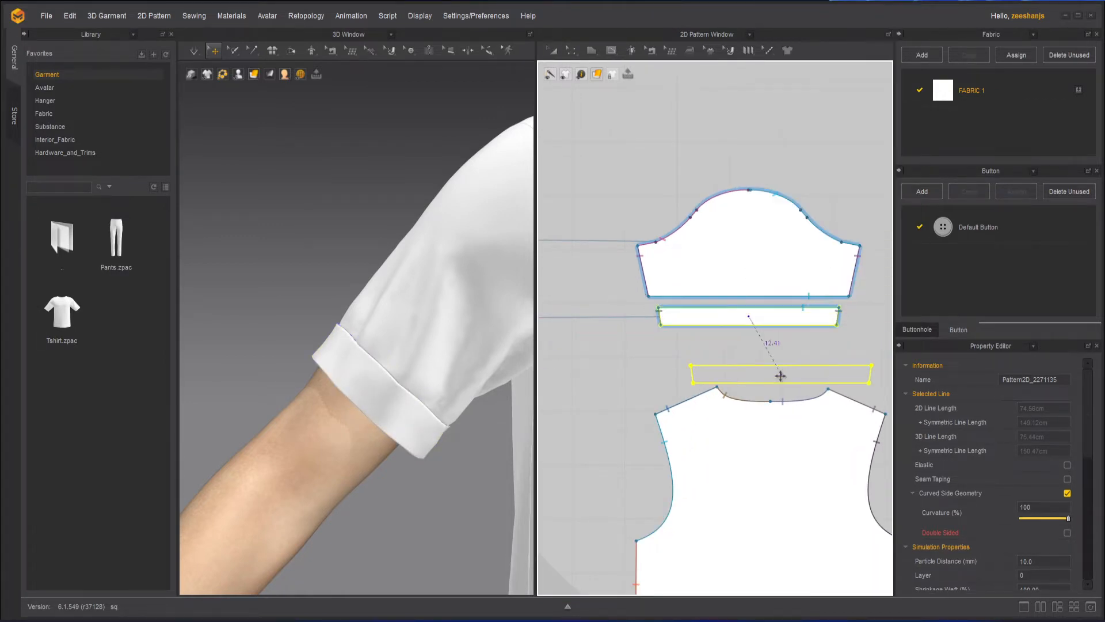
click(746, 378)
- Apply Symmetric Pattern (with Sewing) linked editing to the two cloned cuffs and move them above the sleeve patterns
scroll(683, 389, down, 8)
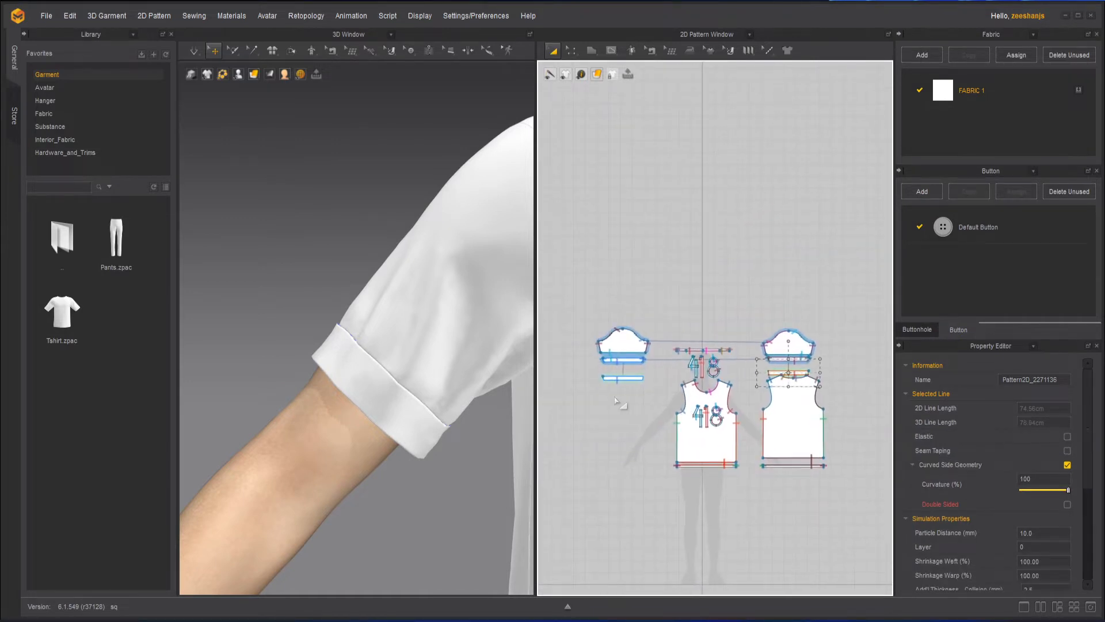
click(638, 377)
scroll(720, 383, up, 3)
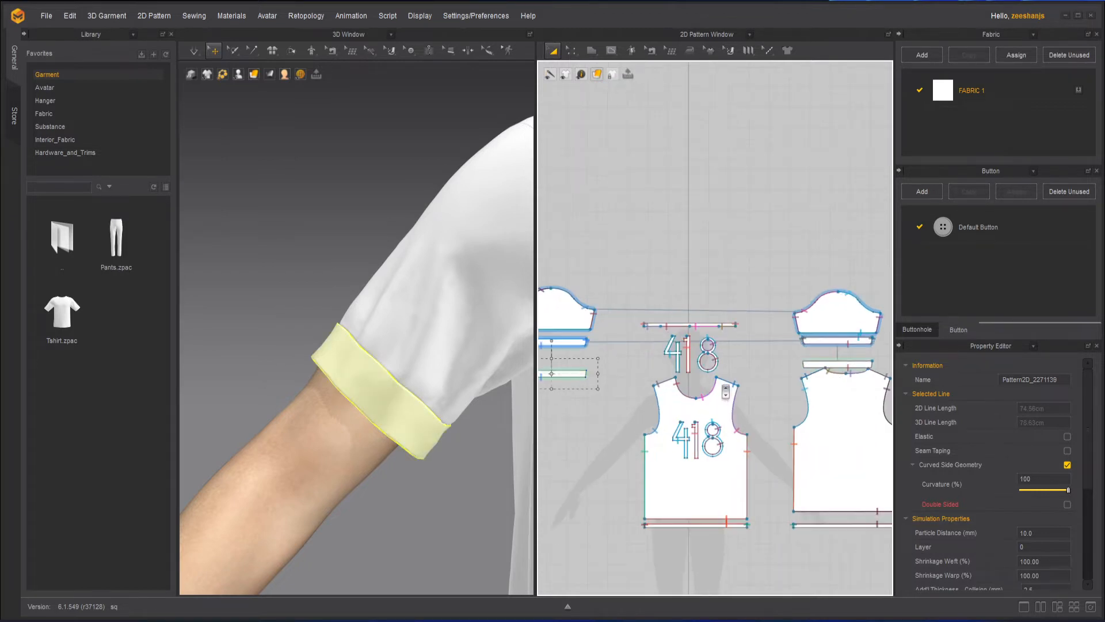
shift+click(842, 365)
right_click(841, 365)
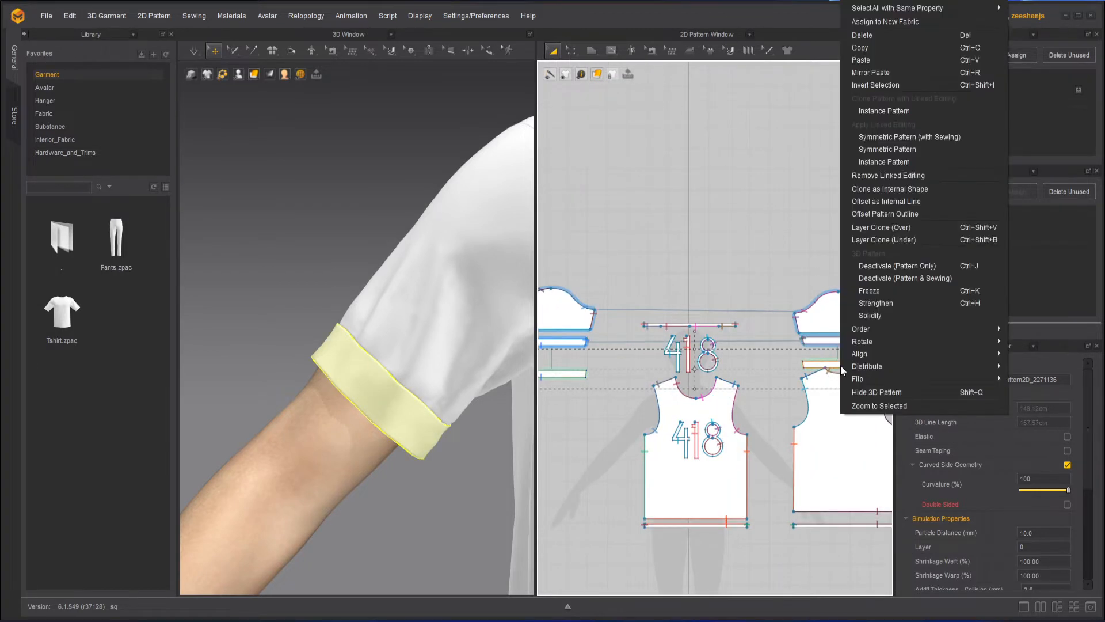
click(935, 138)
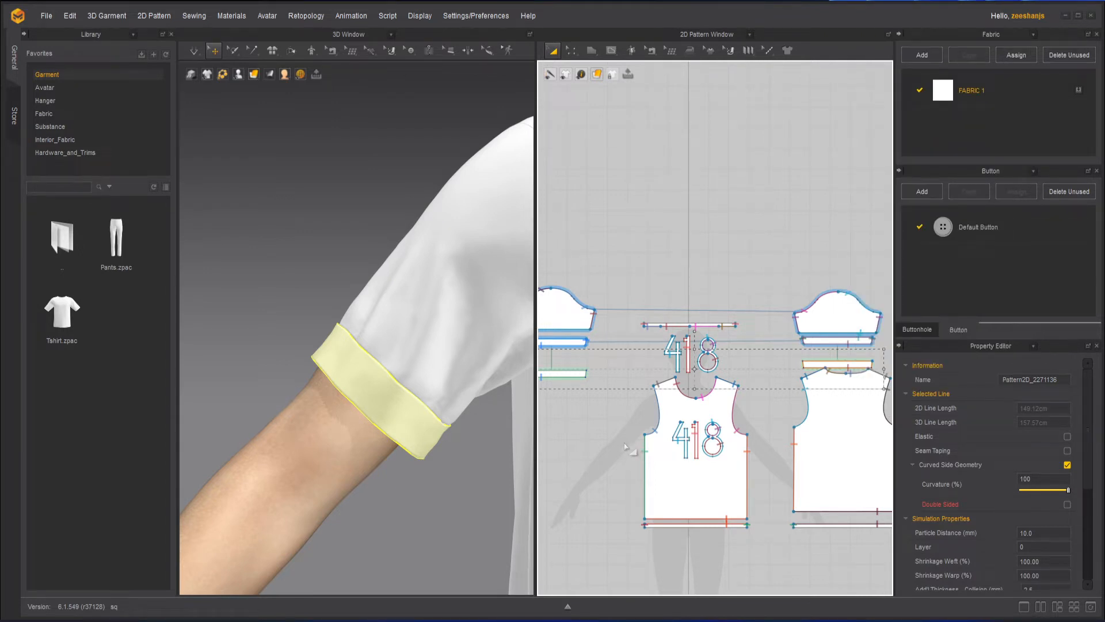
scroll(793, 505, down, 2)
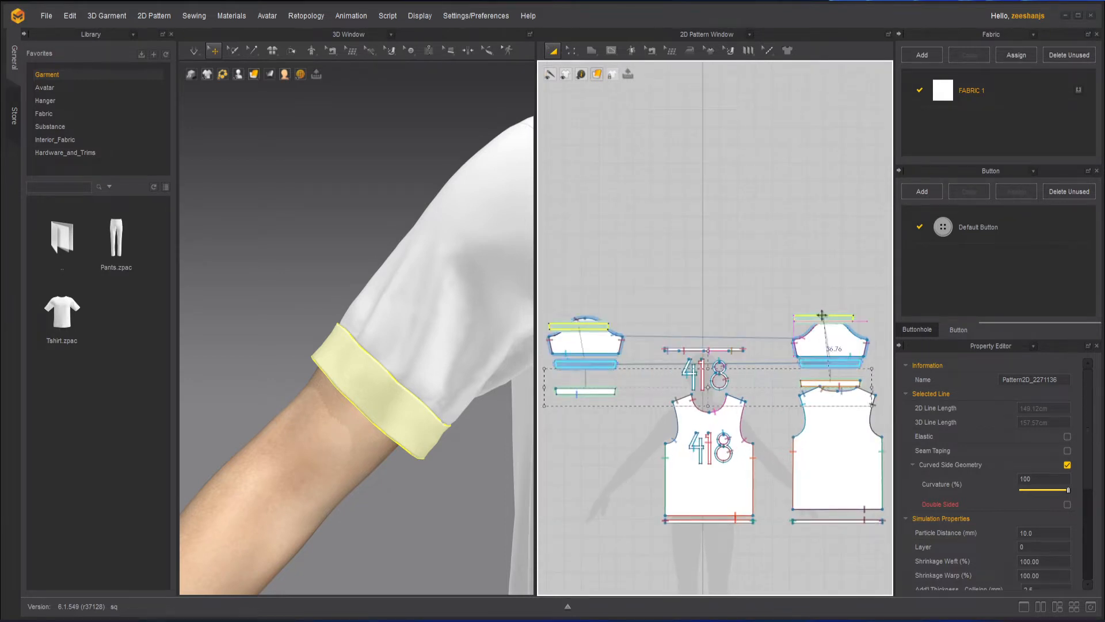
click(825, 292)
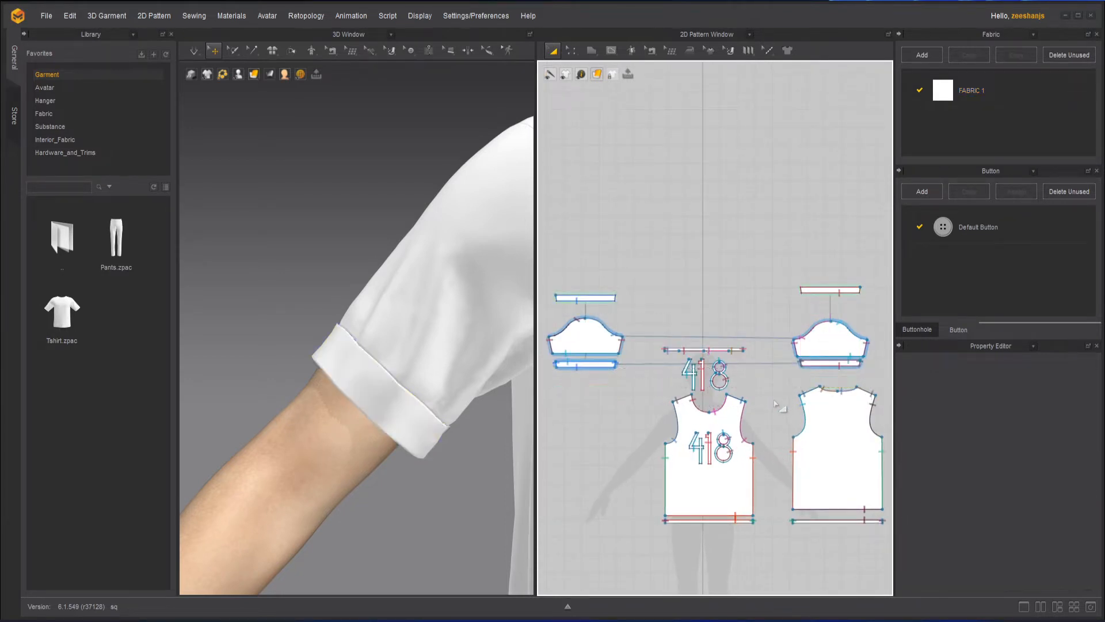
- Simulate the garment and pull the sleeve cuff in 3D to settle its doubled layers
click(191, 54)
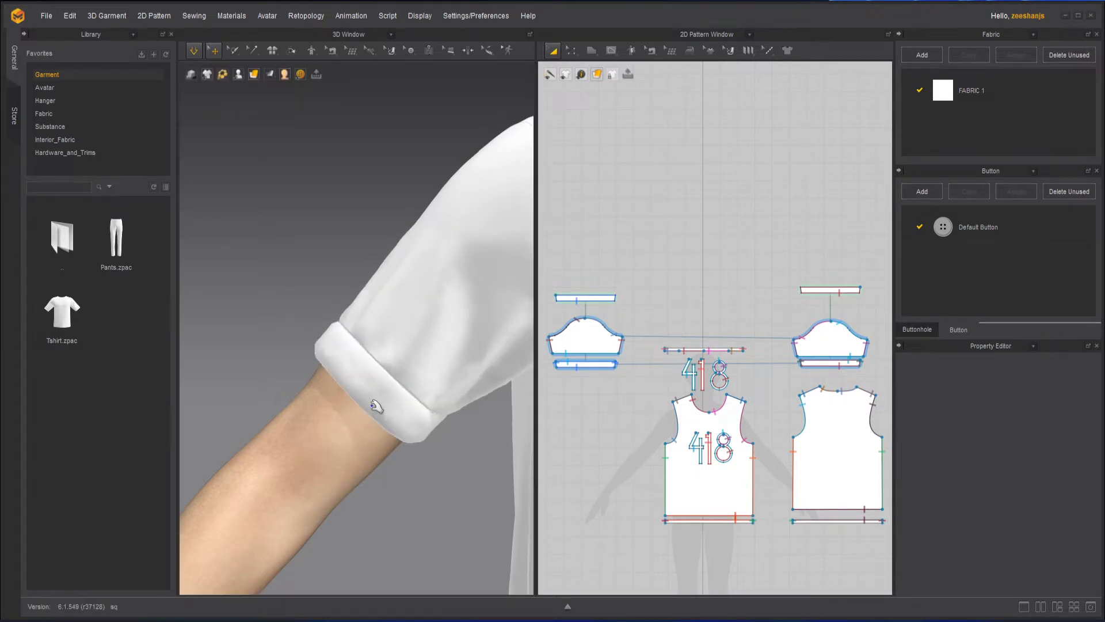
key(space)
mouse_move(368, 386)
right_down()
mouse_move(490, 427)
mouse_move(358, 370)
right_up()
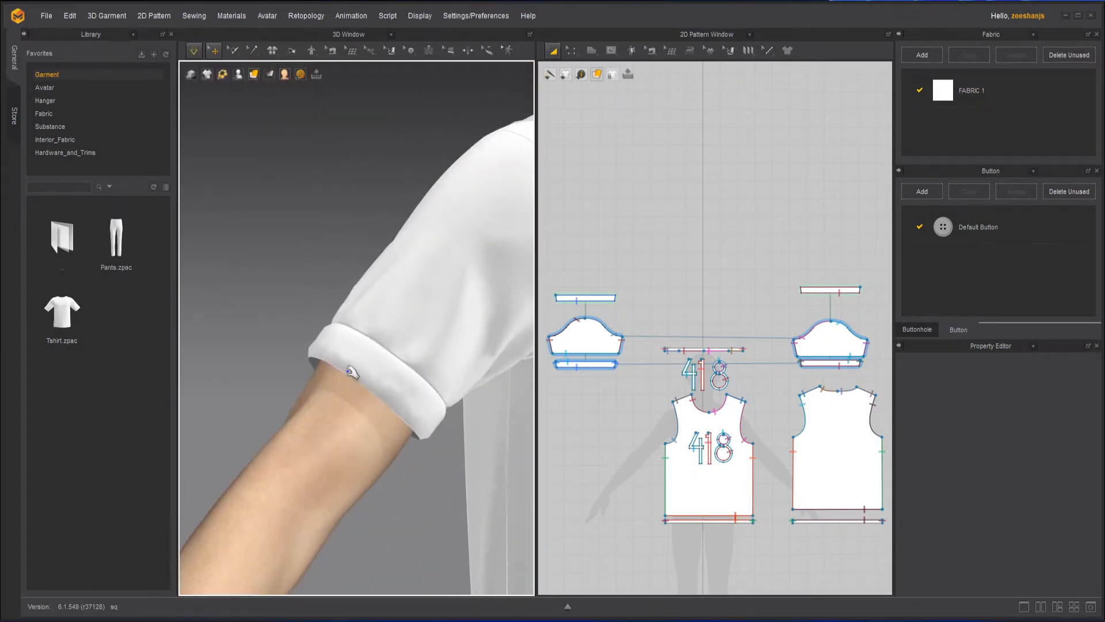
key(space)
drag(338, 349, 283, 366)
- Examine the simulated double-layer cuff on the avatar's opposite sleeve up close
scroll(382, 403, down, 8)
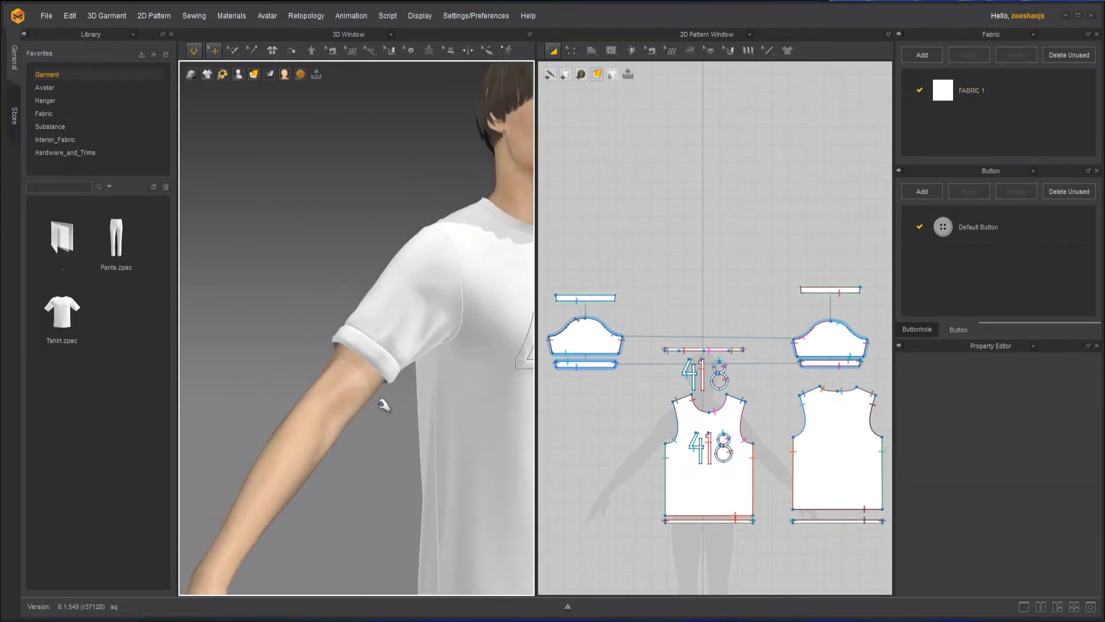
middle_drag(518, 366, 265, 381)
scroll(265, 382, up, 3)
scroll(264, 382, up, 2)
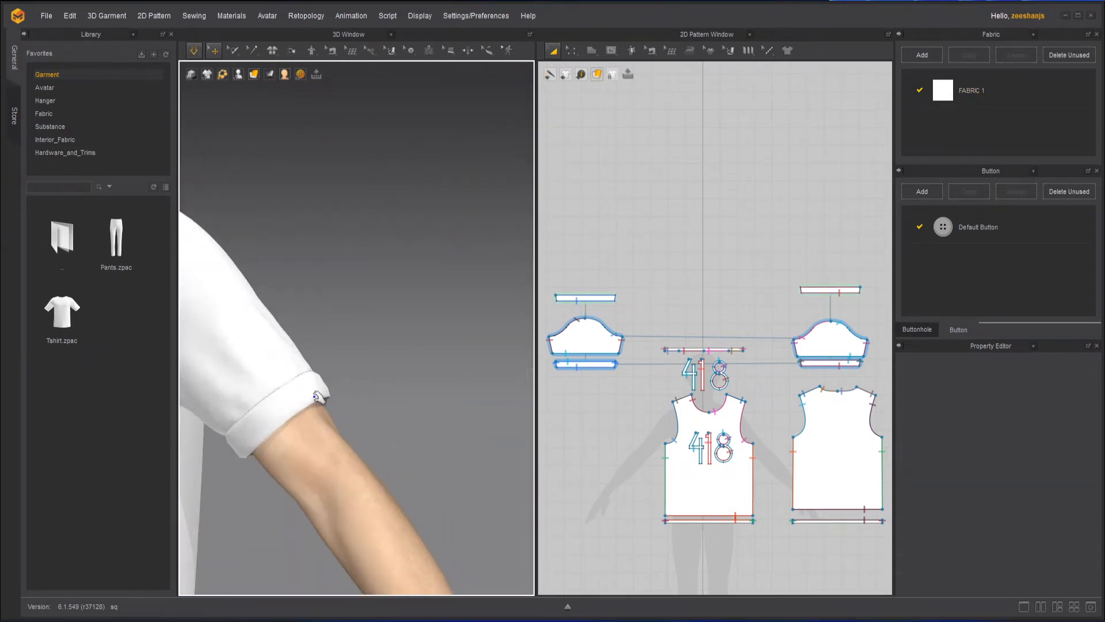
right_drag(321, 397, 374, 346)
scroll(396, 337, down, 1)
scroll(395, 337, up, 2)
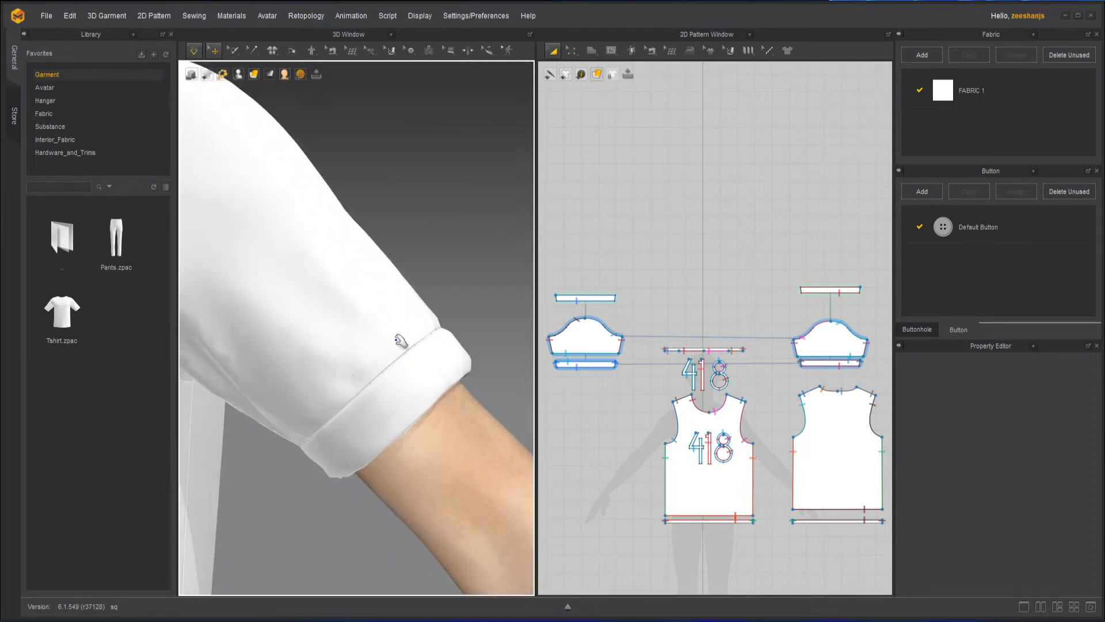
- Try to narrow the left-hand sleeve's cuff pattern evenly from both ends
scroll(637, 369, up, 4)
middle_drag(705, 259, 693, 320)
scroll(636, 411, up, 3)
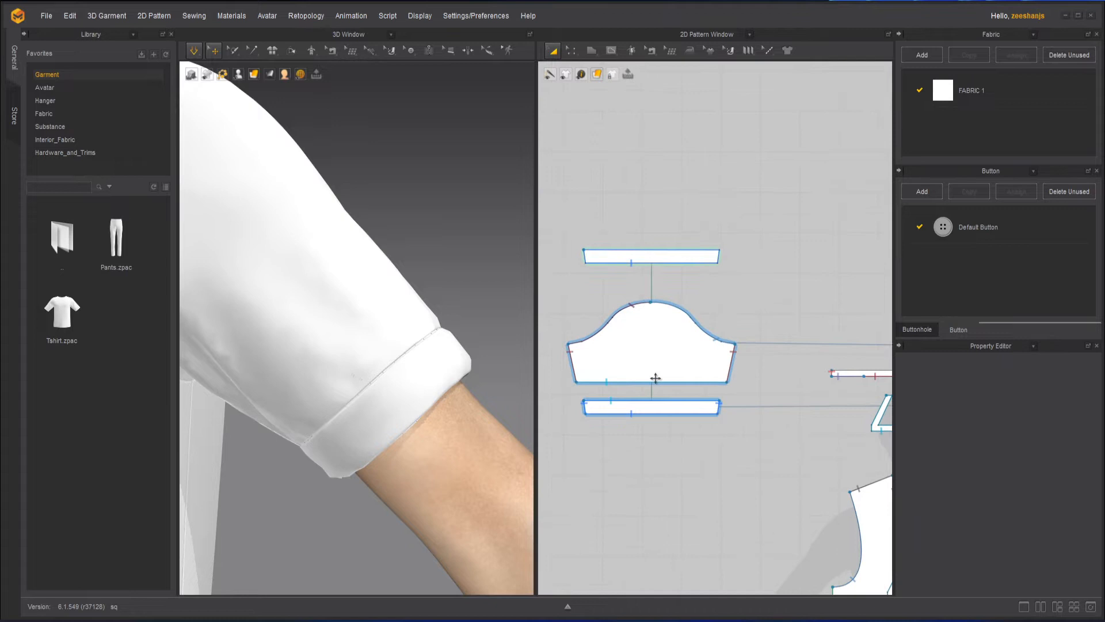
click(677, 412)
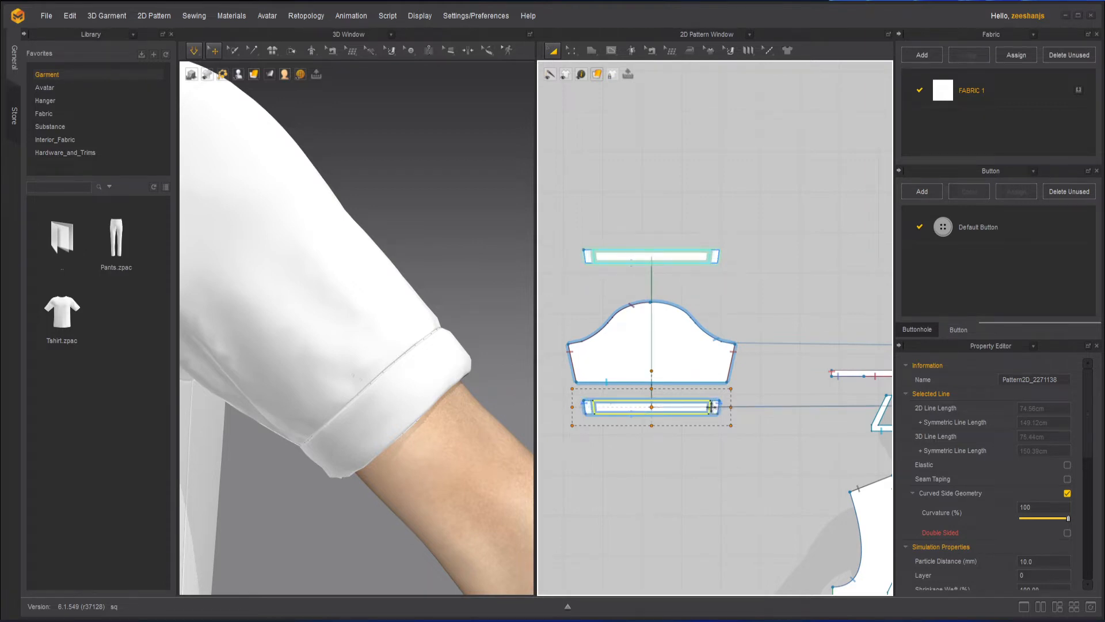
drag(713, 407, 712, 407)
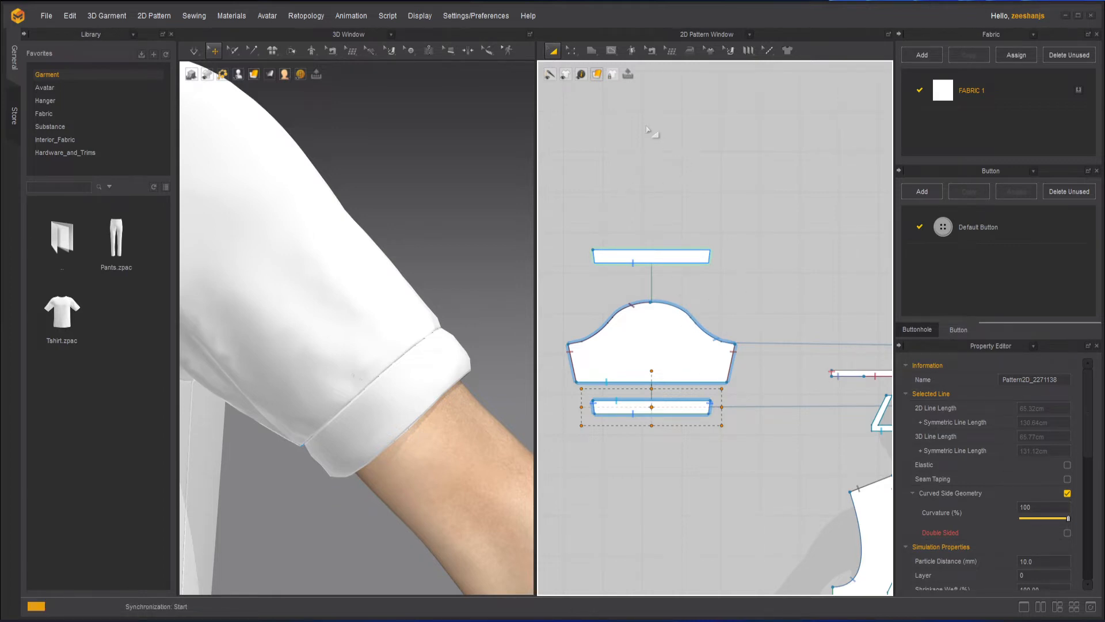
- Remove the linked editing from the left-hand sleeve's cuff and its cloned layer
click(689, 258)
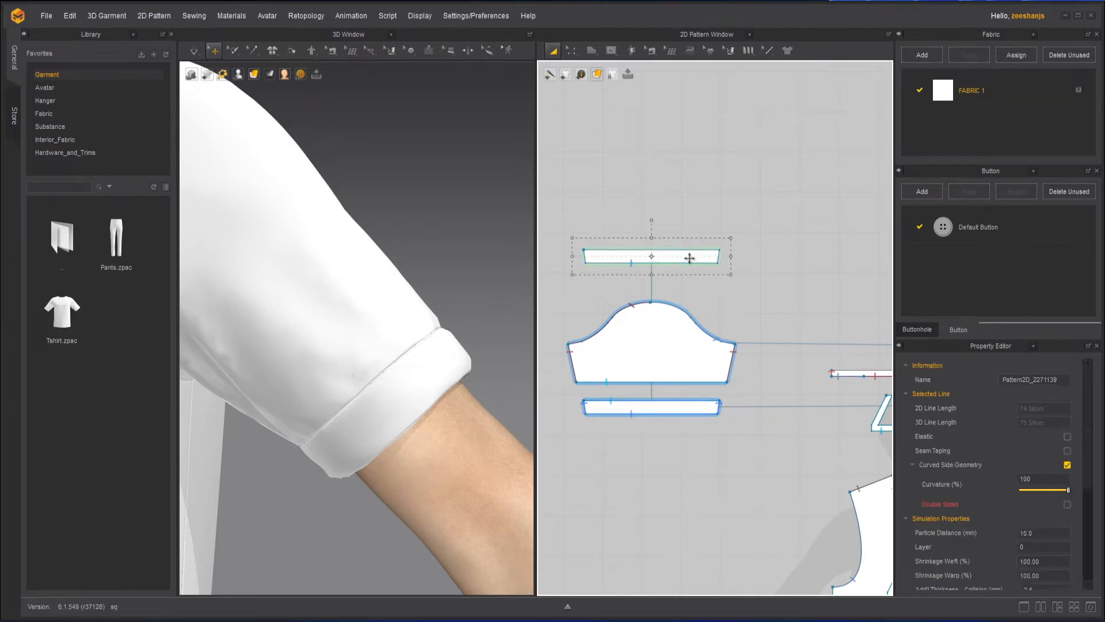
shift+click(672, 407)
right_click(673, 410)
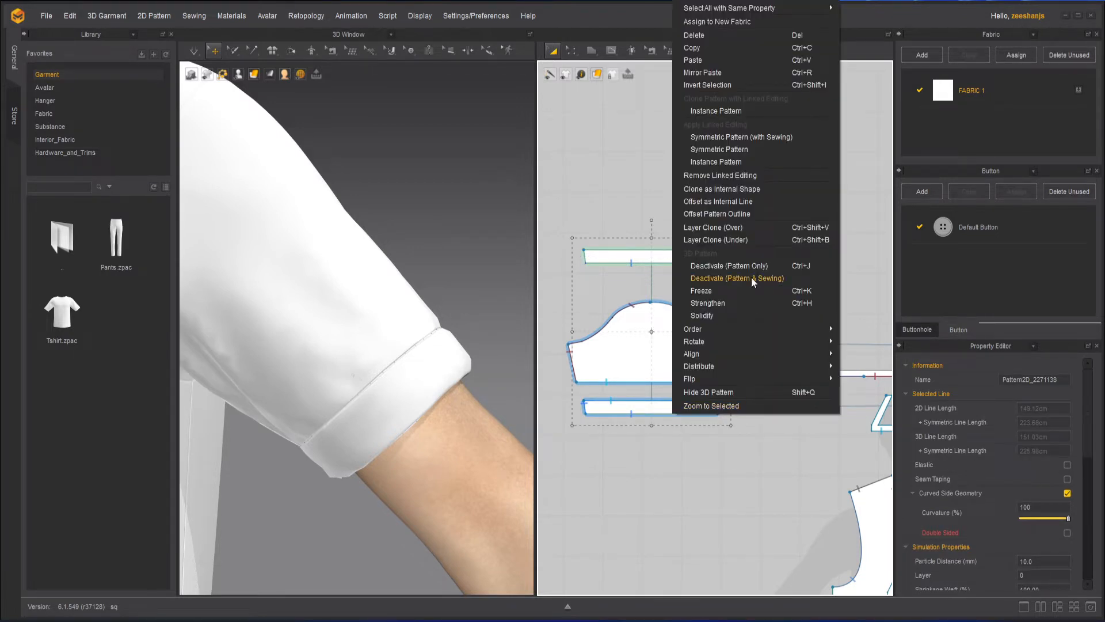
click(740, 175)
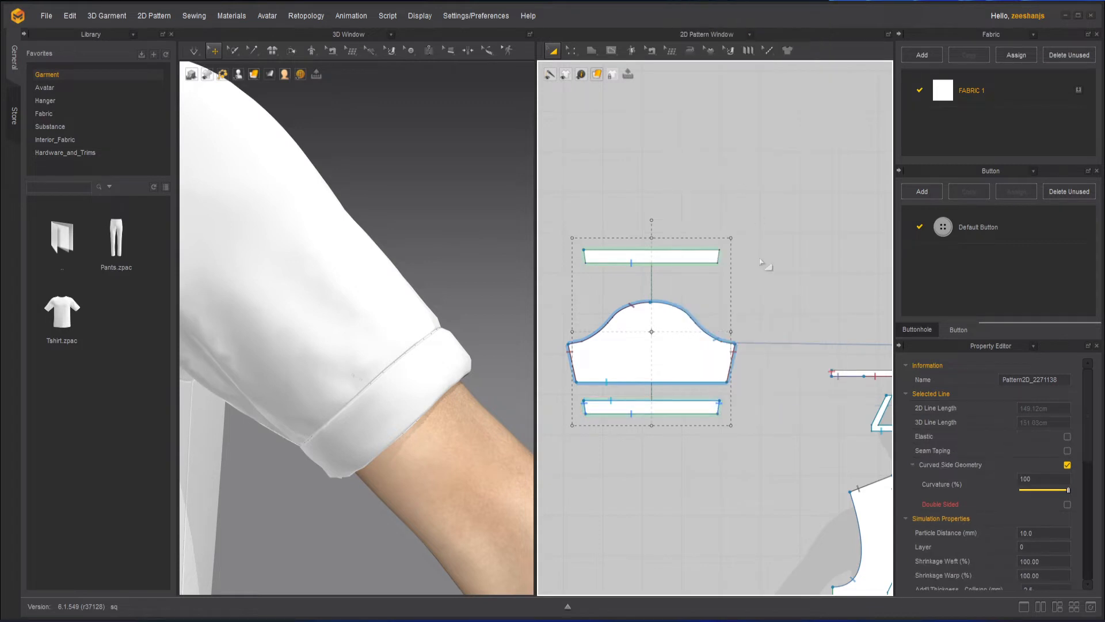
- Remove the linked editing from the right-hand sleeve's cuff and its cloned layer
scroll(628, 361, down, 5)
scroll(628, 362, up, 5)
click(699, 369)
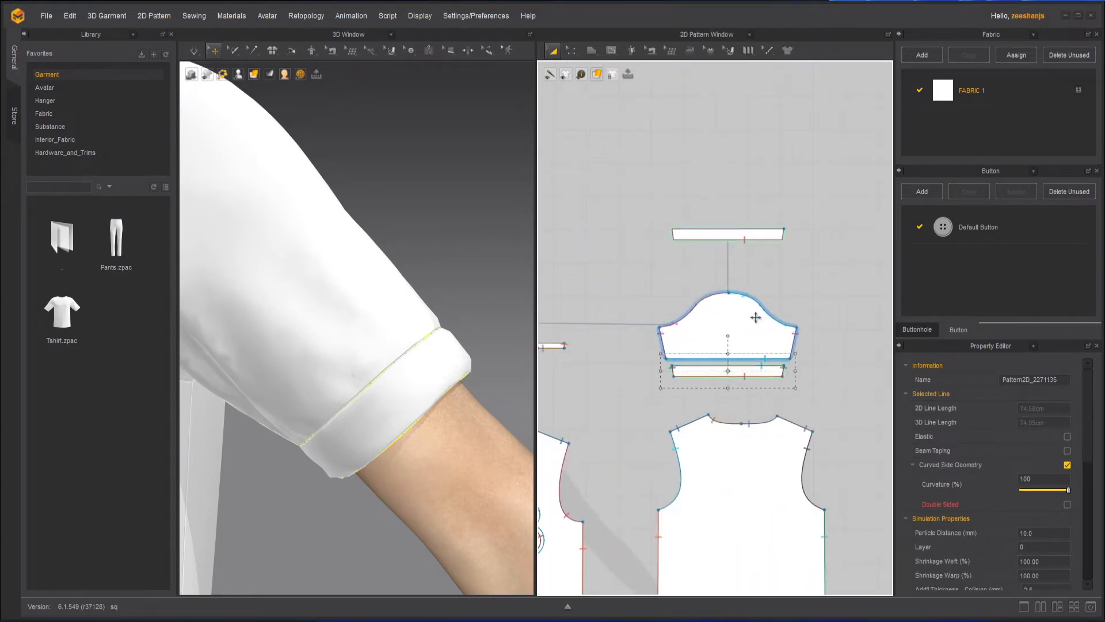
shift+click(768, 237)
click(752, 216)
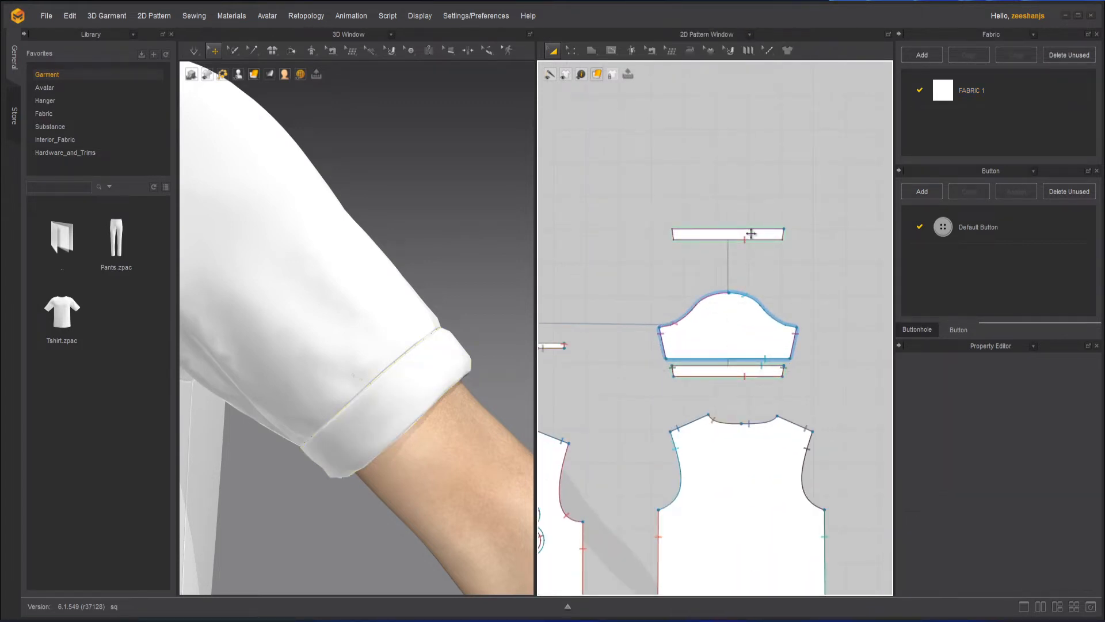
click(752, 234)
right_click(749, 371)
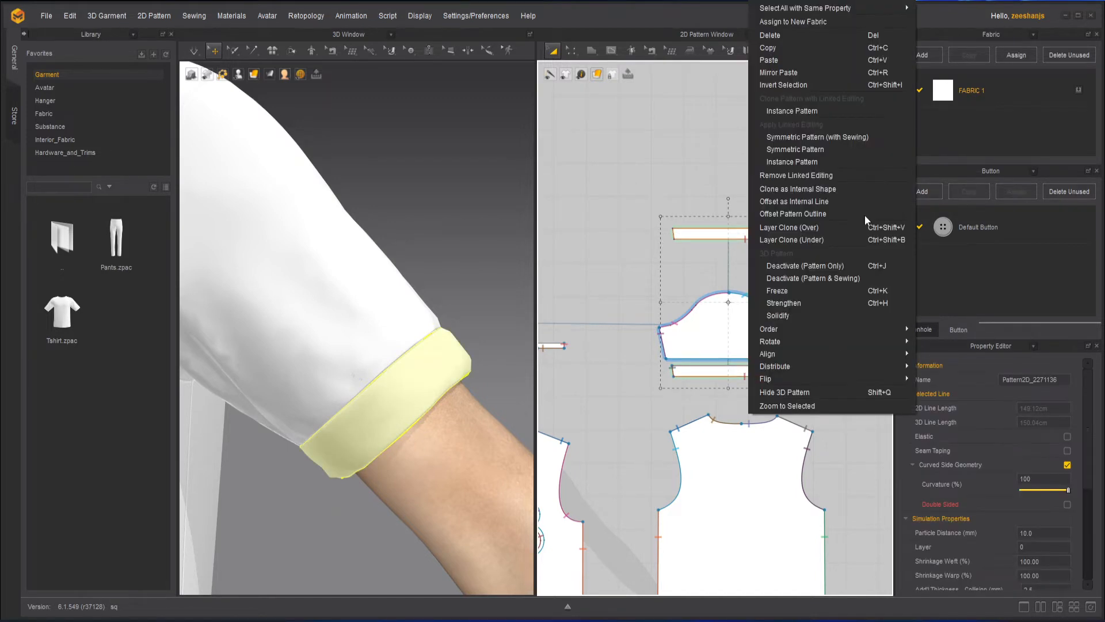
click(813, 175)
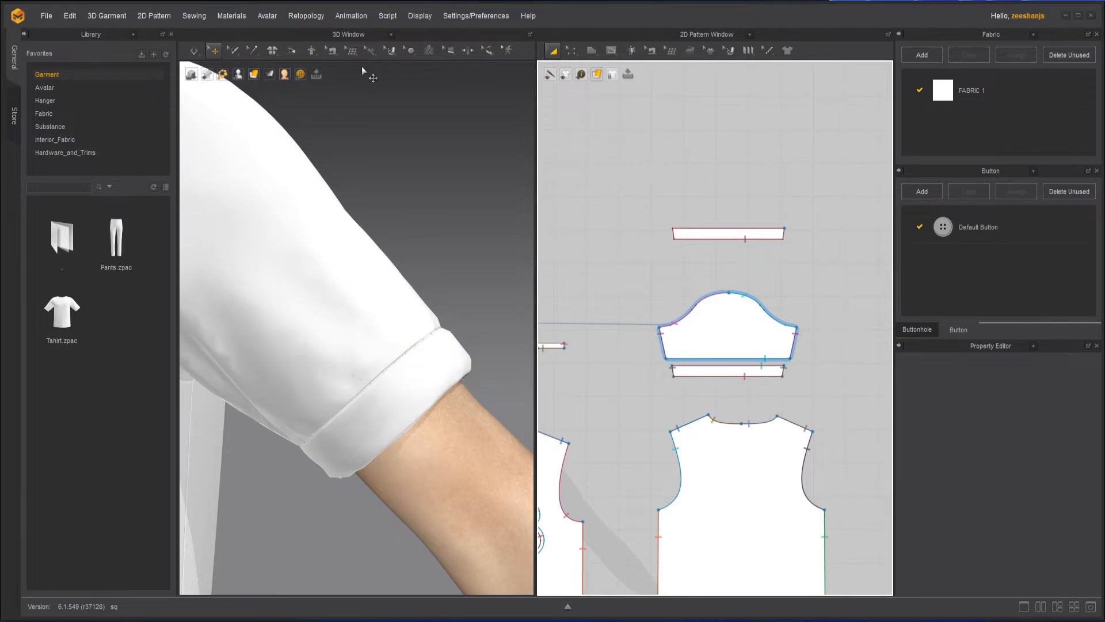
- Simulate the garment and tug the double-layer cuff on the avatar's left sleeve
click(194, 51)
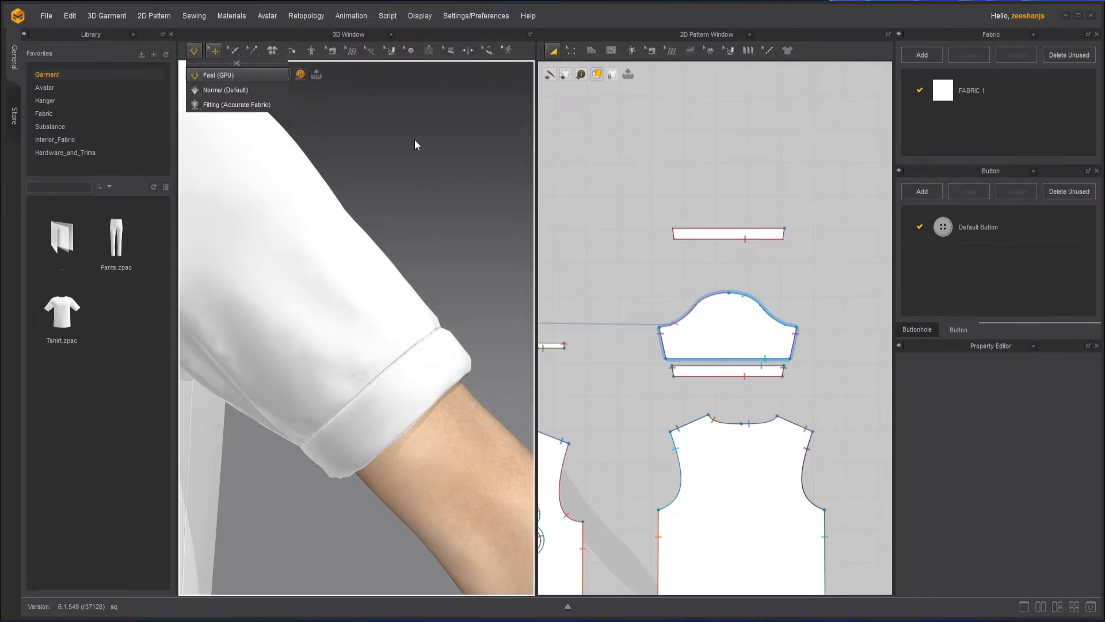
click(459, 197)
click(502, 312)
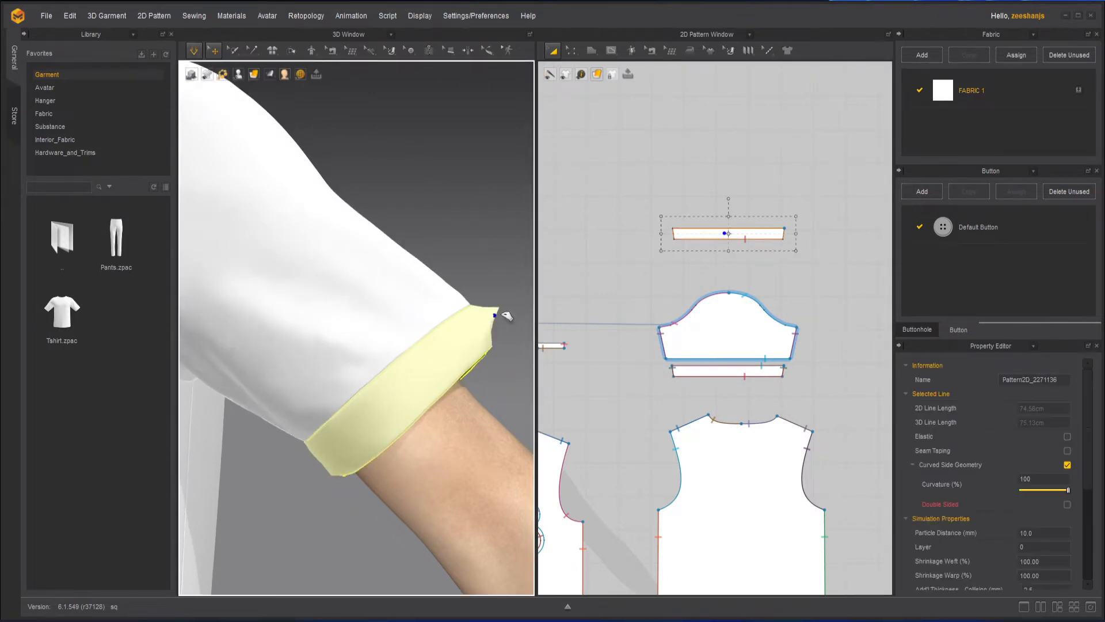
drag(506, 315, 509, 320)
click(516, 384)
key(space)
- Simulate the garment while checking the cuff on the avatar's right sleeve, then stop the simulation
scroll(416, 326, down, 5)
right_drag(357, 384, 371, 393)
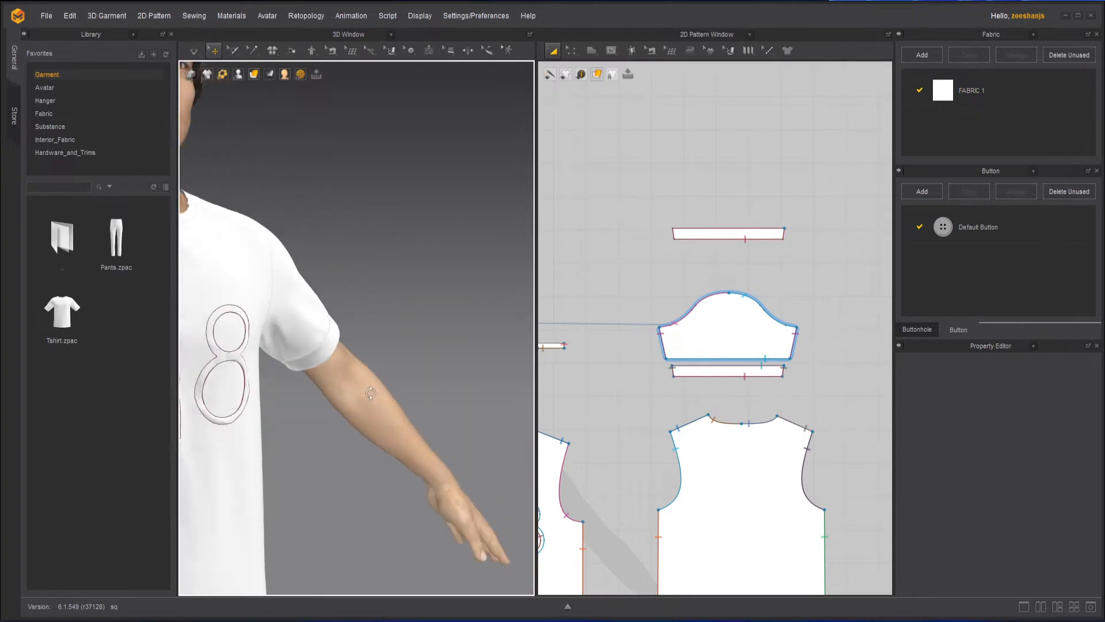
middle_drag(371, 393, 710, 360)
mouse_move(362, 377)
right_down()
mouse_move(408, 374)
mouse_move(375, 379)
right_up()
scroll(638, 360, down, 5)
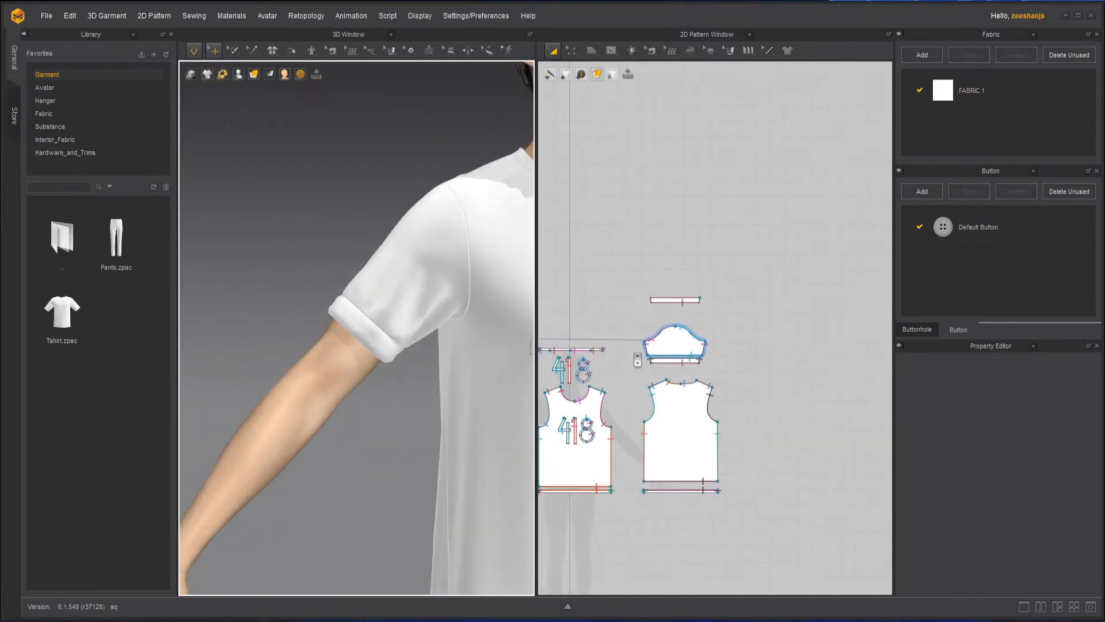
middle_drag(638, 360, 791, 355)
scroll(635, 341, up, 5)
click(193, 52)
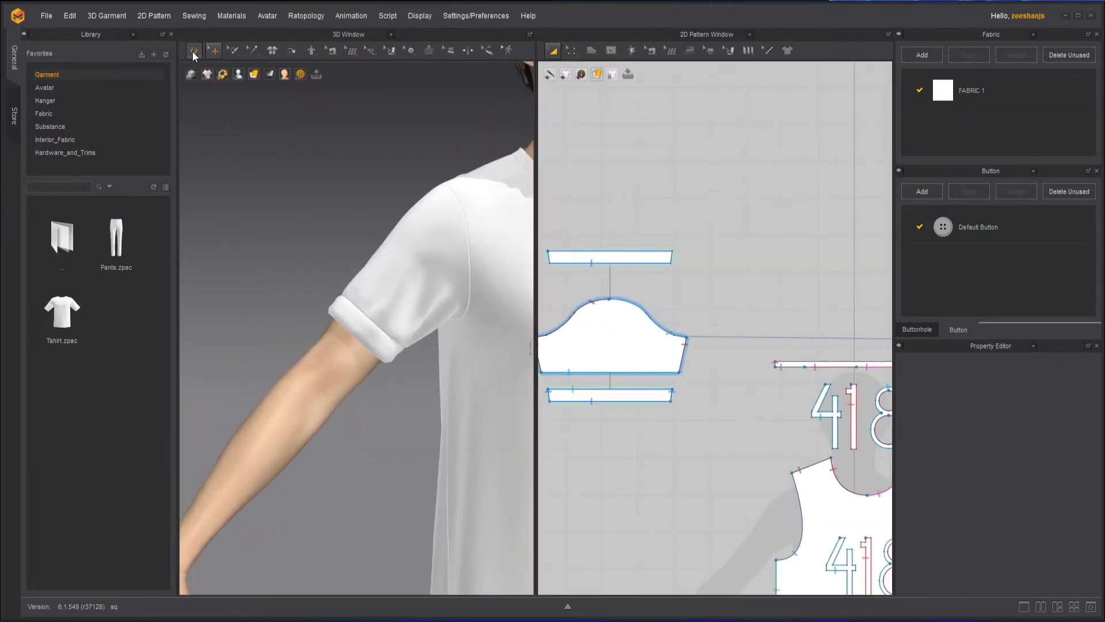
- Try to narrow the left-hand sleeve's cuff pattern and its cloned layer evenly from both ends
click(627, 395)
middle_drag(673, 410, 750, 382)
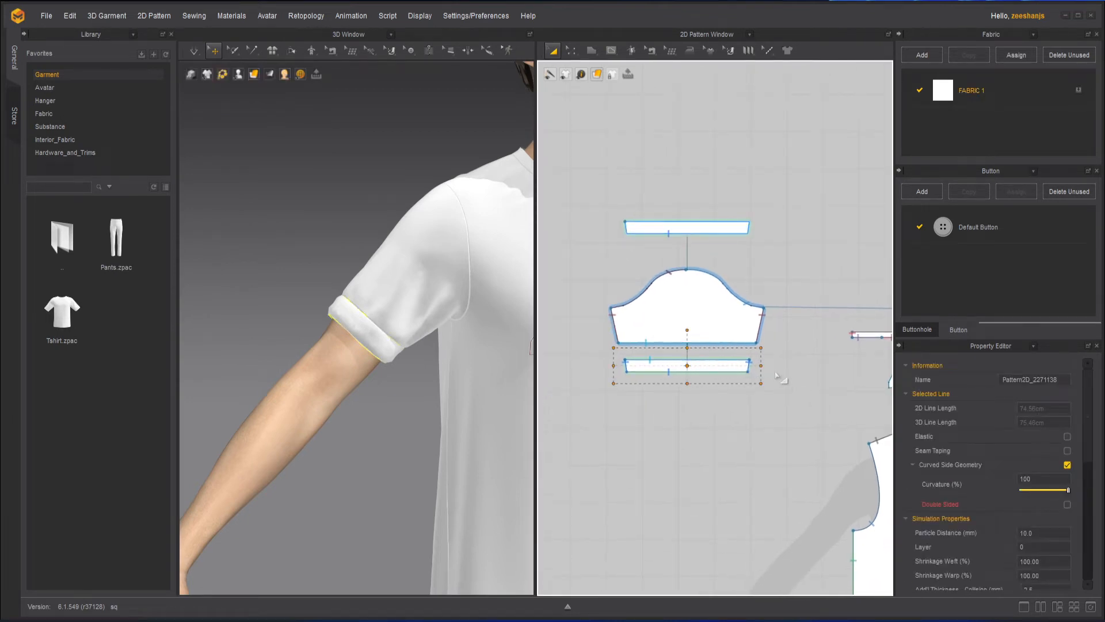
drag(761, 365, 738, 365)
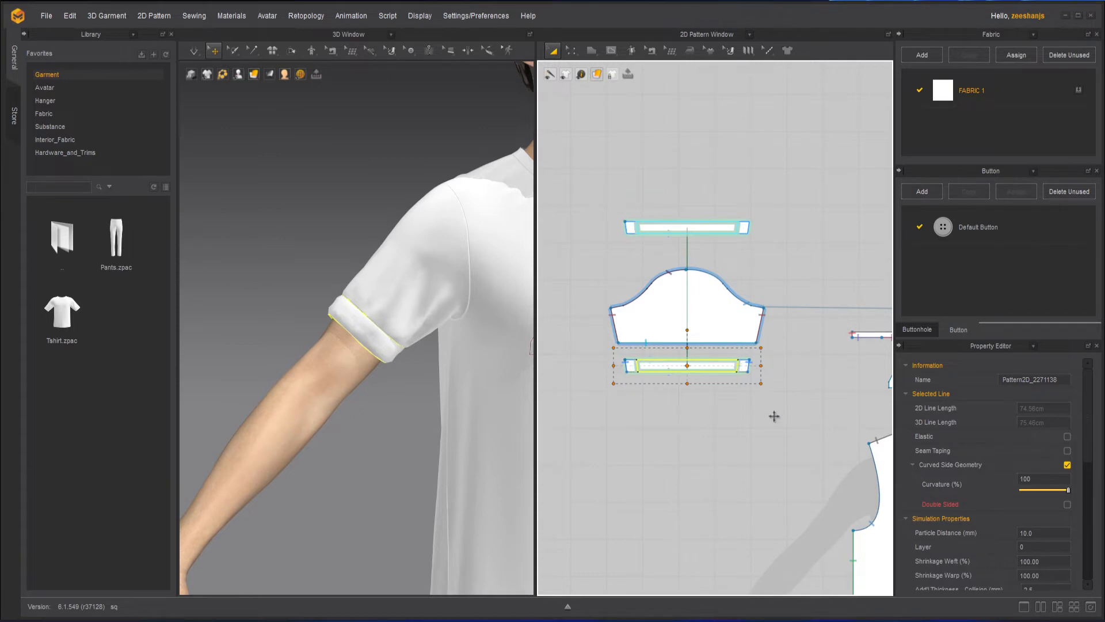
- Try to narrow the right-hand sleeve's lower cuff pattern evenly from both ends, then undo it
scroll(792, 424, down, 5)
middle_drag(797, 426, 583, 414)
scroll(725, 376, up, 6)
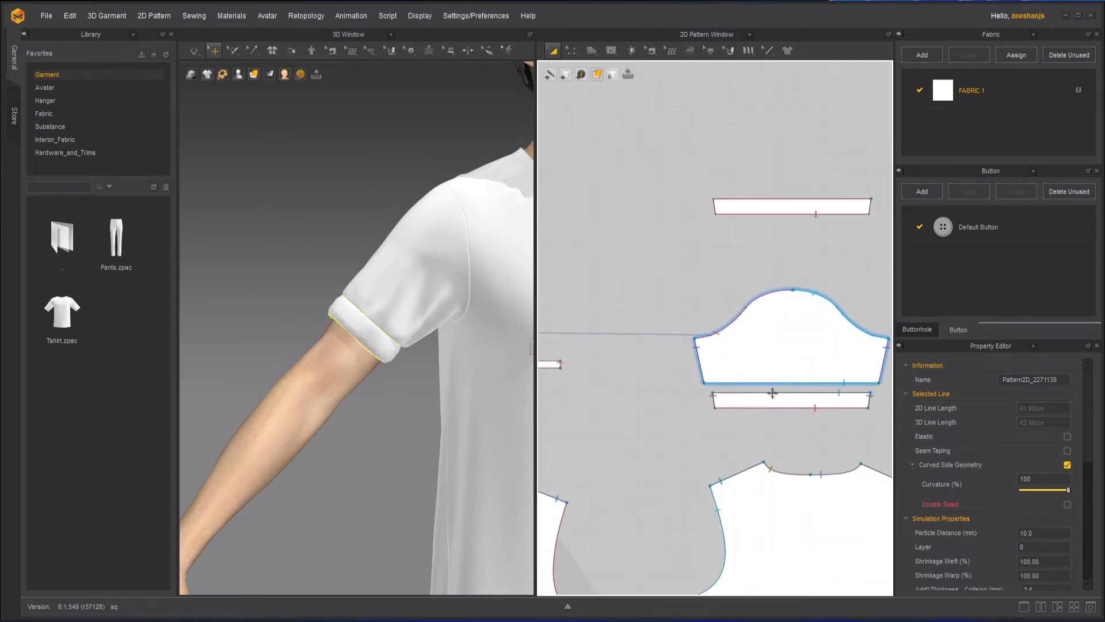
click(773, 394)
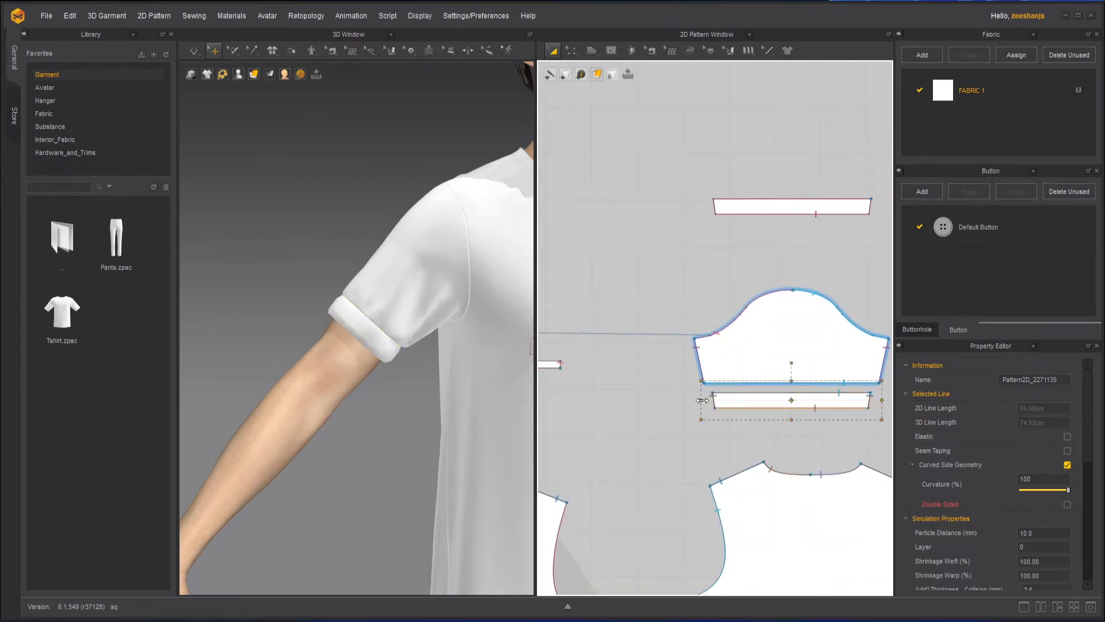
drag(703, 400, 717, 400)
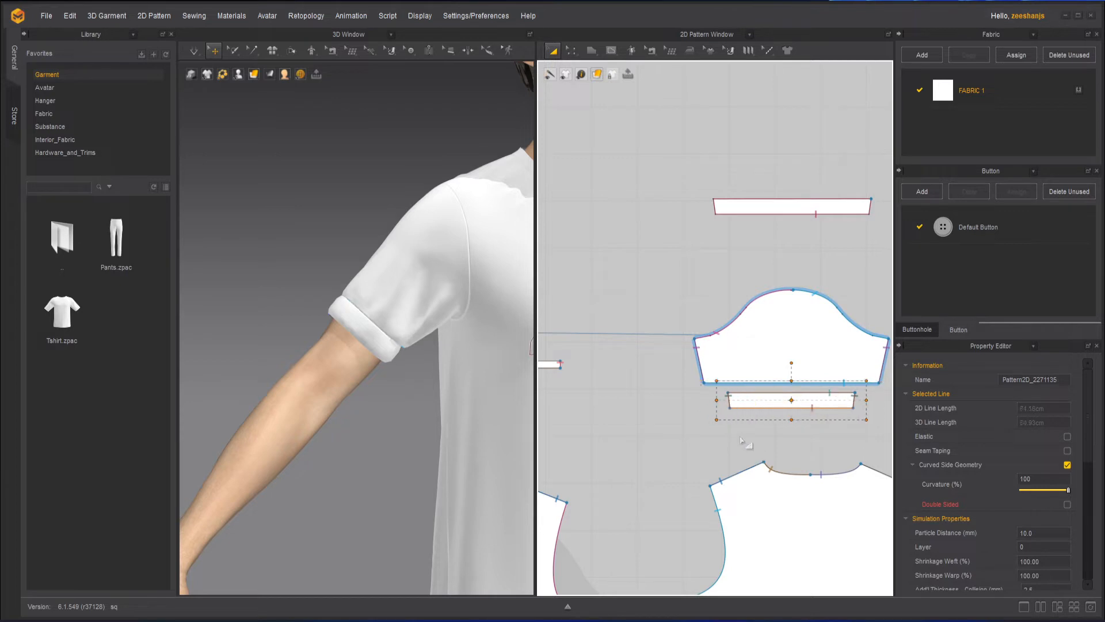
key(ctrl+z)
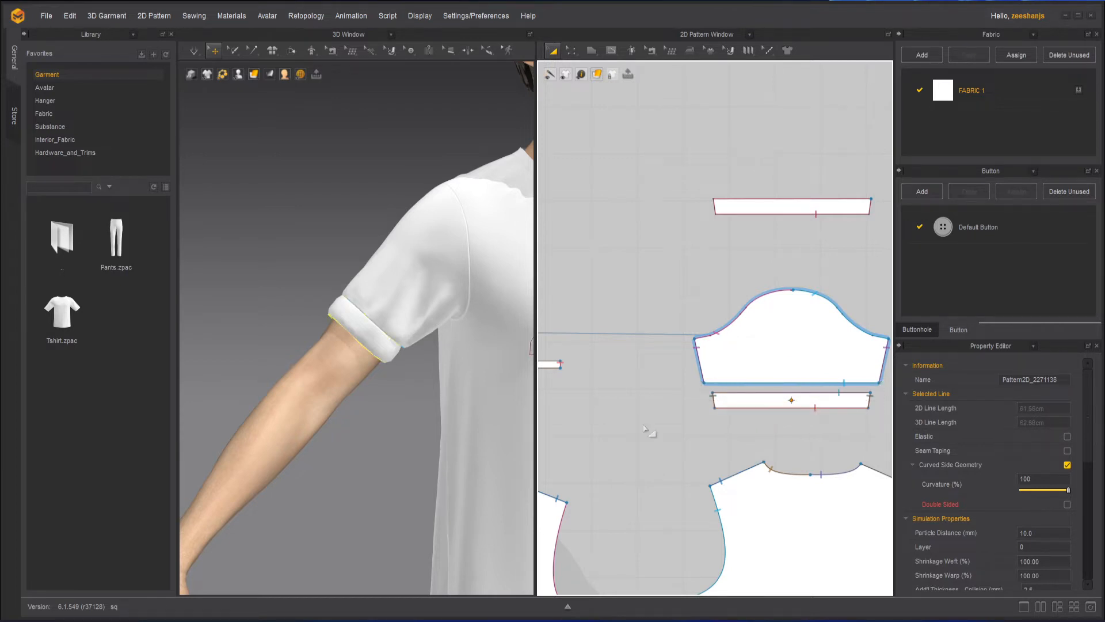
- Undo the narrowing of the left-hand sleeve's cuff and its cloned layer
scroll(645, 428, down, 5)
middle_drag(592, 414, 741, 385)
scroll(628, 399, up, 5)
click(712, 380)
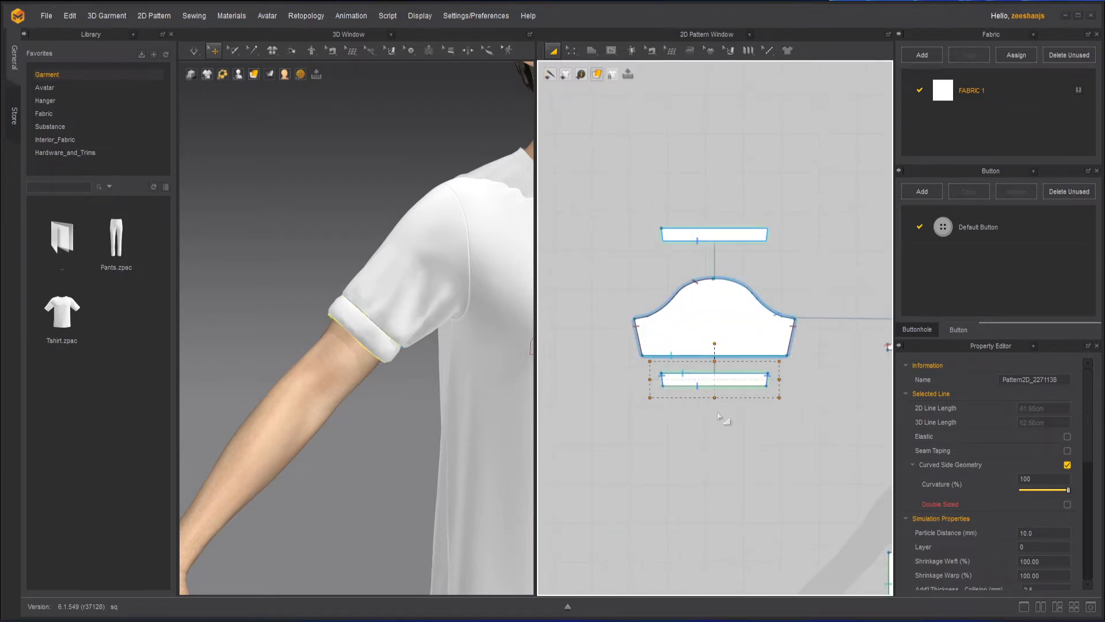
key(Delete)
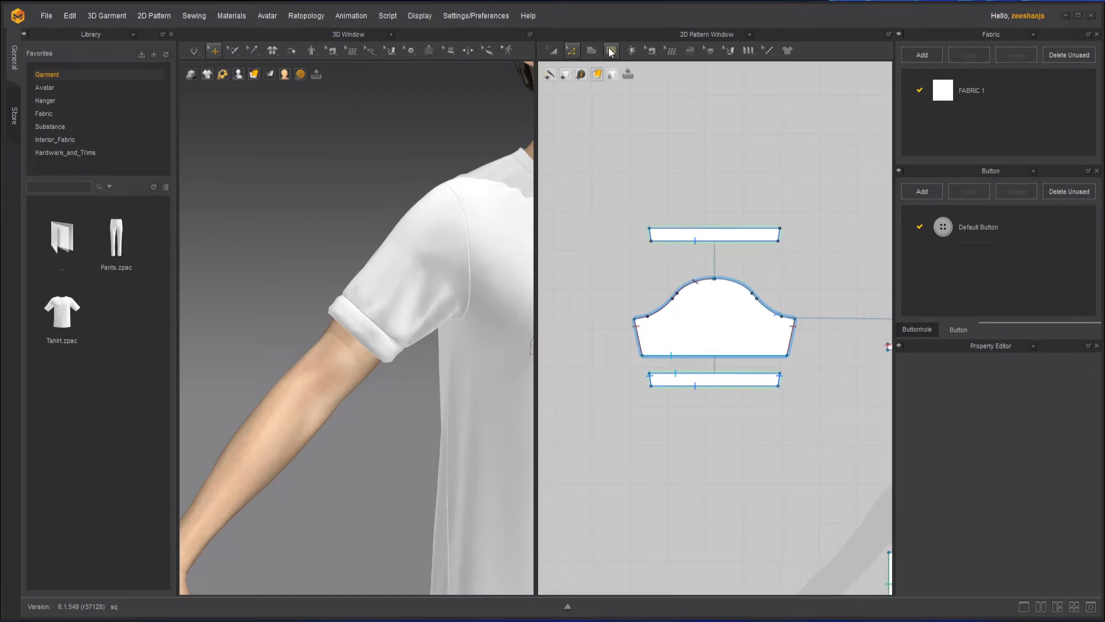
- Remove the linked editing between the left-hand sleeve's cuff and its cloned layer
click(553, 50)
click(744, 243)
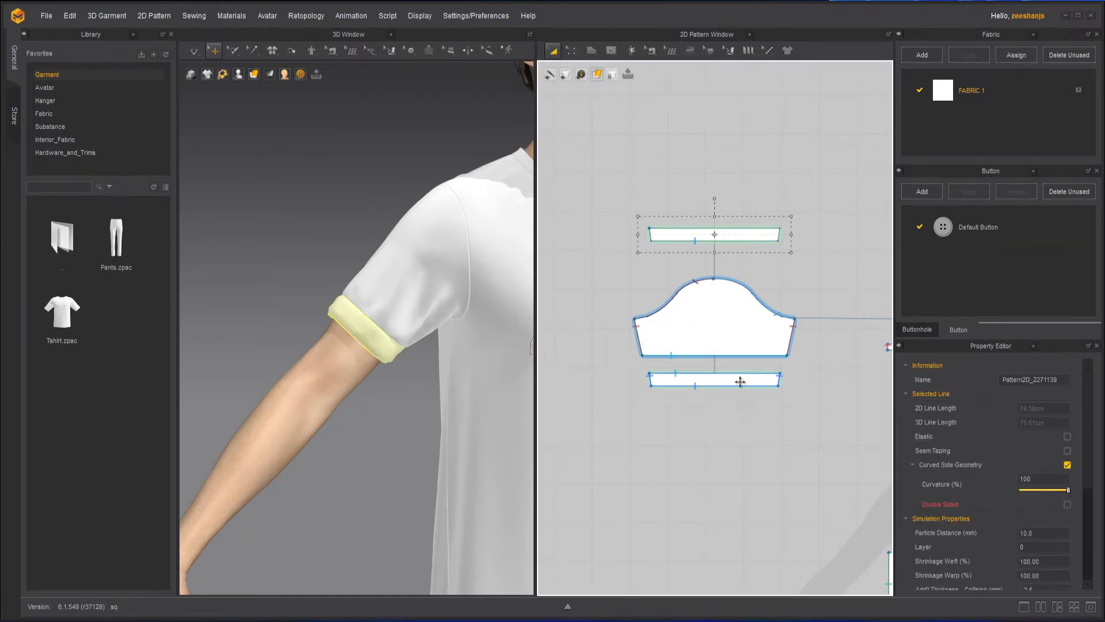
shift+click(741, 384)
right_click(740, 384)
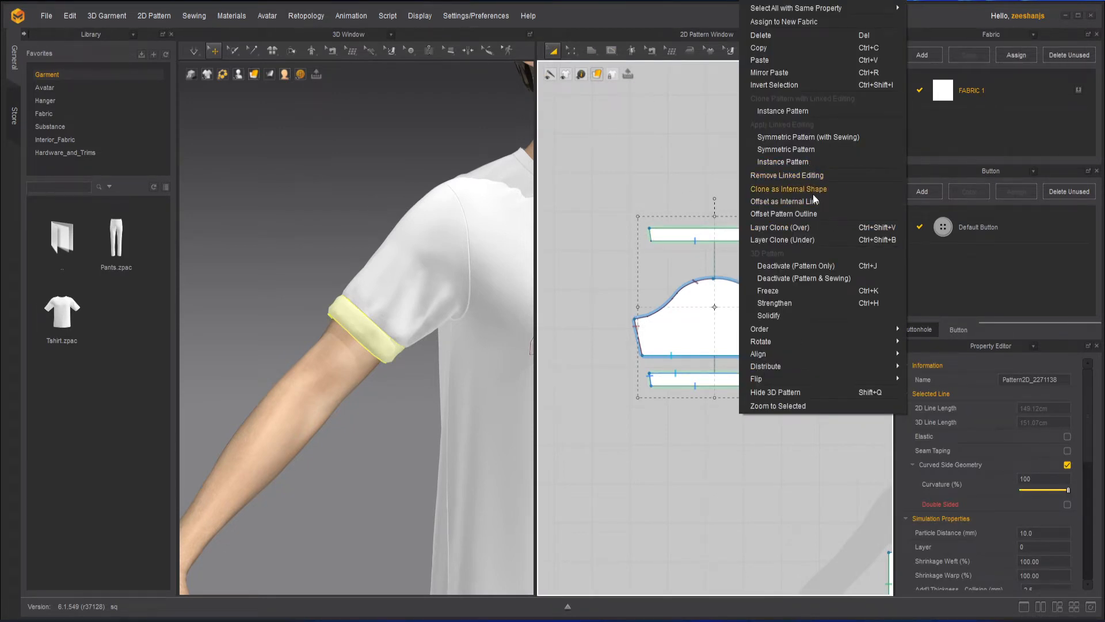
click(804, 178)
click(769, 447)
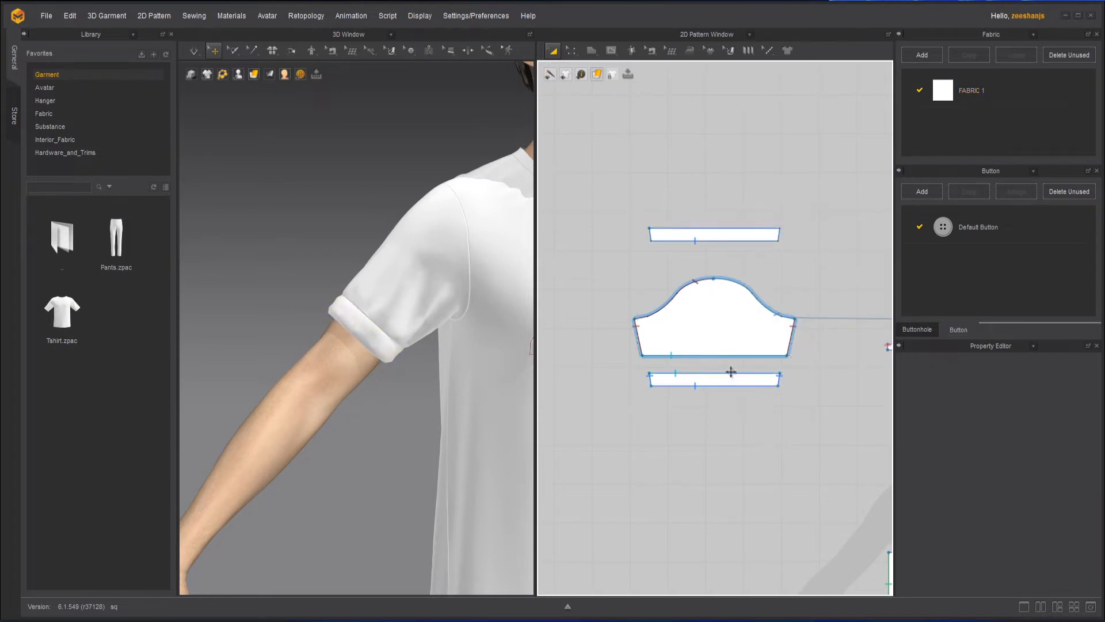
- Try to narrow only the left-hand sleeve's lower cuff pattern evenly from both ends
click(730, 377)
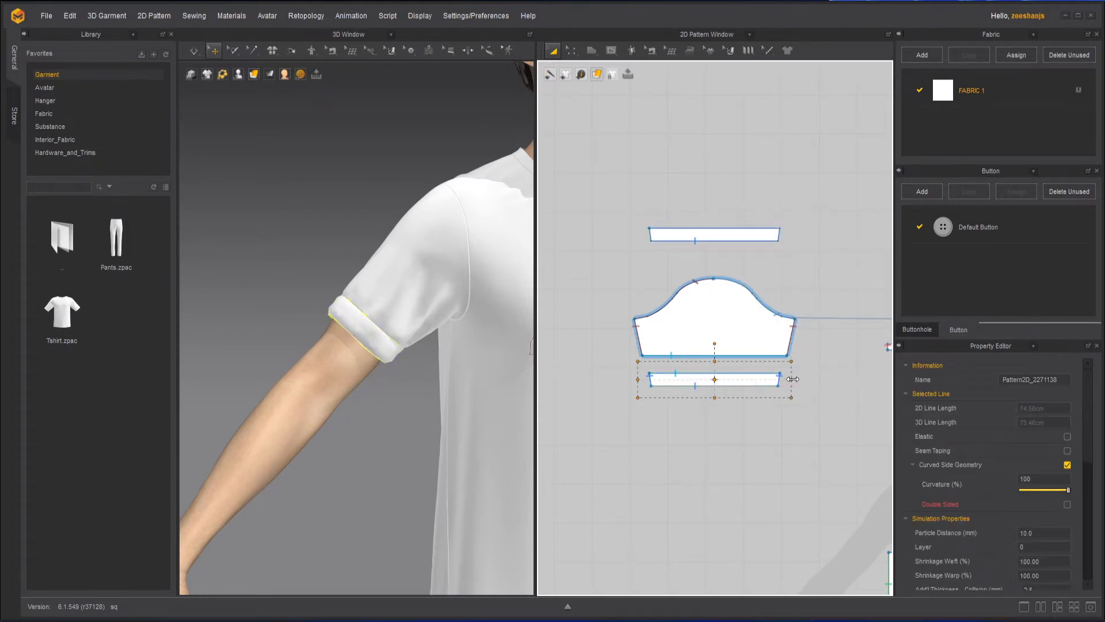
drag(793, 379, 772, 379)
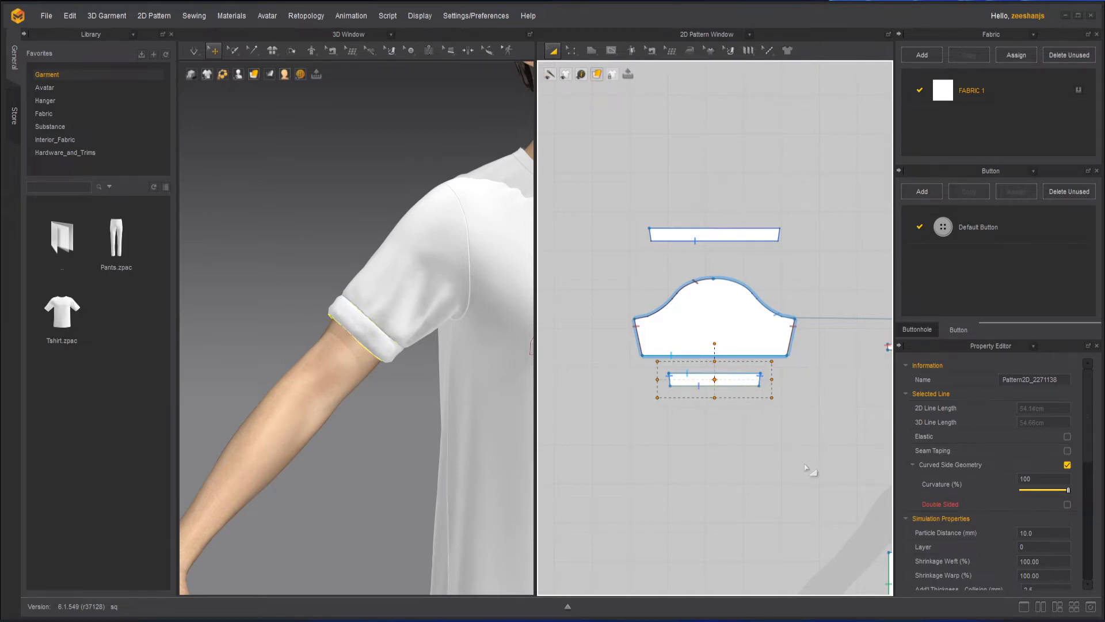
scroll(807, 460, down, 4)
middle_drag(819, 446, 654, 386)
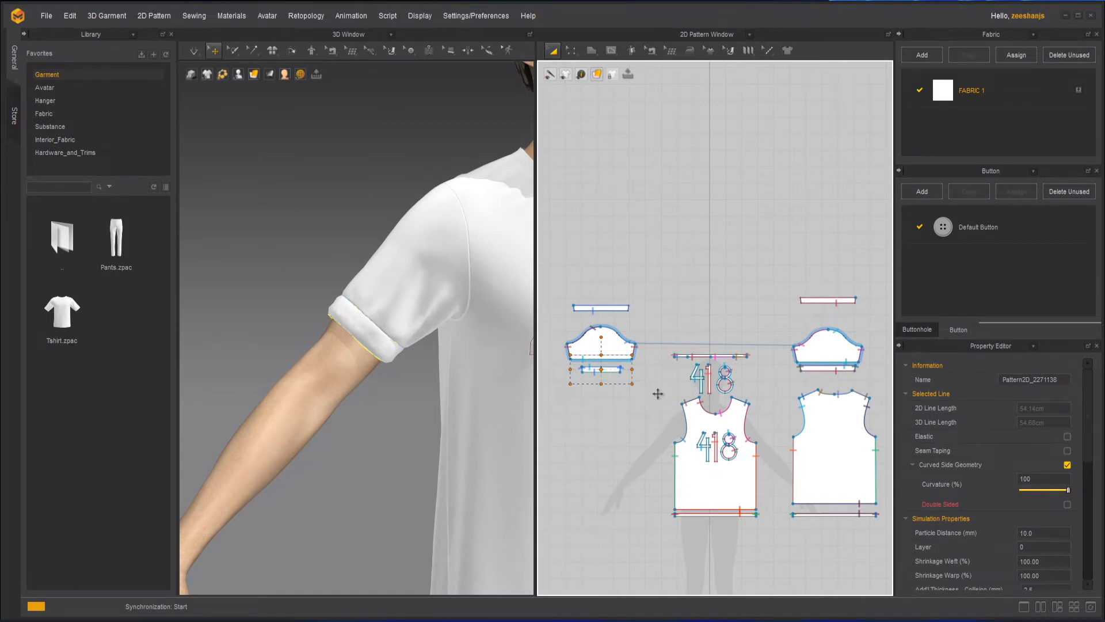
- Link the lower cuff patterns of both sleeves as Symmetric Pattern (with Sewing)
shift+click(823, 369)
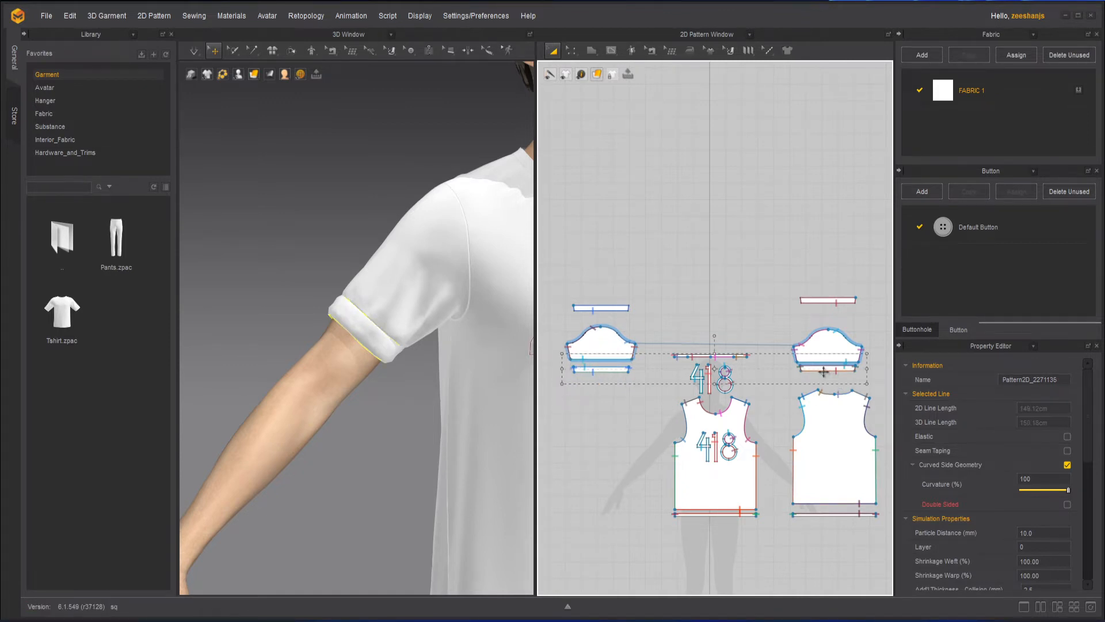
right_click(824, 370)
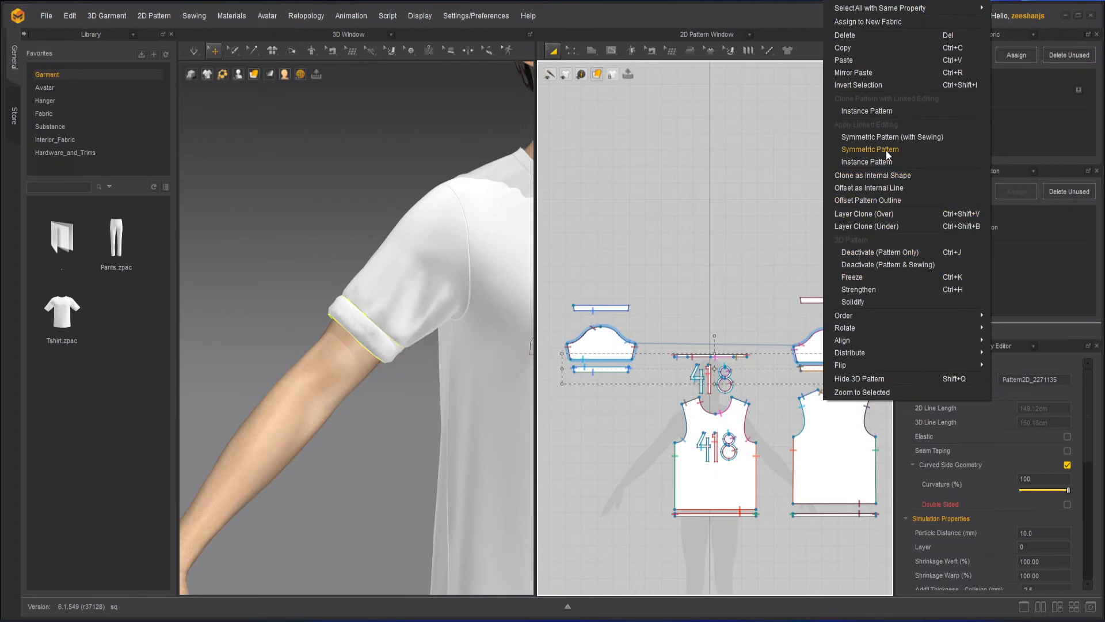
click(894, 137)
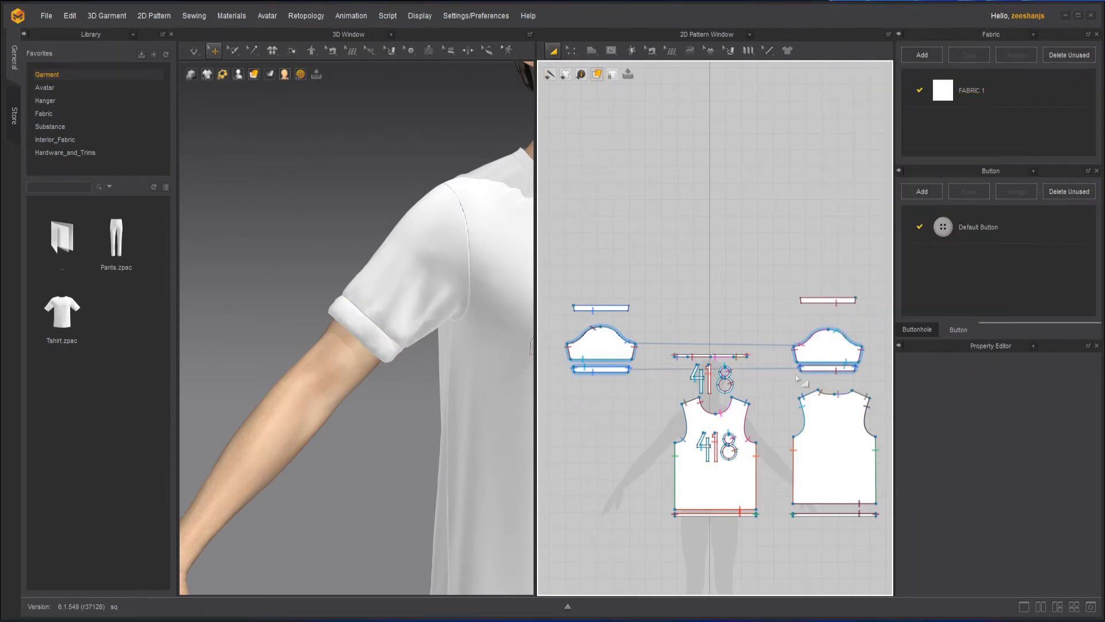
- Narrow the linked lower cuff patterns from both ends and center the right-hand one beneath its sleeve
click(600, 370)
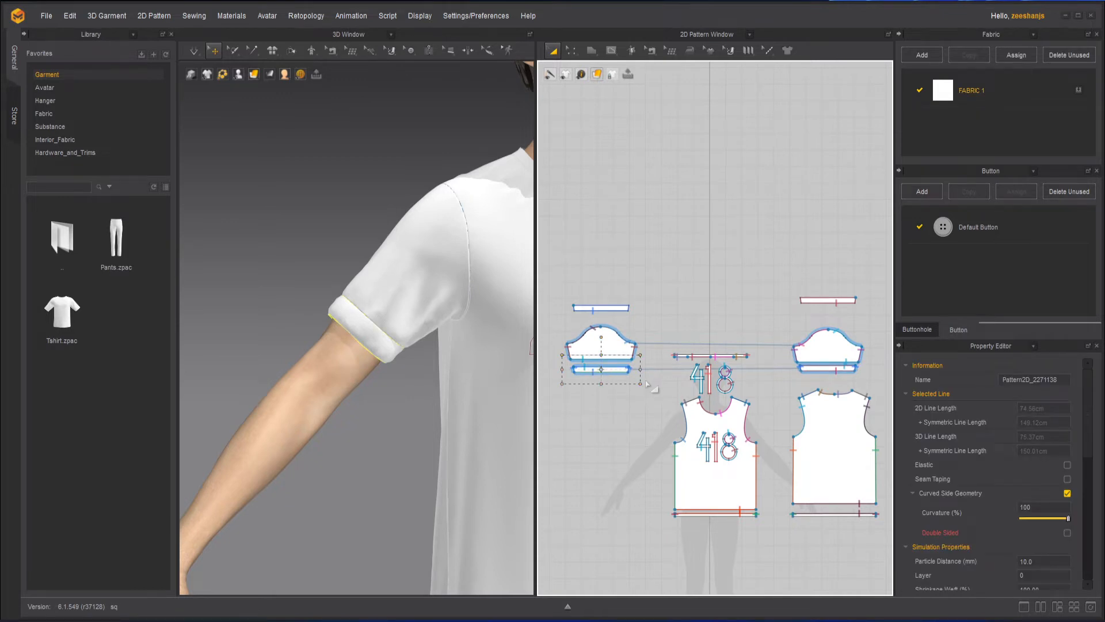
drag(641, 373, 612, 373)
click(622, 403)
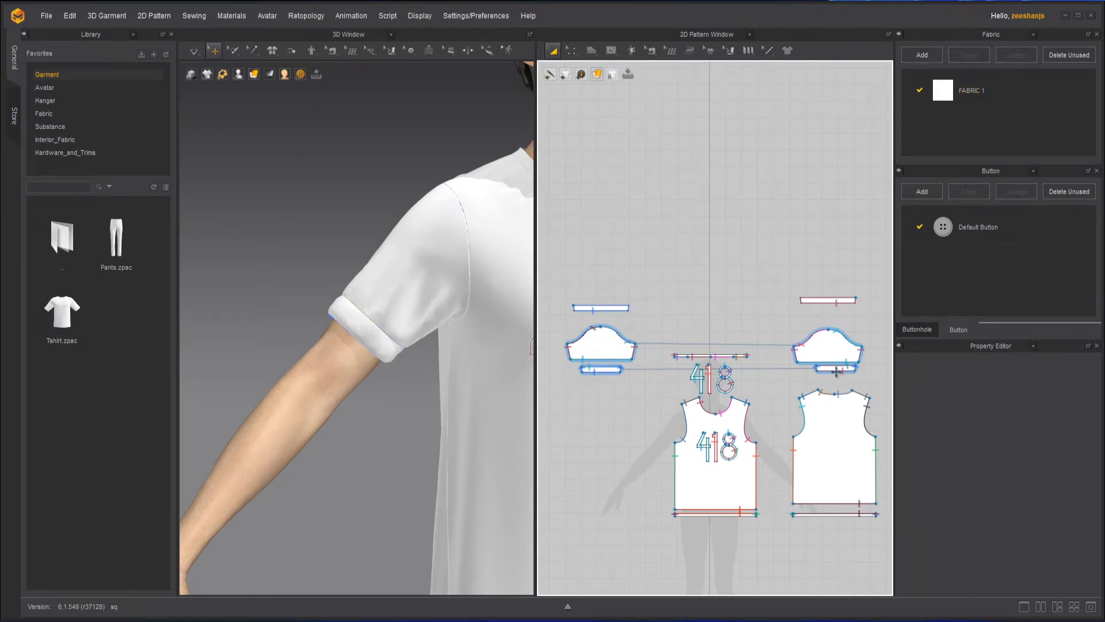
drag(836, 372, 825, 371)
click(707, 298)
- Simulate the garment with the narrowed cuffs and pull the cuff on the avatar's right sleeve from behind
click(194, 51)
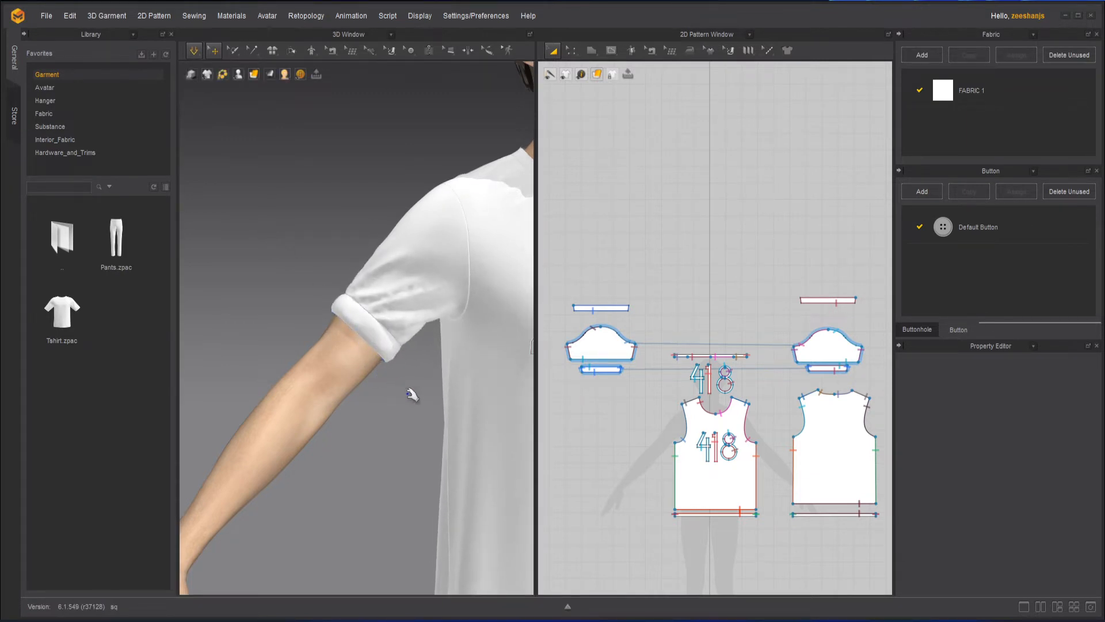
right_drag(399, 393, 407, 328)
key(space)
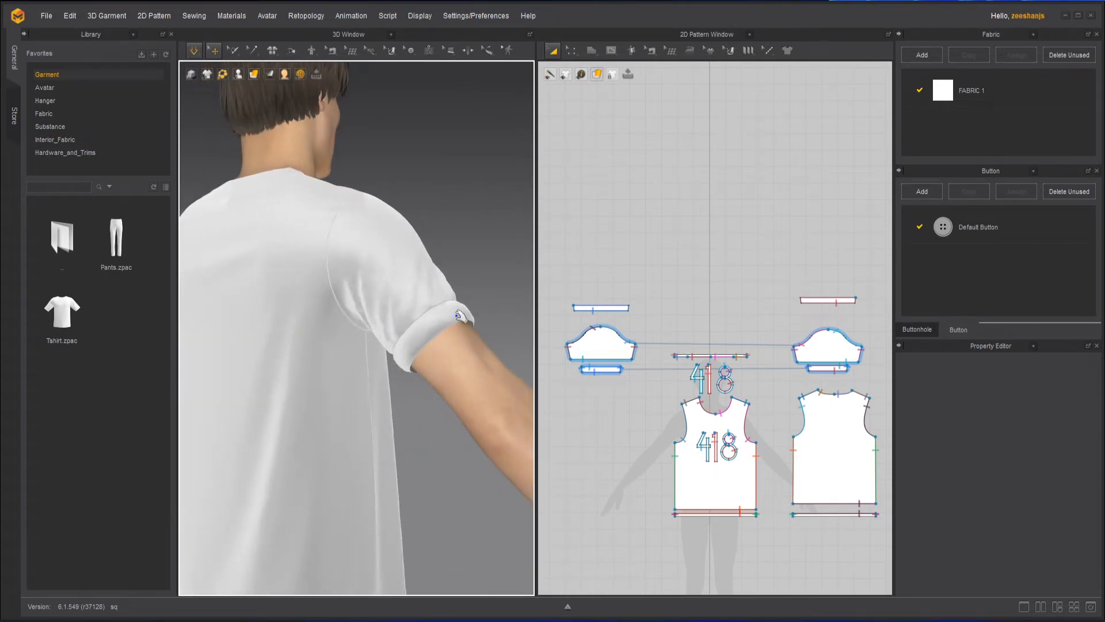
drag(458, 311, 493, 256)
click(446, 394)
key(space)
- Simulate the garment again and pull the cuff on the avatar's left sleeve from the front
right_drag(478, 382, 279, 380)
middle_drag(315, 357, 231, 363)
right_drag(387, 397, 353, 388)
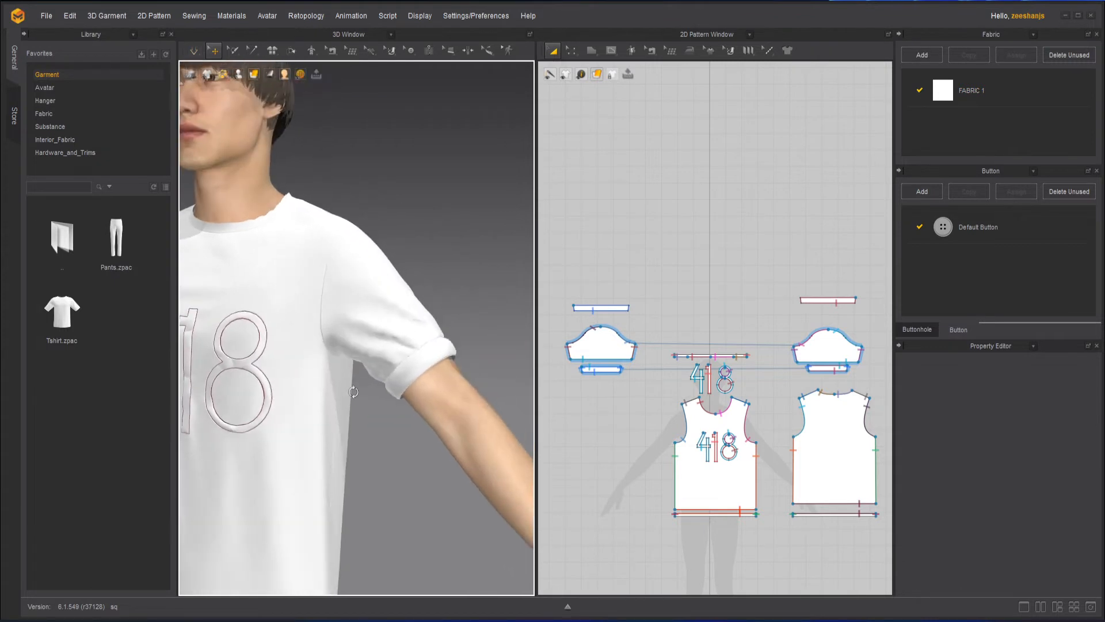
key(space)
drag(456, 350, 486, 370)
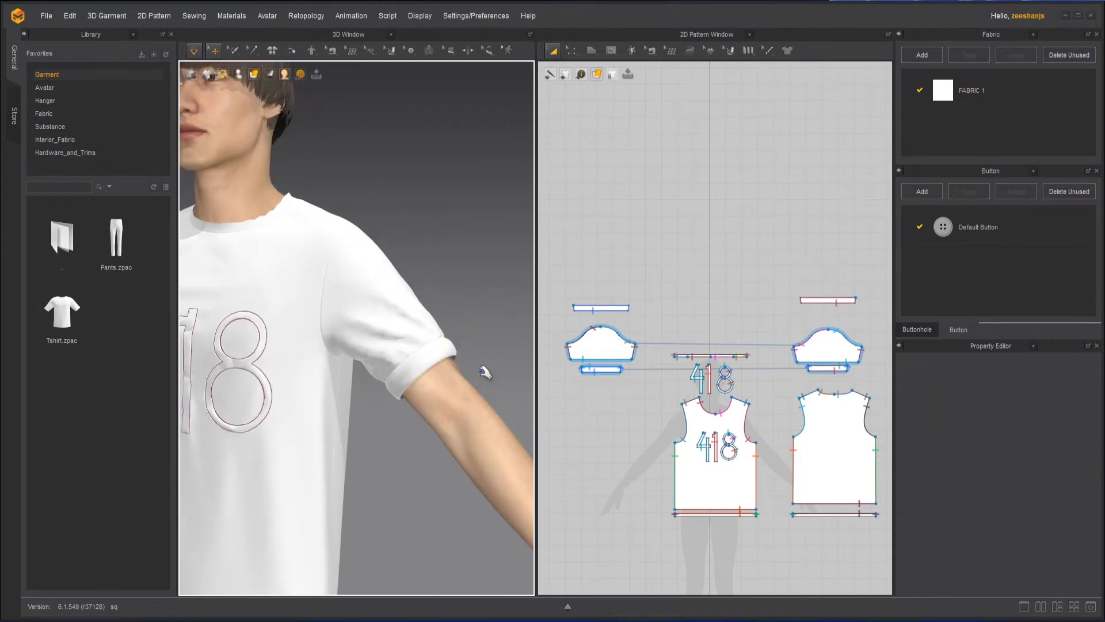
scroll(486, 371, up, 3)
scroll(487, 373, up, 1)
key(space)
- Examine the tightened cuffs and gathered sleeves on both arms from the front
scroll(440, 482, down, 4)
scroll(440, 461, up, 3)
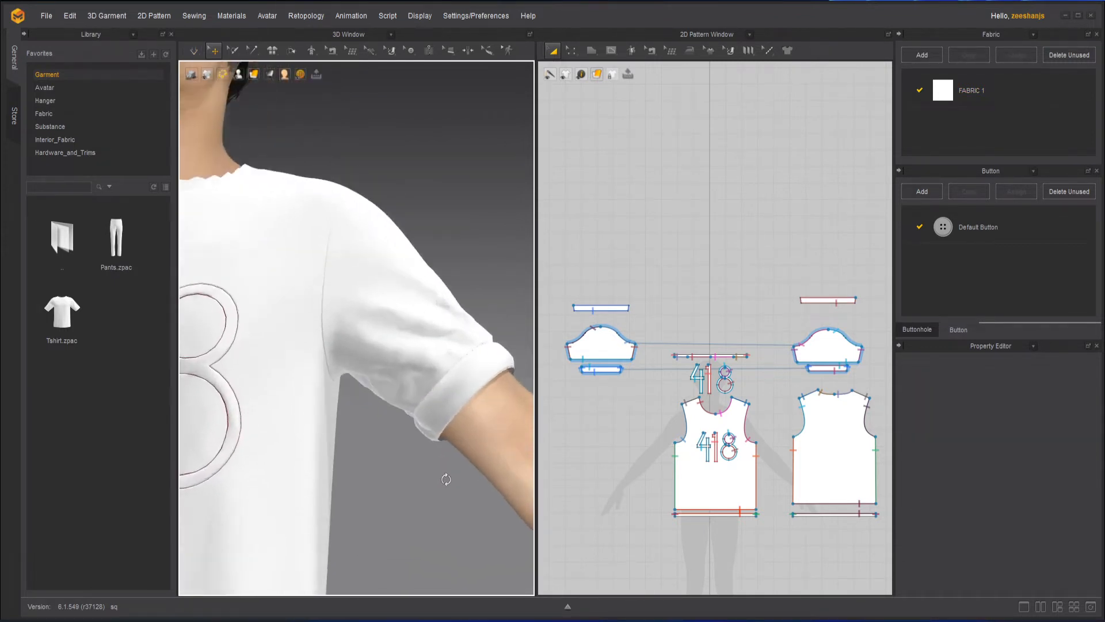
mouse_move(447, 478)
right_down()
mouse_move(440, 493)
mouse_move(444, 458)
right_up()
scroll(441, 456, down, 3)
middle_drag(342, 422, 464, 432)
key(space)
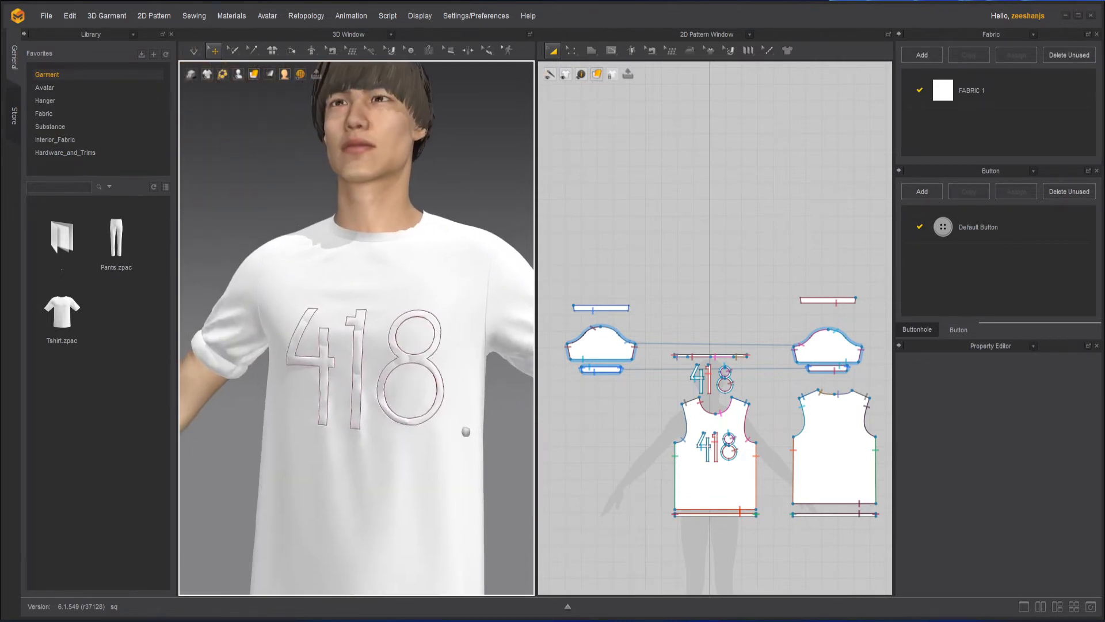
right_drag(284, 387, 298, 384)
middle_drag(298, 384, 362, 381)
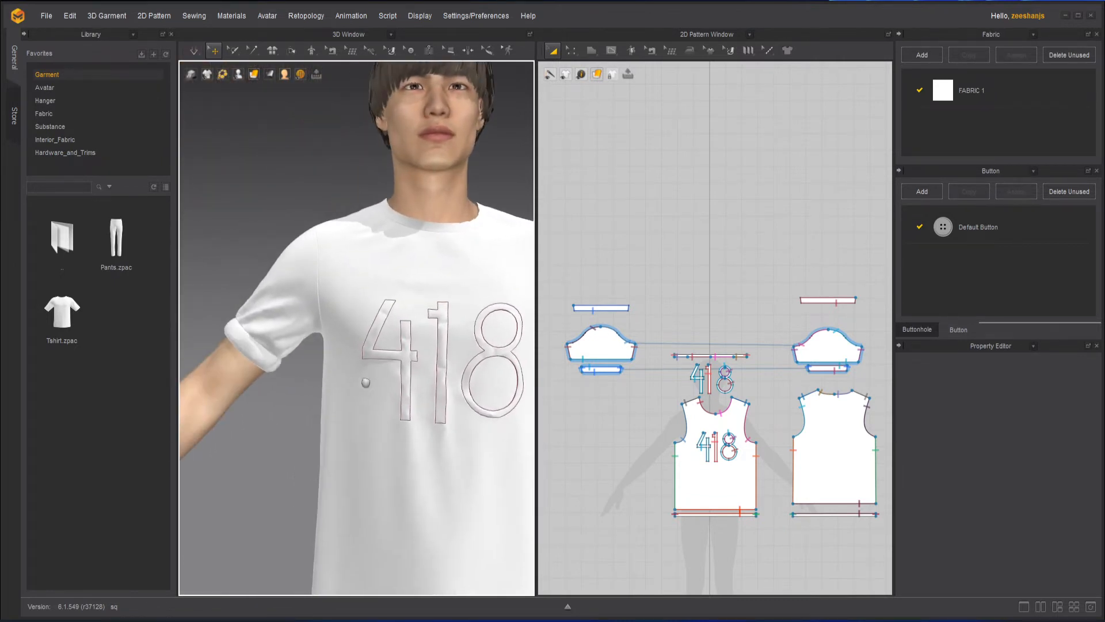
- Select the bottom edge of the left-hand lower cuff pattern with Edit Pattern and start Offset as Internal Line
scroll(609, 370, up, 4)
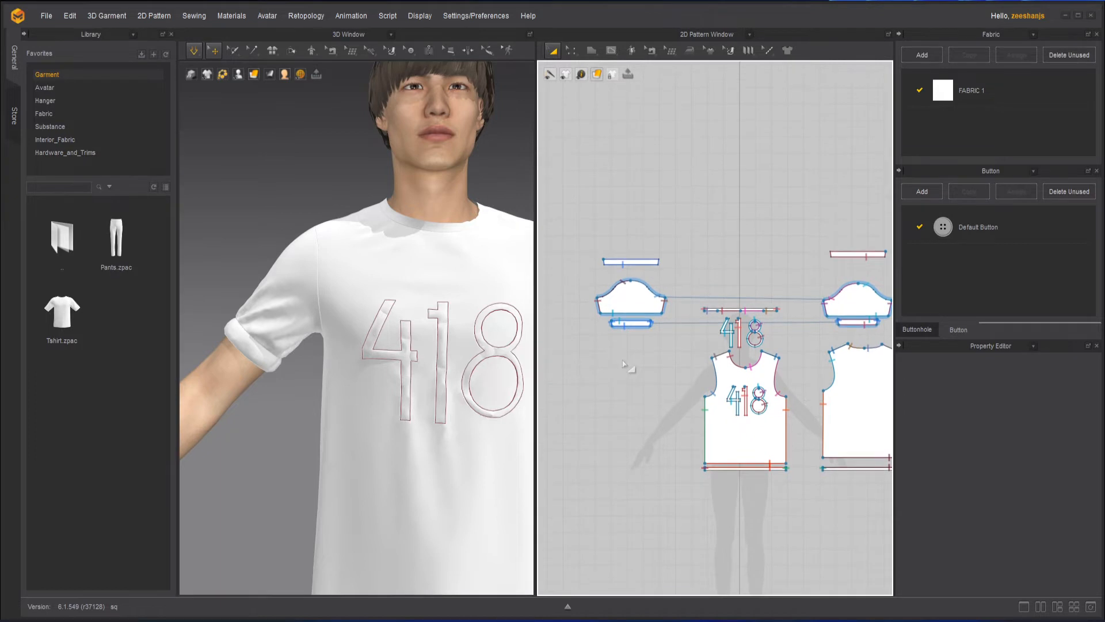
scroll(627, 367, down, 3)
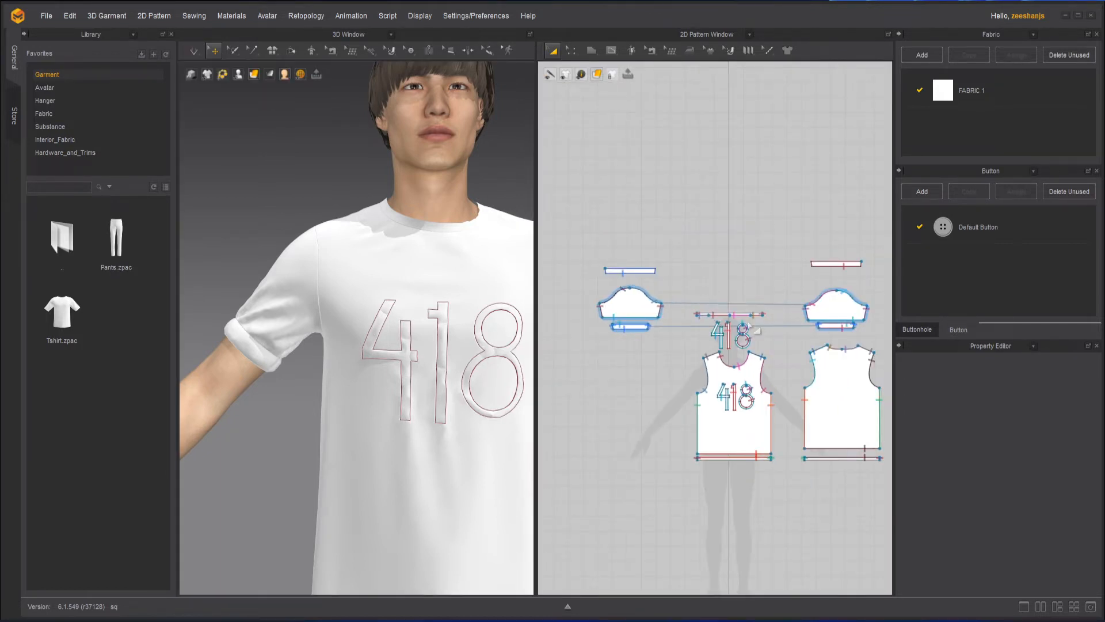
scroll(749, 325, up, 3)
middle_drag(636, 373, 855, 412)
scroll(706, 370, up, 2)
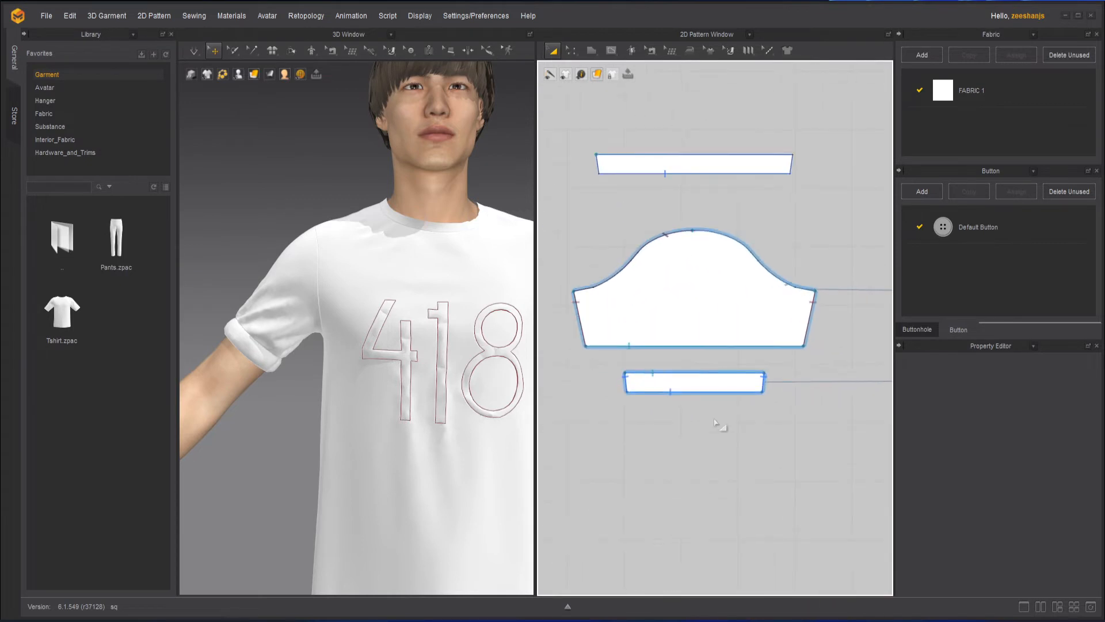
click(568, 51)
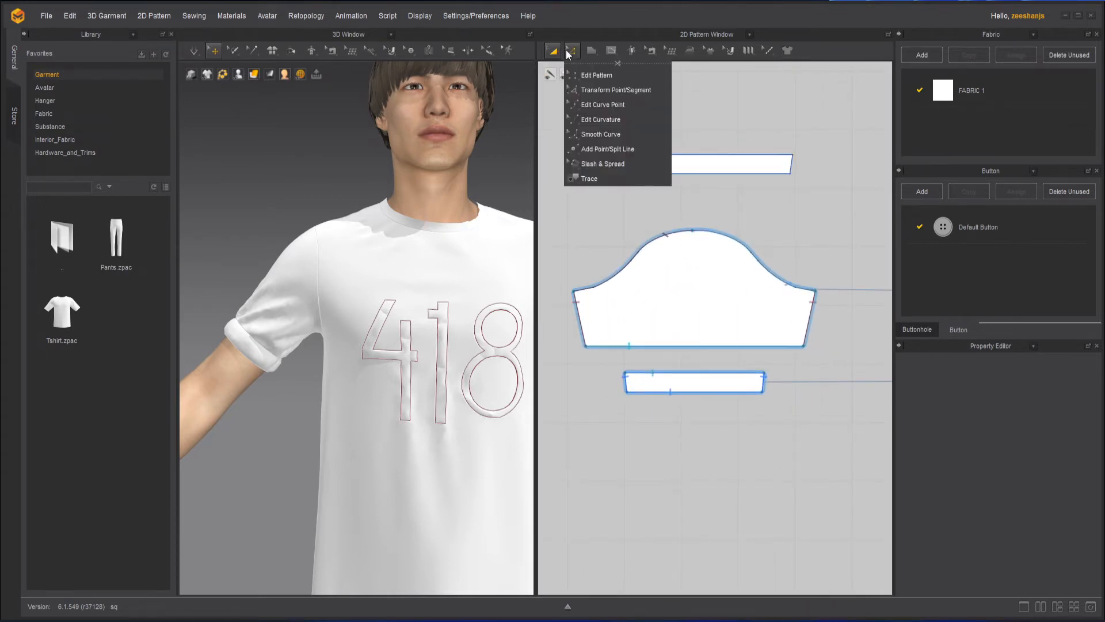
click(596, 75)
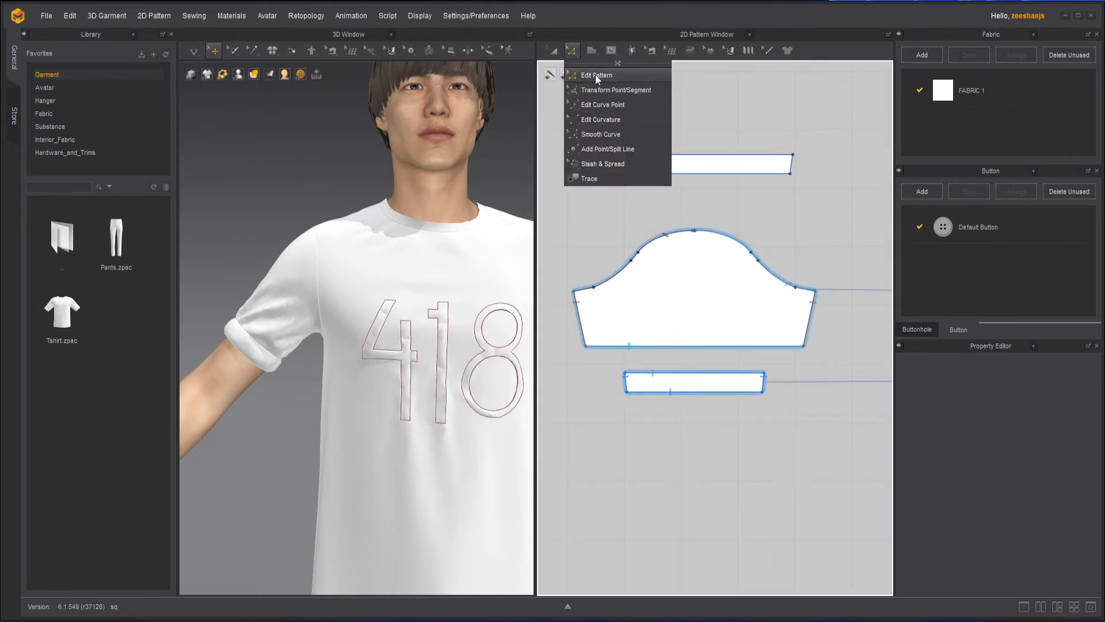
scroll(669, 371, up, 4)
scroll(671, 386, down, 2)
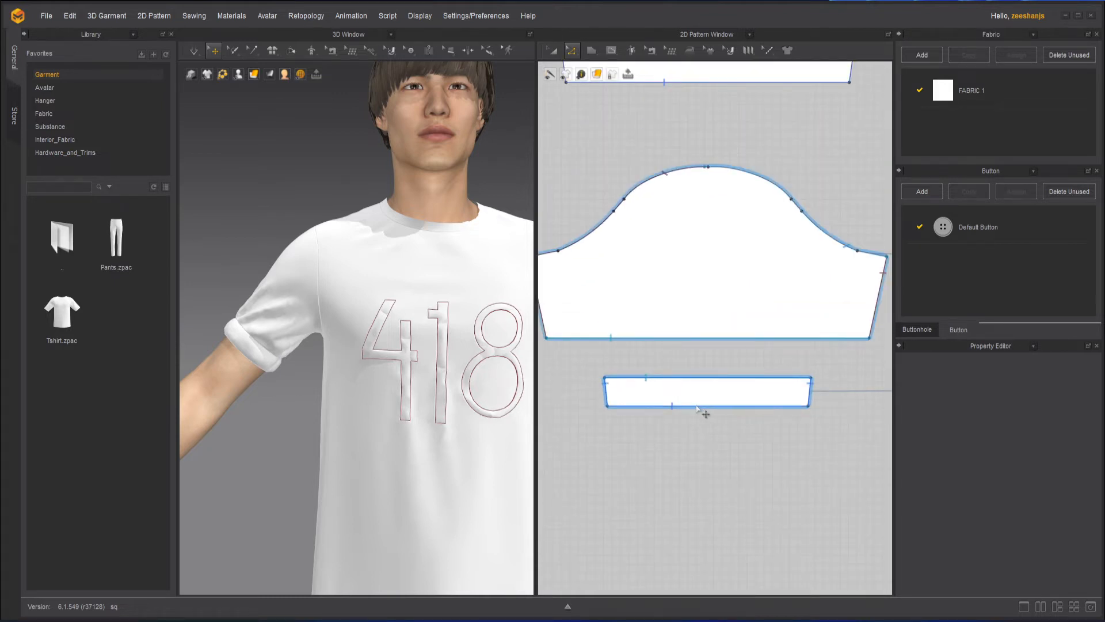
click(698, 406)
scroll(702, 418, up, 3)
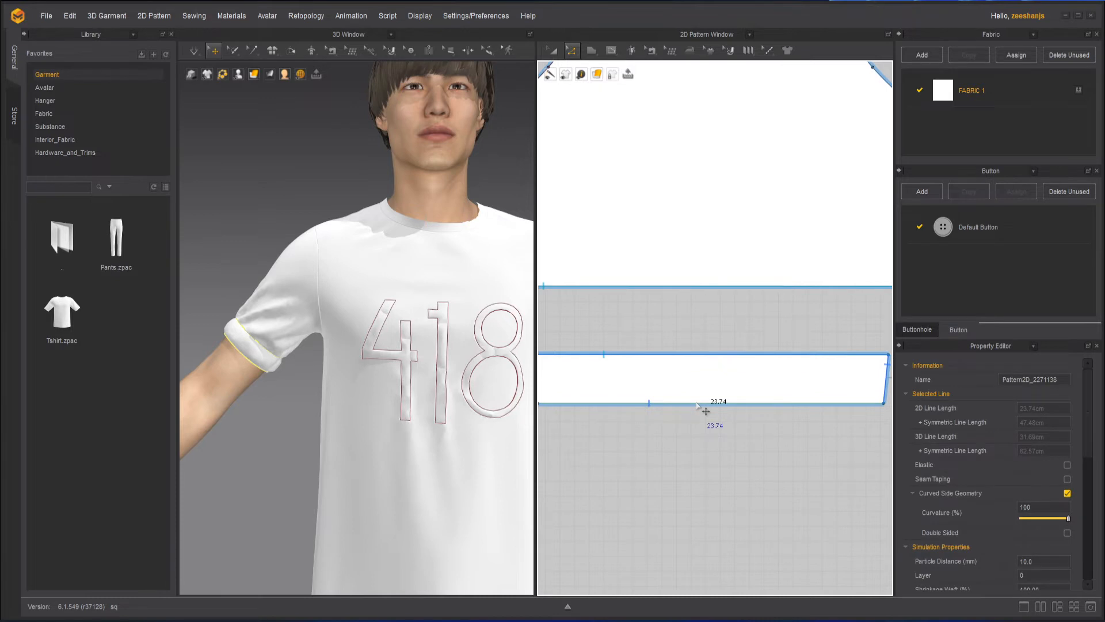
right_click(696, 403)
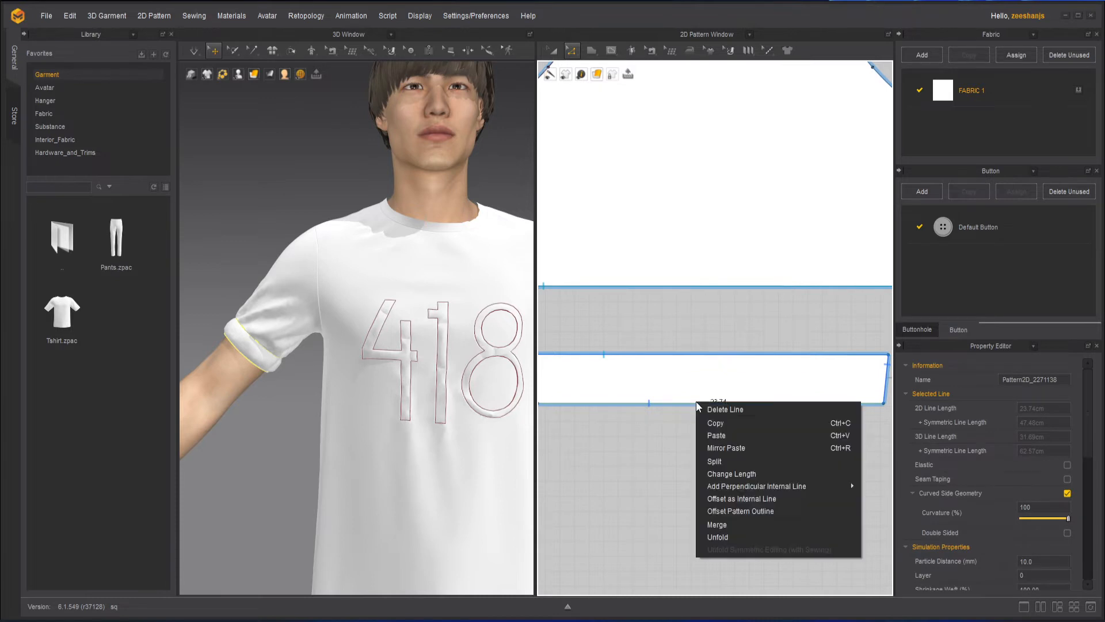
click(760, 501)
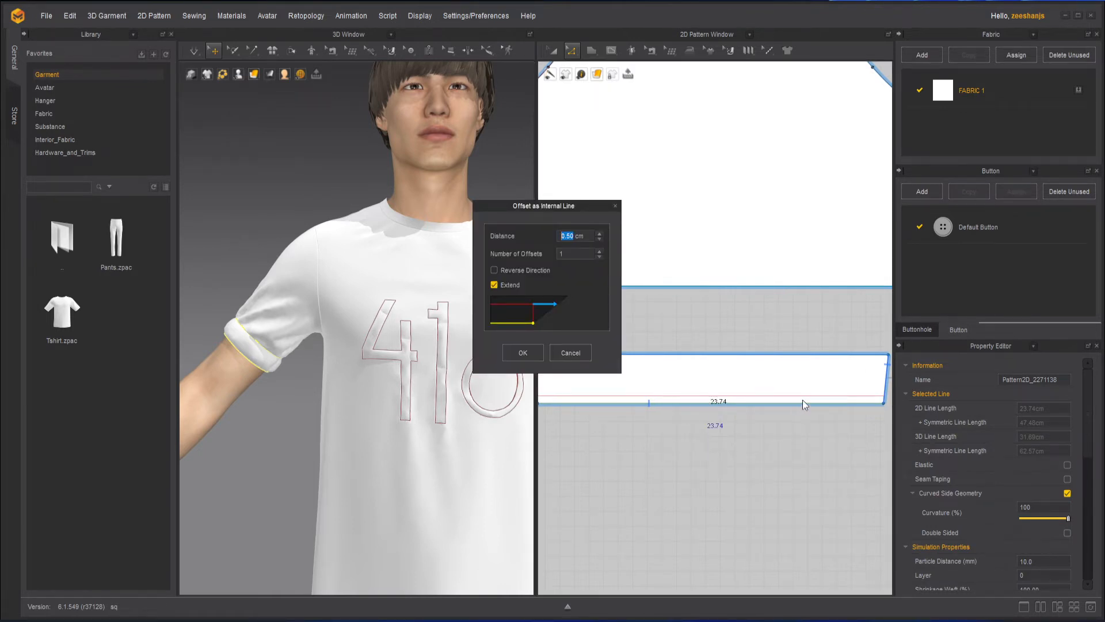
- Try a single internal line at an offset distance of 2.5 cm and return the distance to 0.5 cm
key(XF86AudioLowerVolume)
click(599, 234)
click(600, 234)
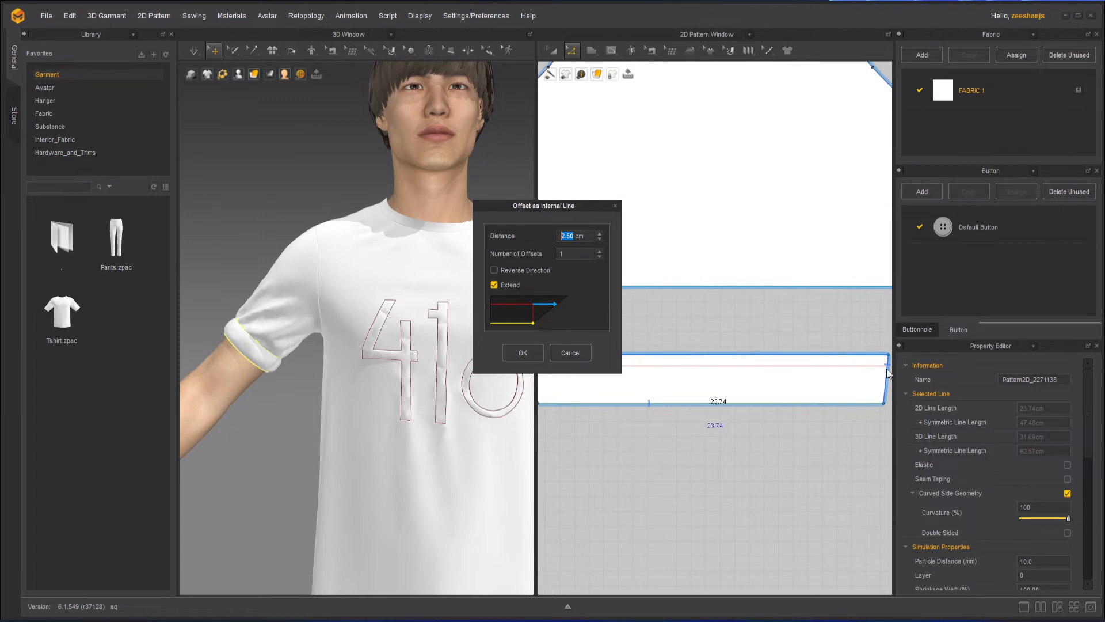
click(495, 285)
click(600, 240)
click(599, 239)
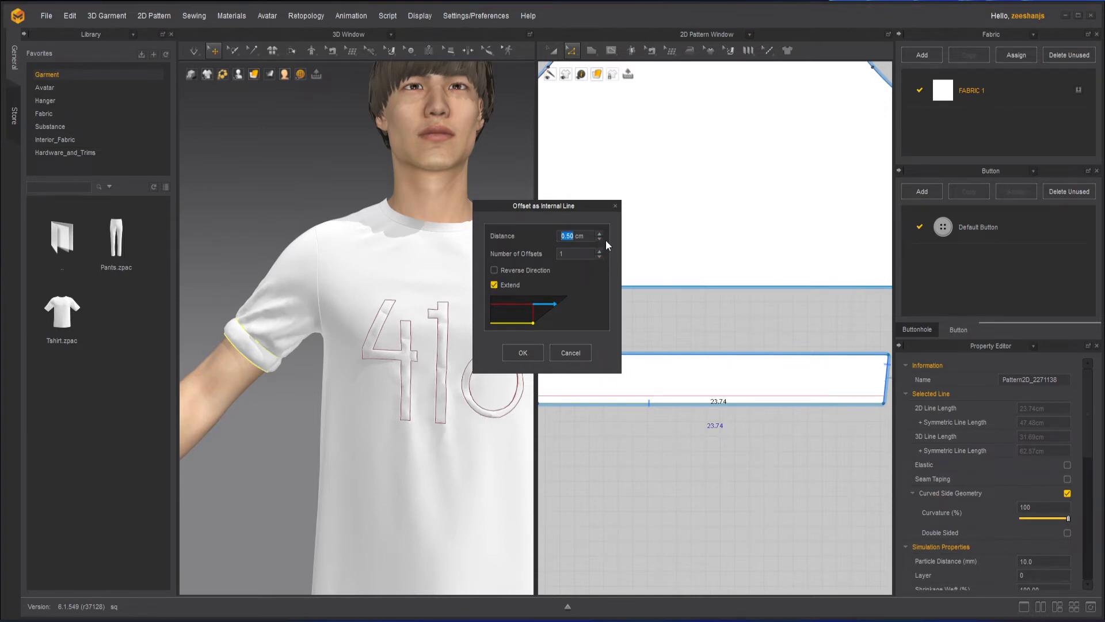
- Create two internal lines on the linked lower cuff patterns at an offset distance of 1.1 cm with Extend enabled
click(599, 250)
click(598, 250)
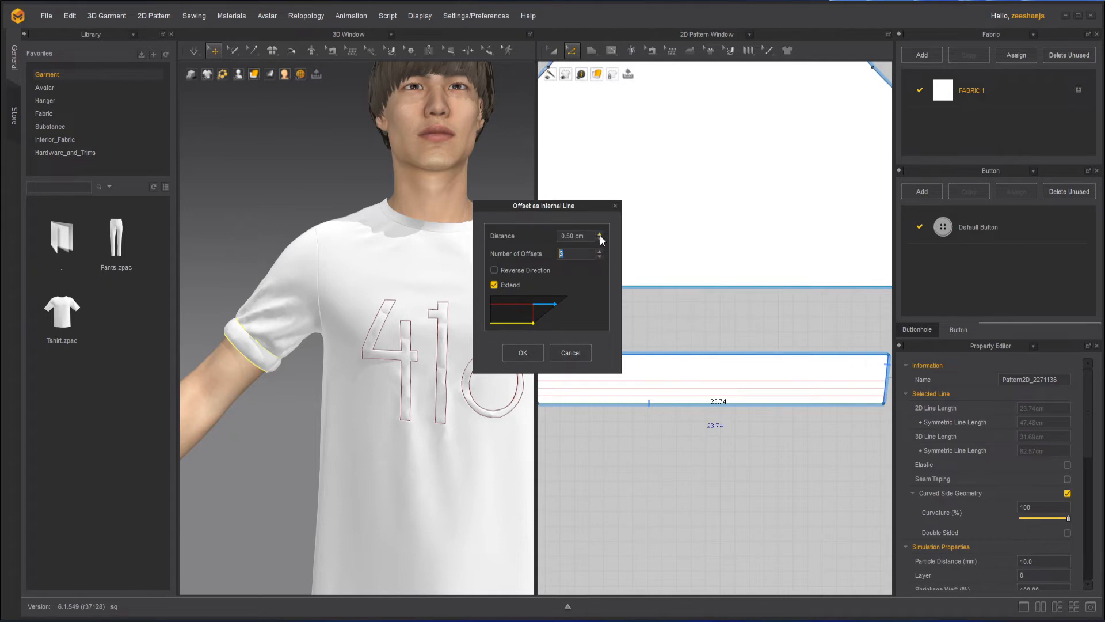
click(599, 233)
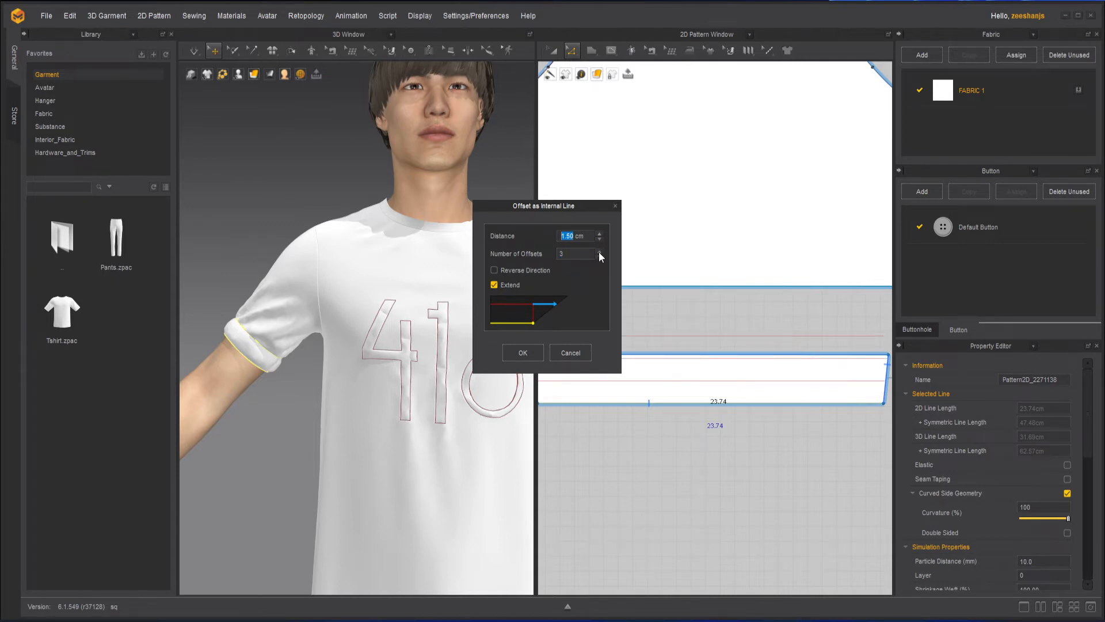
click(599, 257)
click(603, 241)
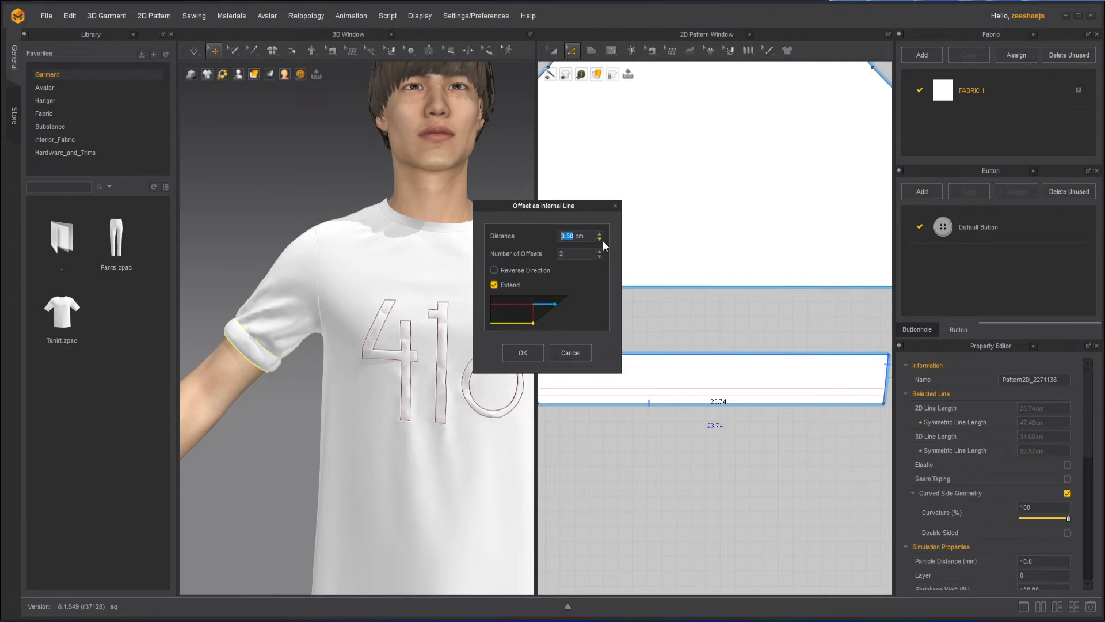
click(600, 234)
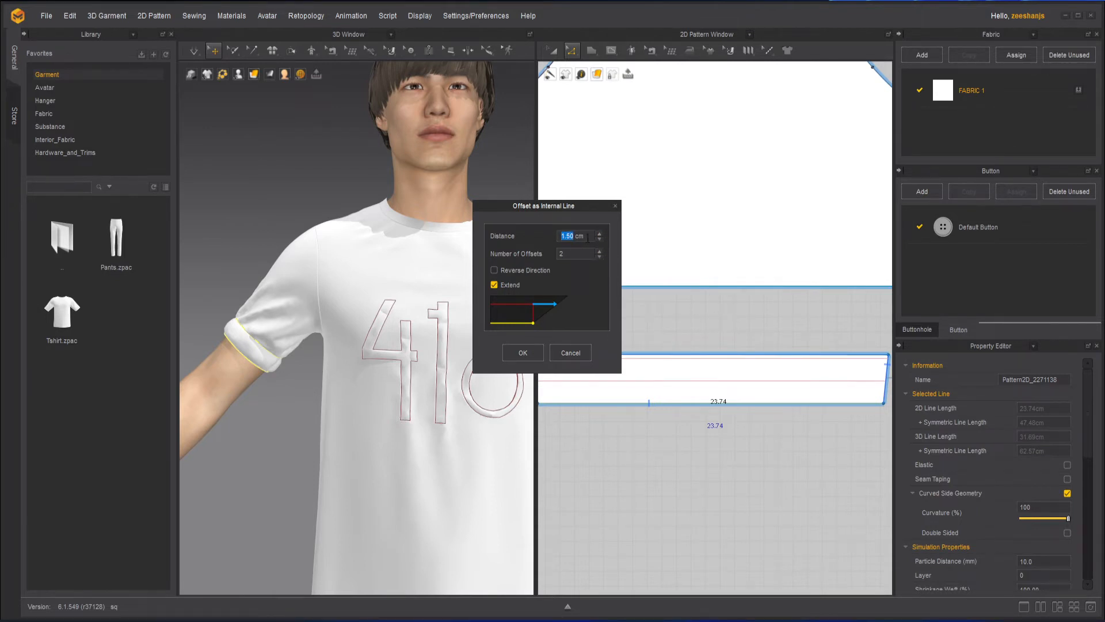
text(1.1)
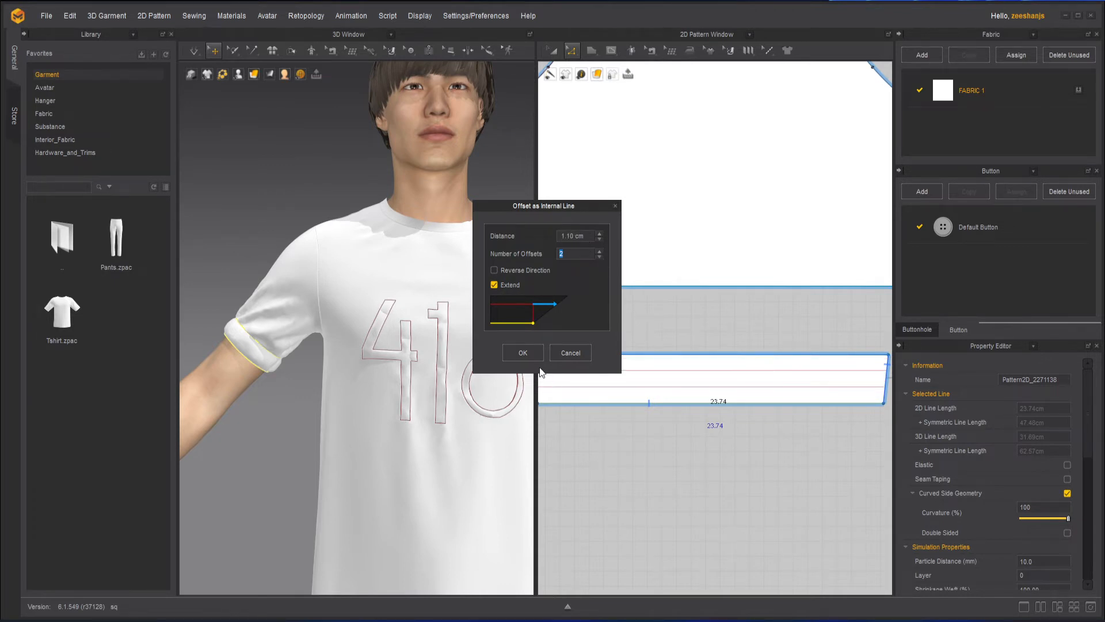
click(523, 353)
scroll(676, 443, down, 5)
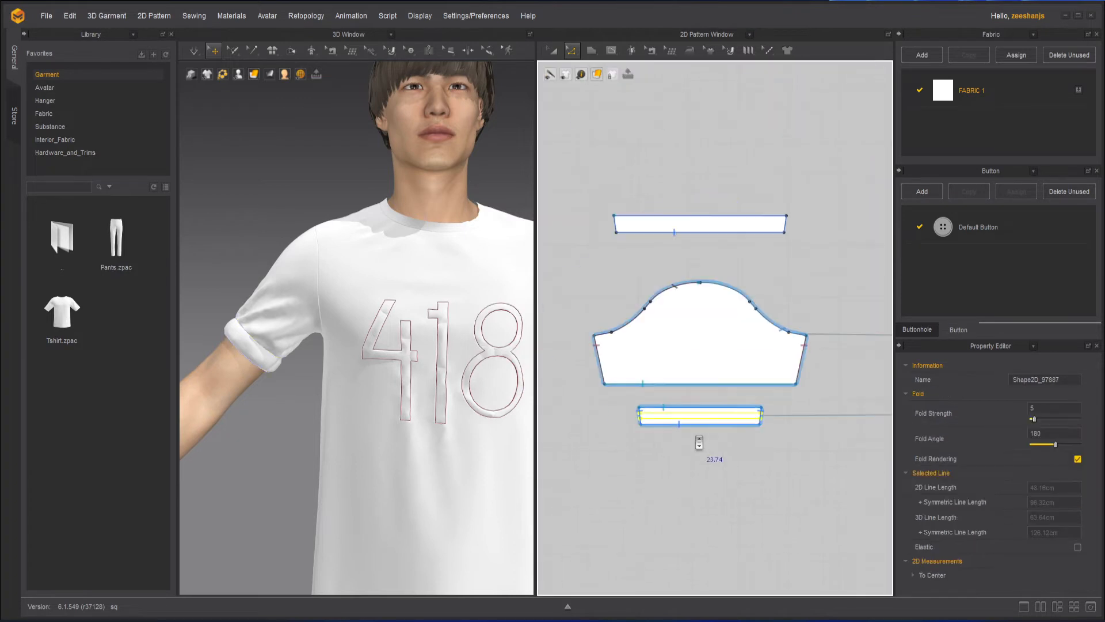
scroll(820, 397, up, 5)
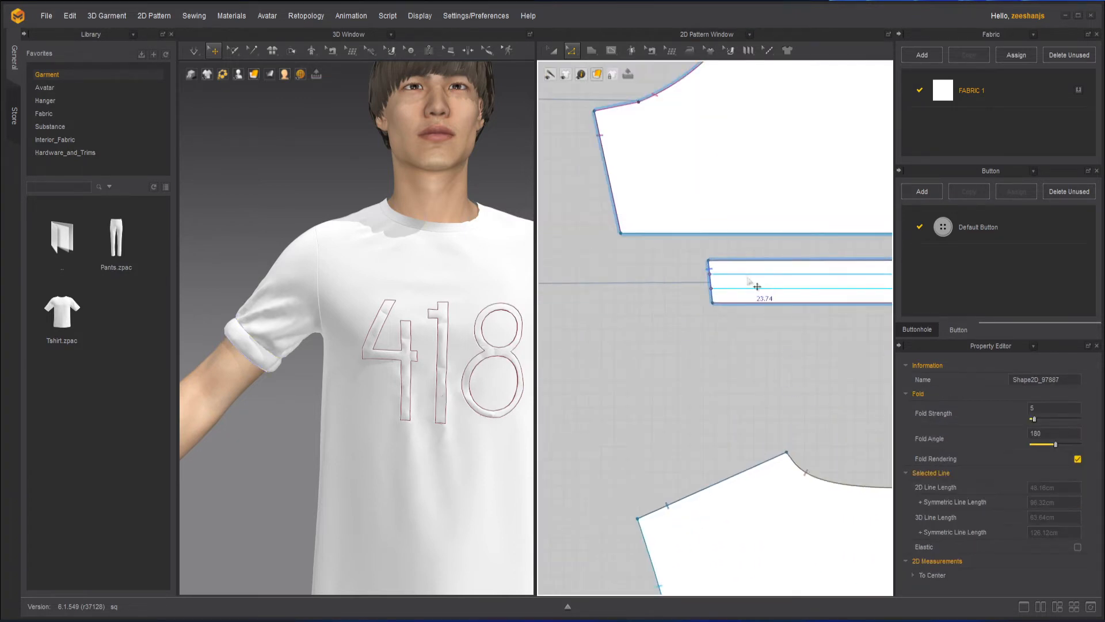
scroll(683, 360, down, 4)
middle_drag(578, 372, 864, 490)
scroll(593, 335, down, 1)
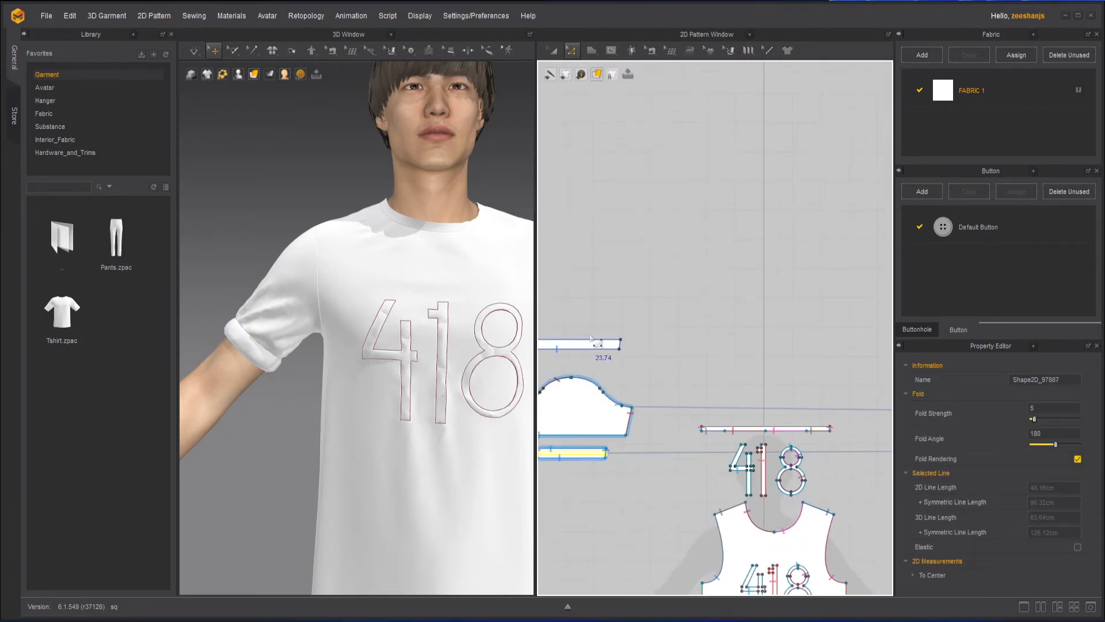
middle_drag(605, 333, 817, 287)
scroll(814, 285, up, 4)
scroll(818, 288, up, 3)
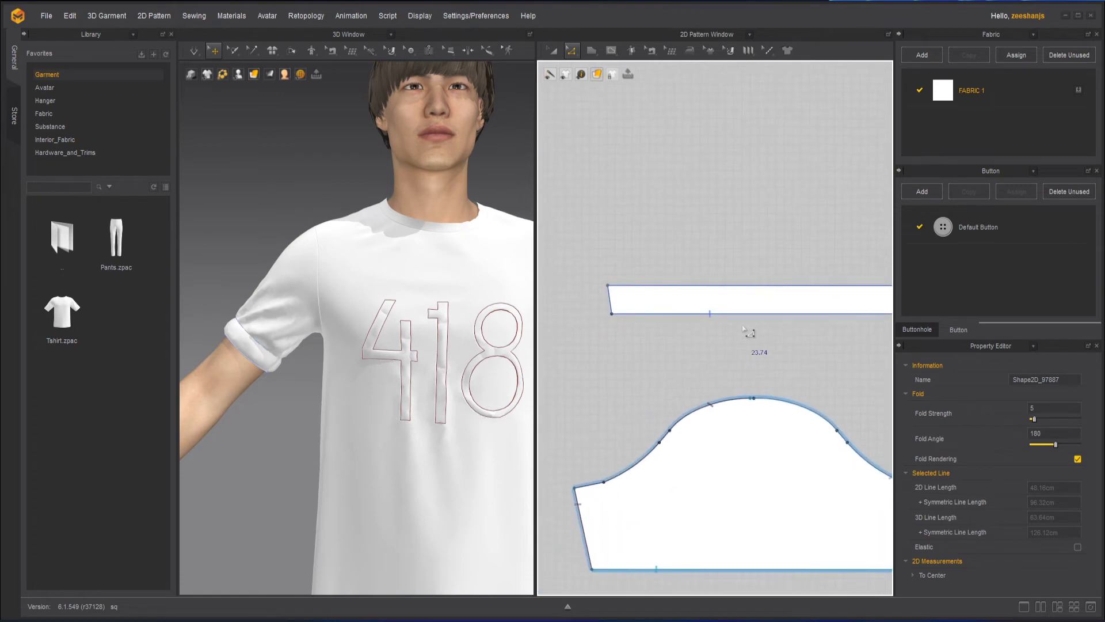
click(746, 315)
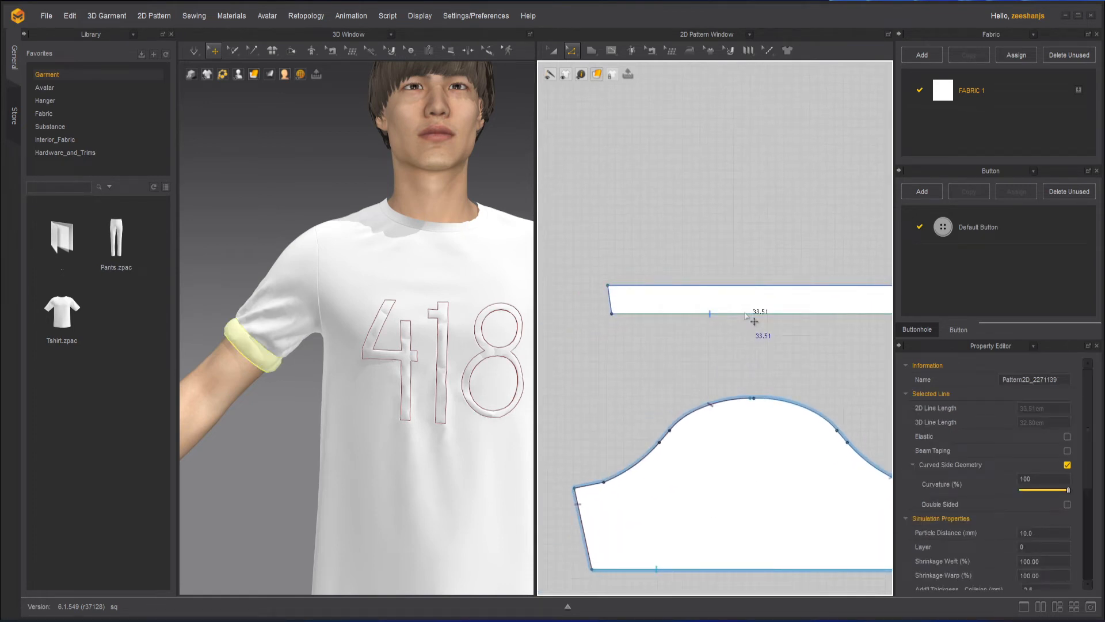
right_click(745, 313)
click(680, 363)
- Link the two upper cuff patterns as Symmetric Pattern (with Sewing) and lower the right-hand one slightly towards its sleeve
scroll(679, 360, down, 5)
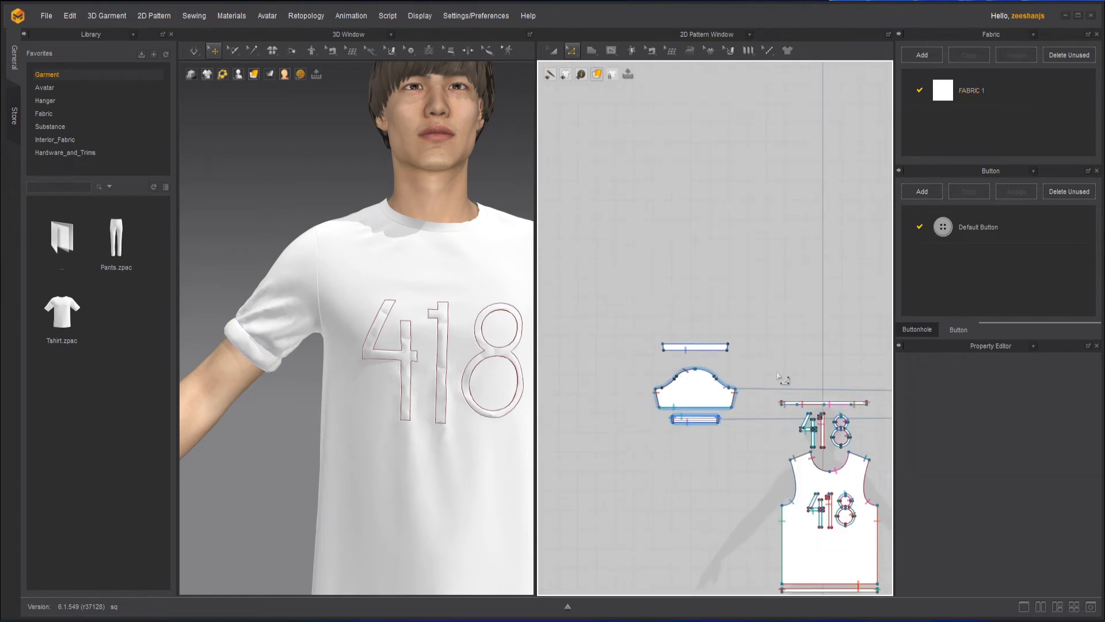
middle_drag(779, 374, 689, 378)
click(622, 357)
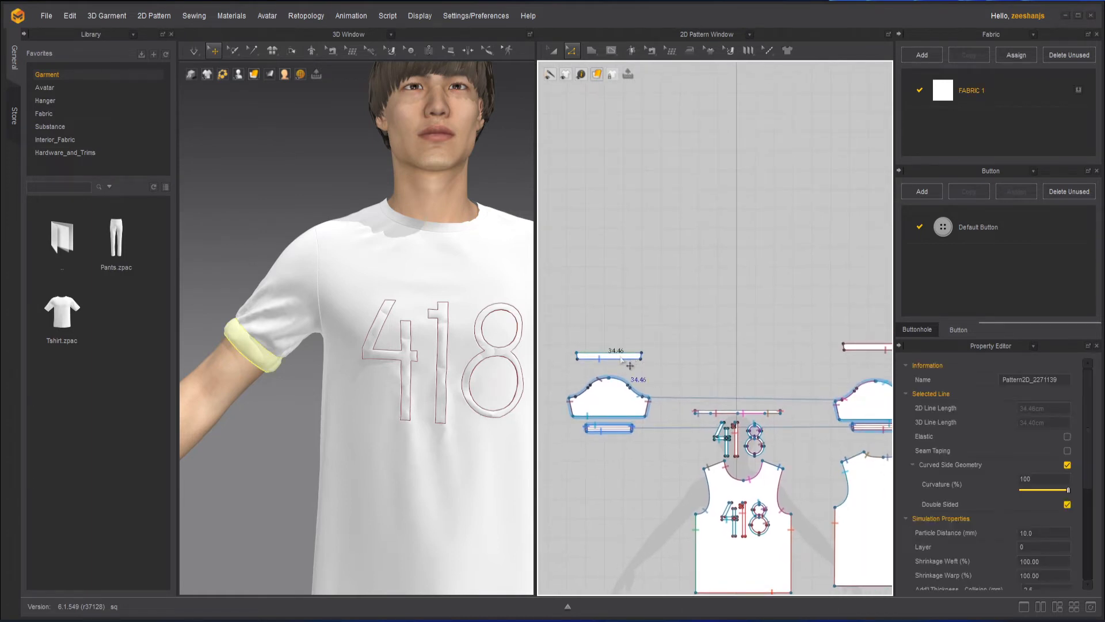
click(552, 51)
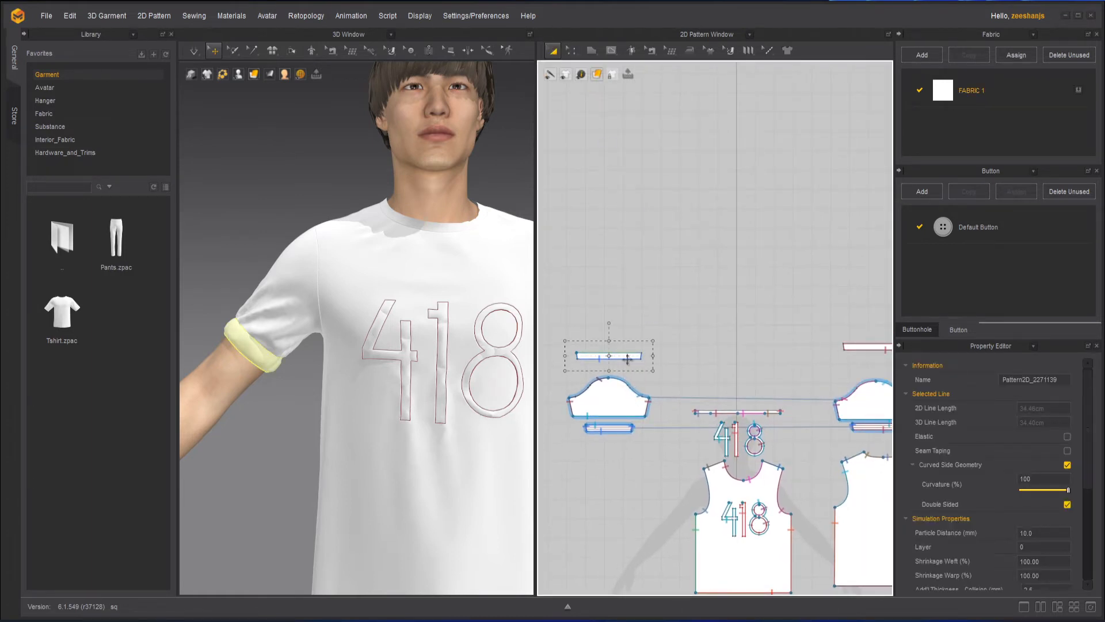
shift+click(862, 348)
right_click(863, 353)
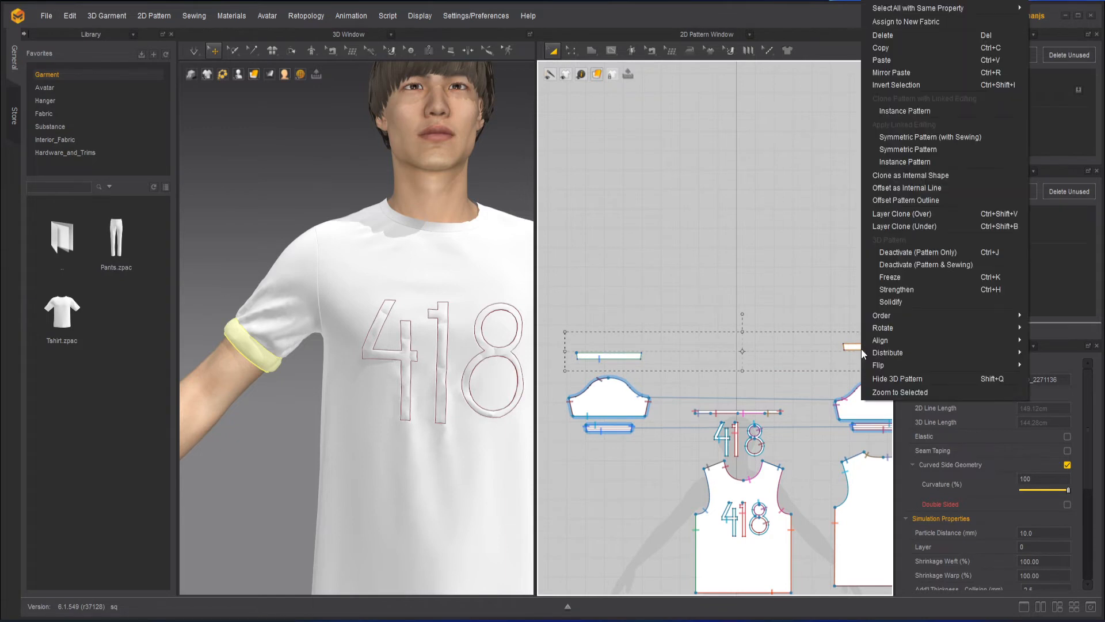
click(927, 136)
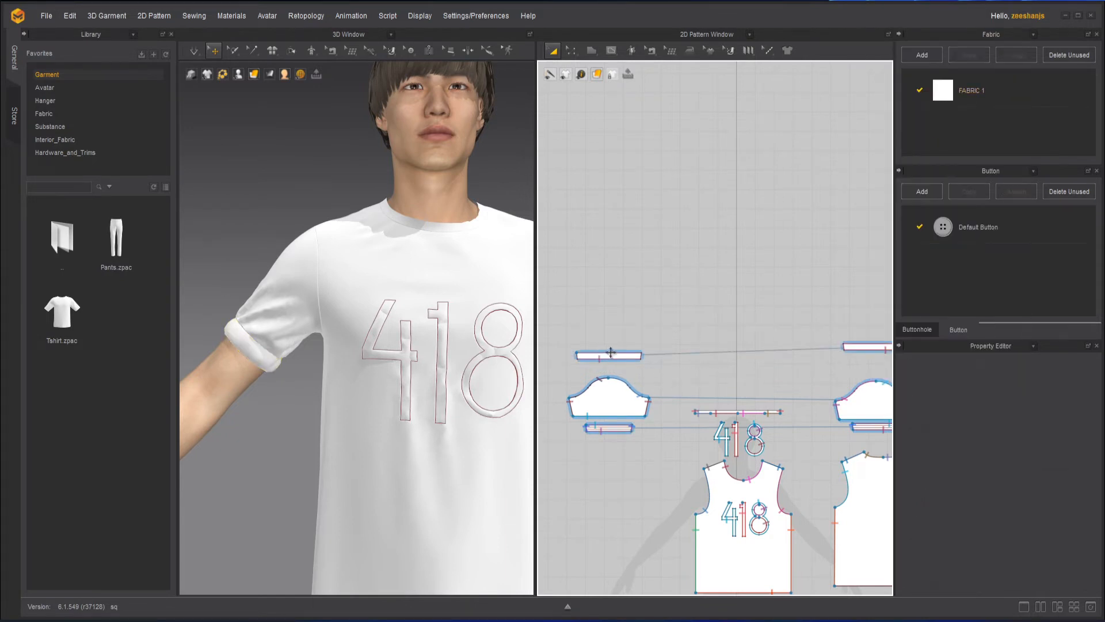
drag(856, 346, 856, 352)
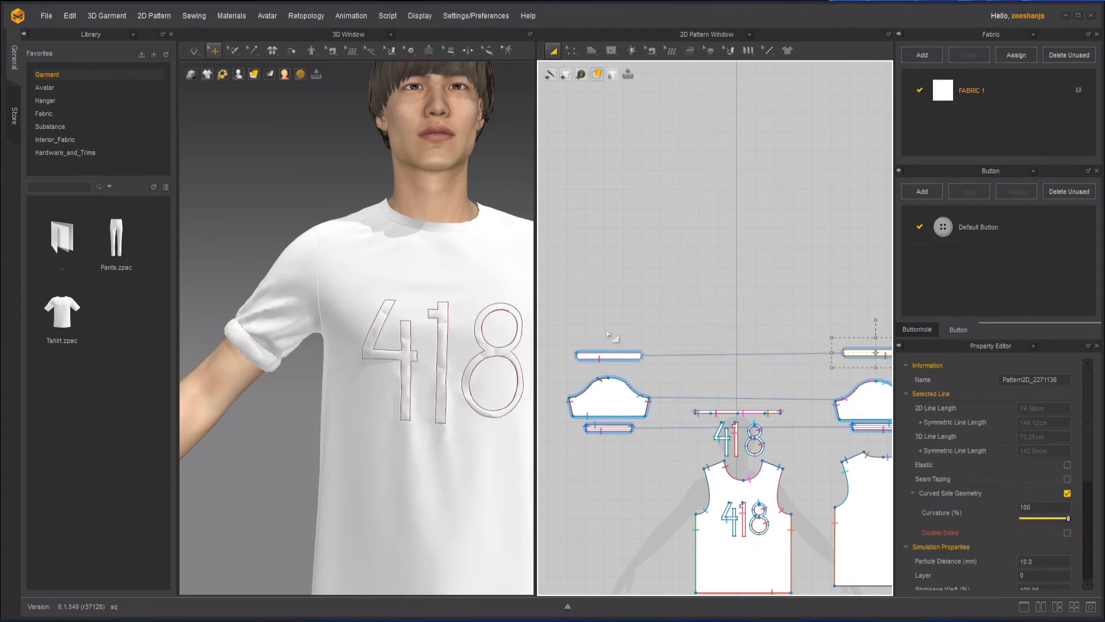
click(608, 334)
- Offset the bottom edge of the linked upper cuff pattern as two internal lines at a distance of 1.1 cm
scroll(613, 348, up, 6)
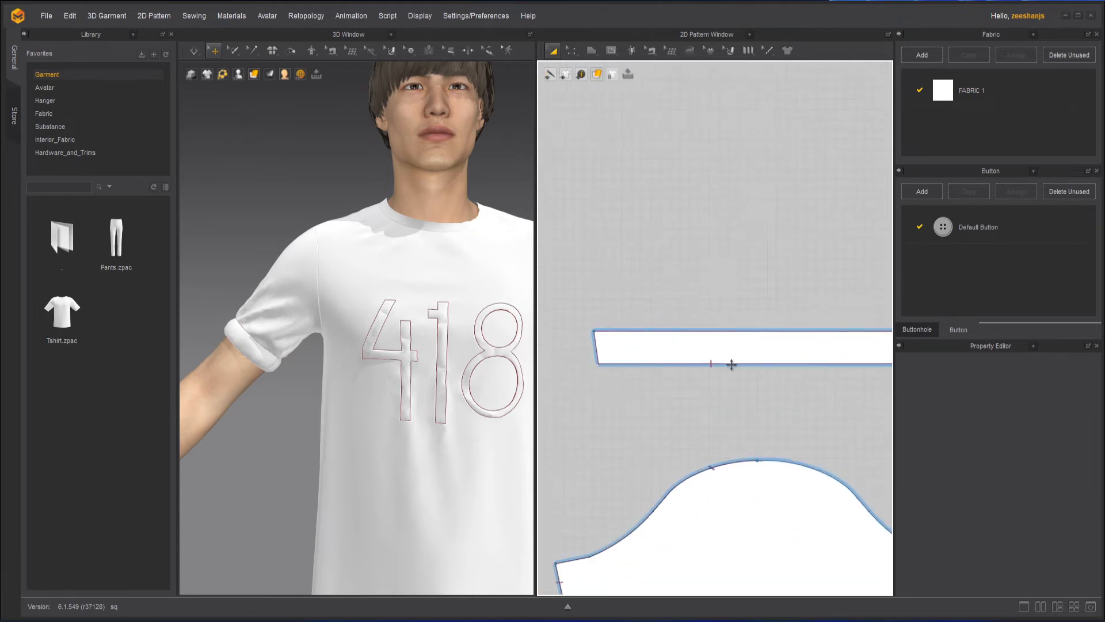
click(566, 45)
click(637, 148)
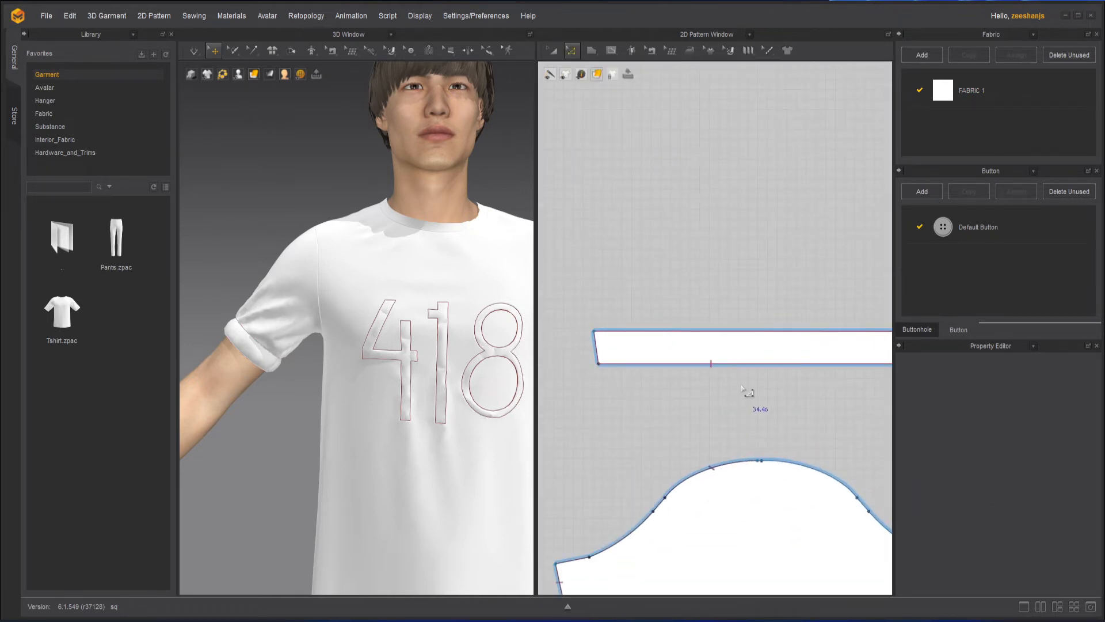
click(740, 365)
right_click(740, 367)
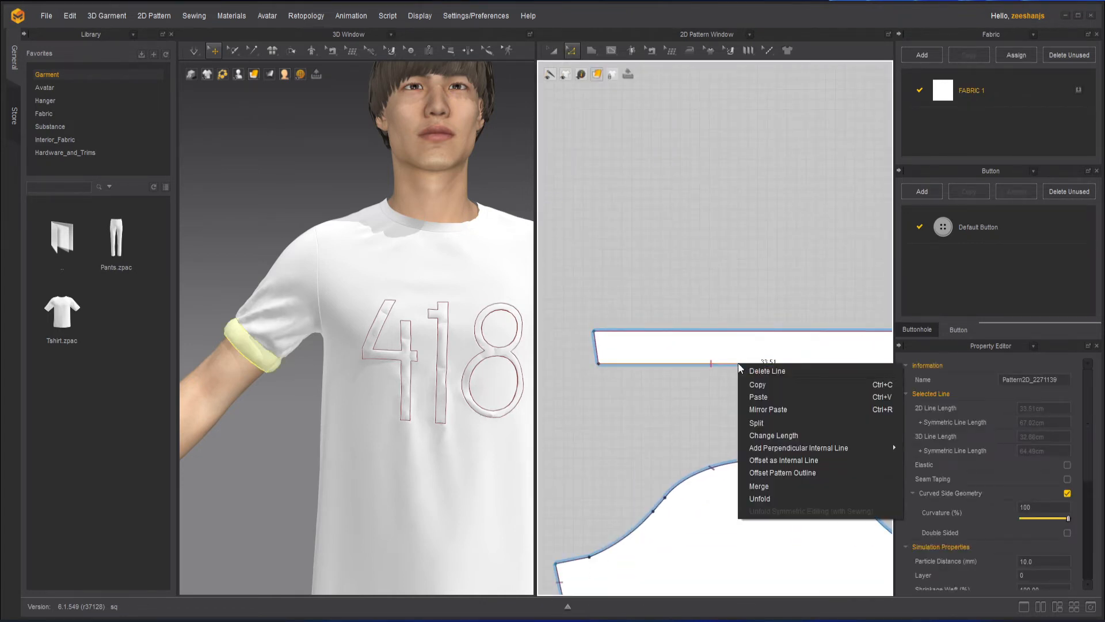
click(817, 460)
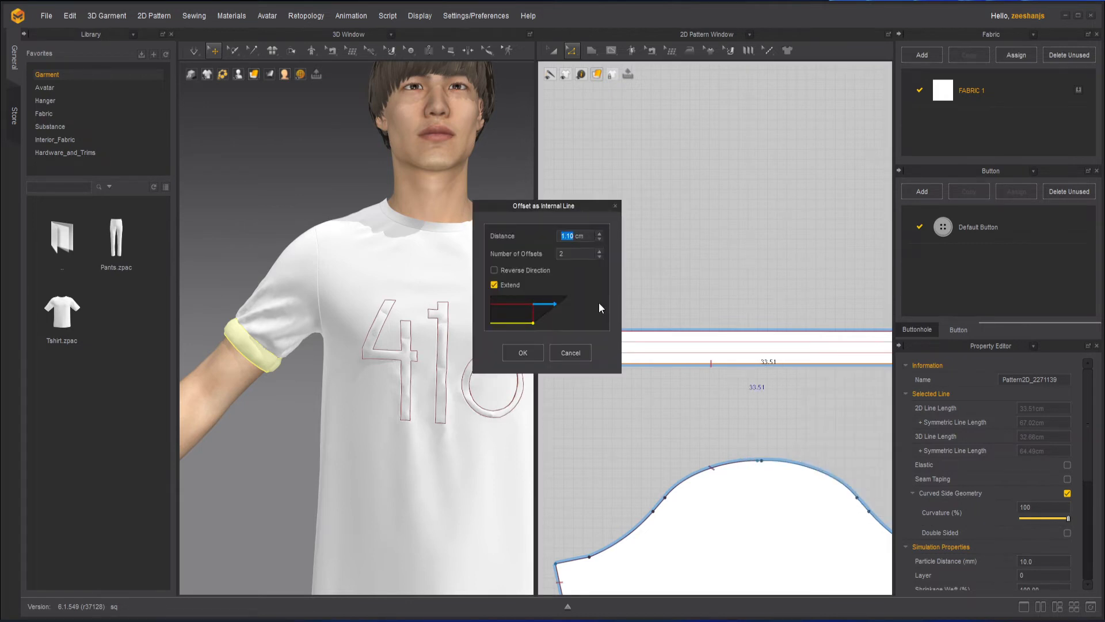
click(522, 353)
scroll(618, 407, down, 5)
scroll(656, 360, up, 3)
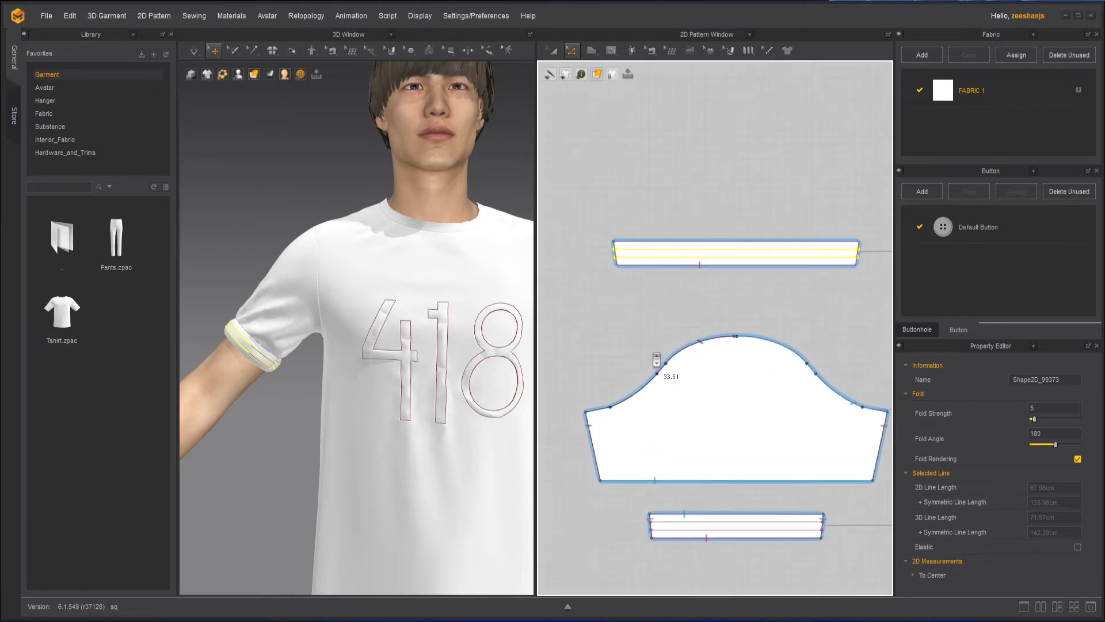
scroll(657, 358, up, 2)
click(652, 326)
scroll(643, 247, down, 3)
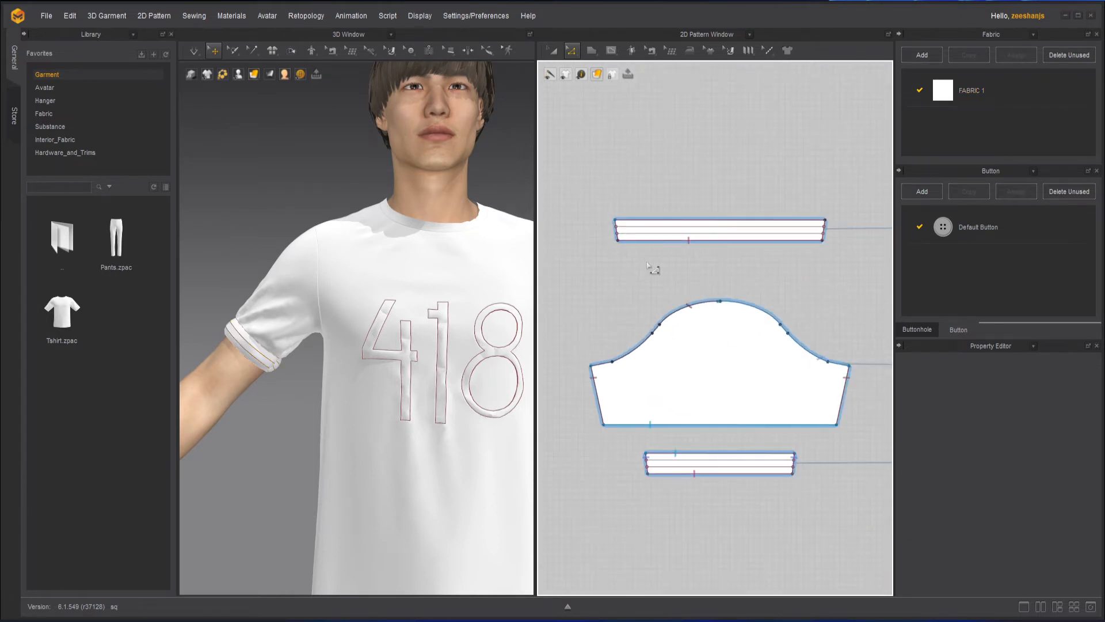
middle_drag(653, 240, 653, 203)
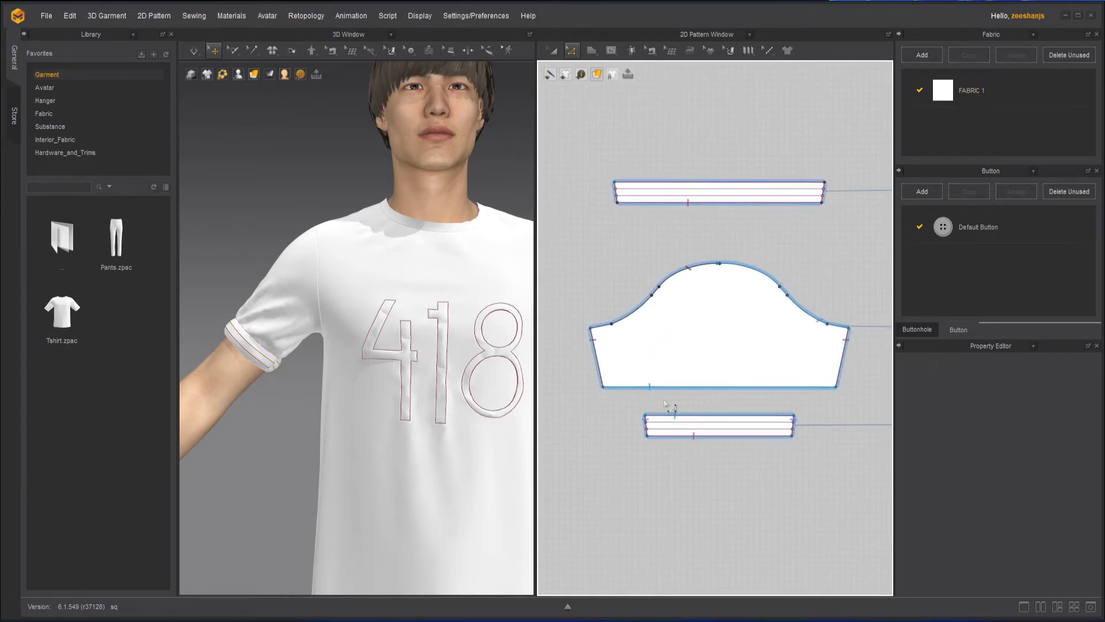
scroll(609, 361, up, 2)
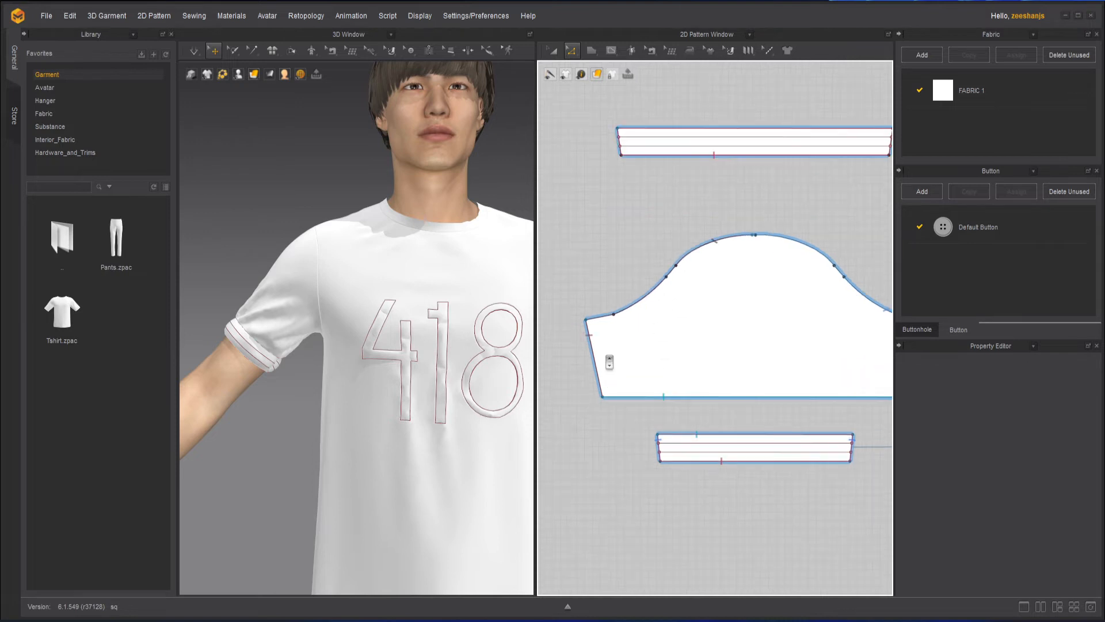
- Sew both internal lines of the upper cuff pattern to the matching internal lines of the lower cuff pattern with Segment Sewing
click(651, 52)
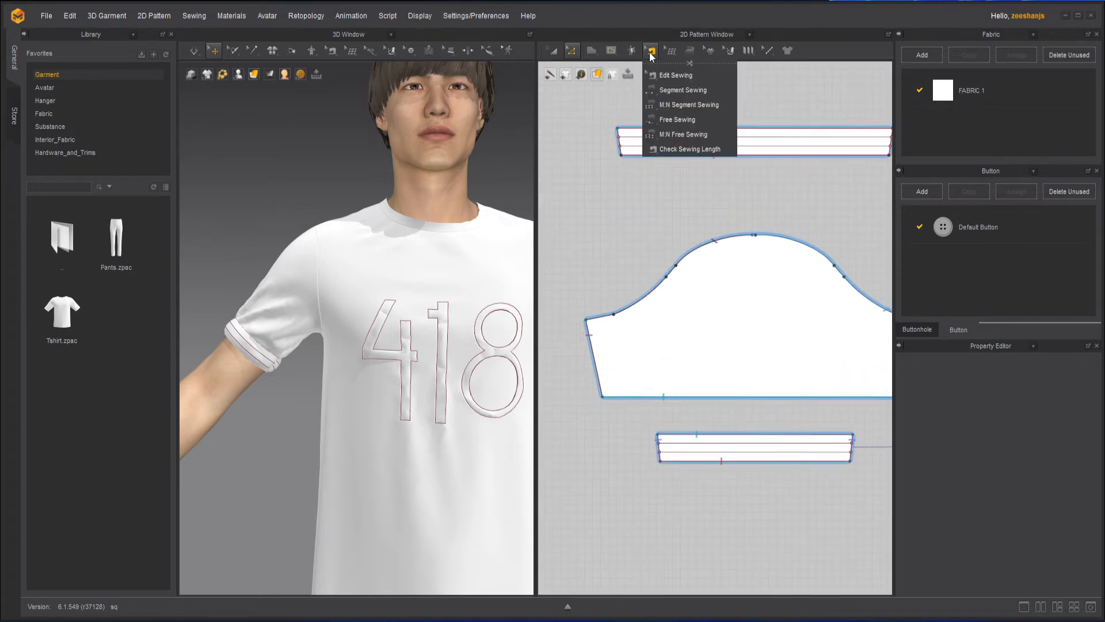
click(701, 87)
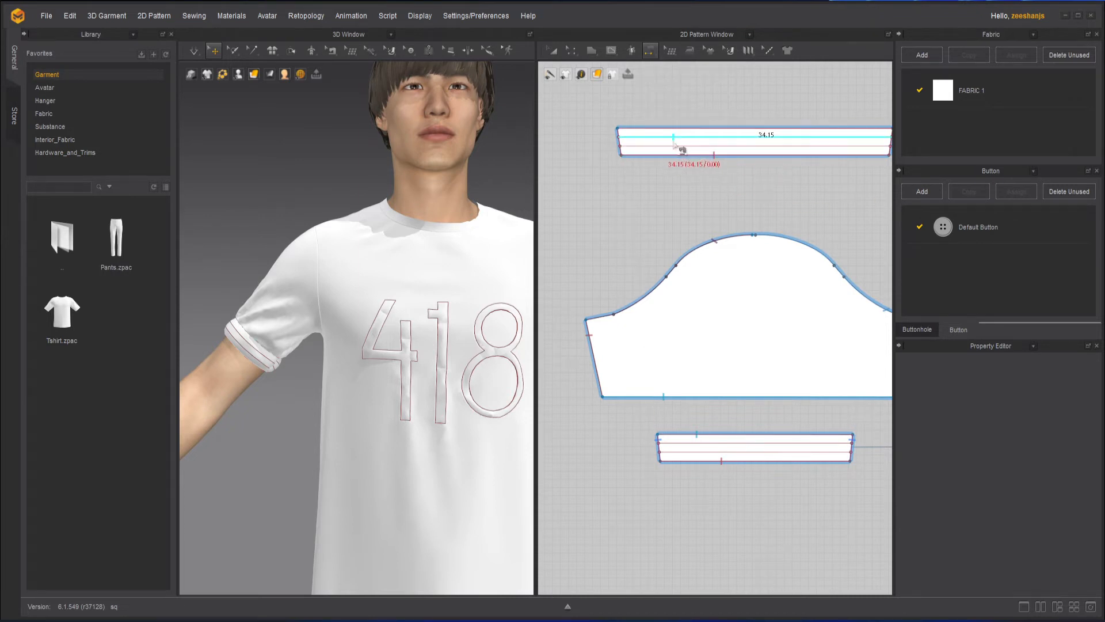
click(675, 145)
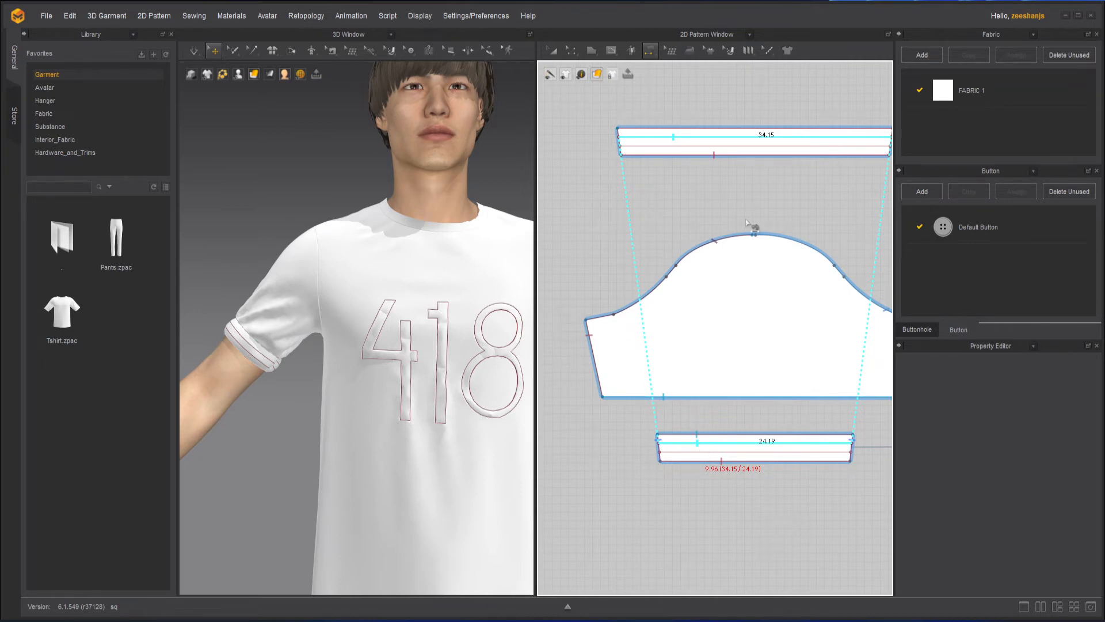
click(680, 154)
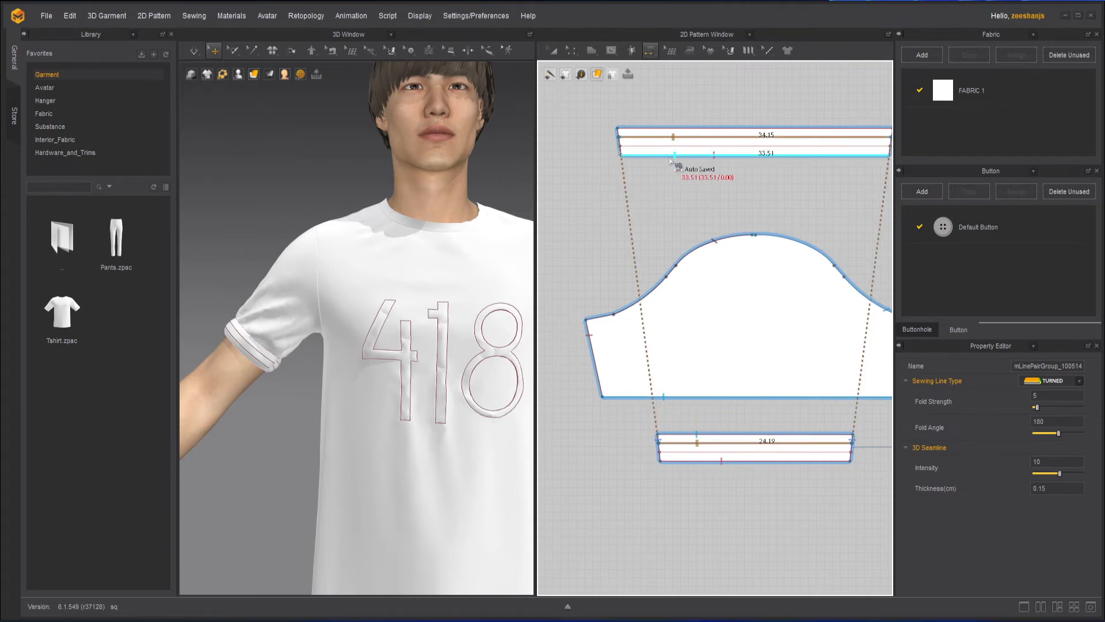
click(675, 151)
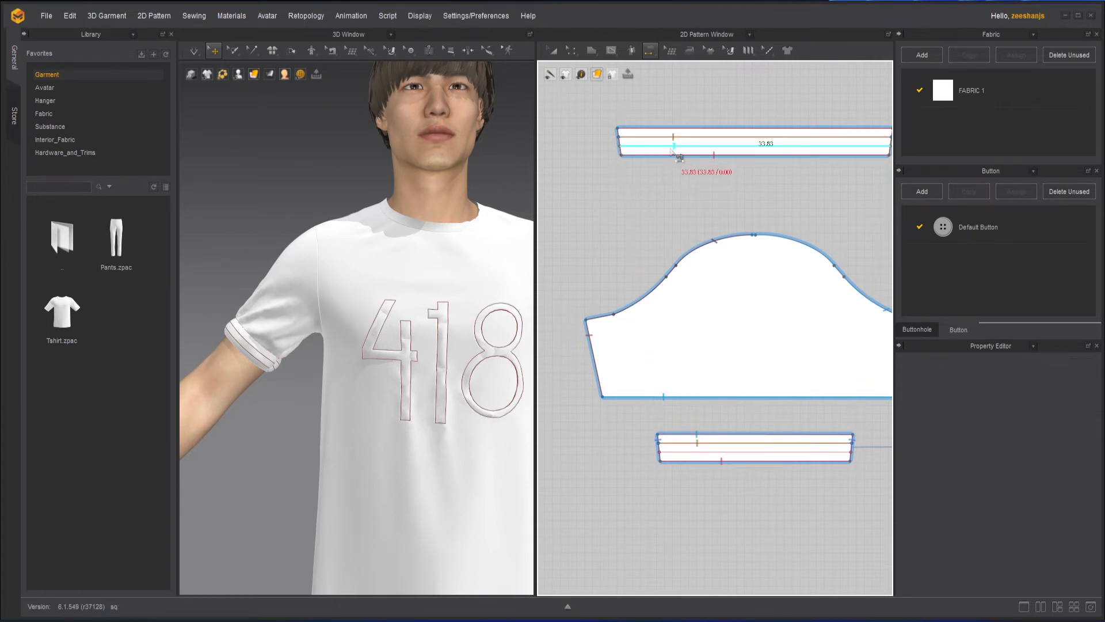
click(707, 461)
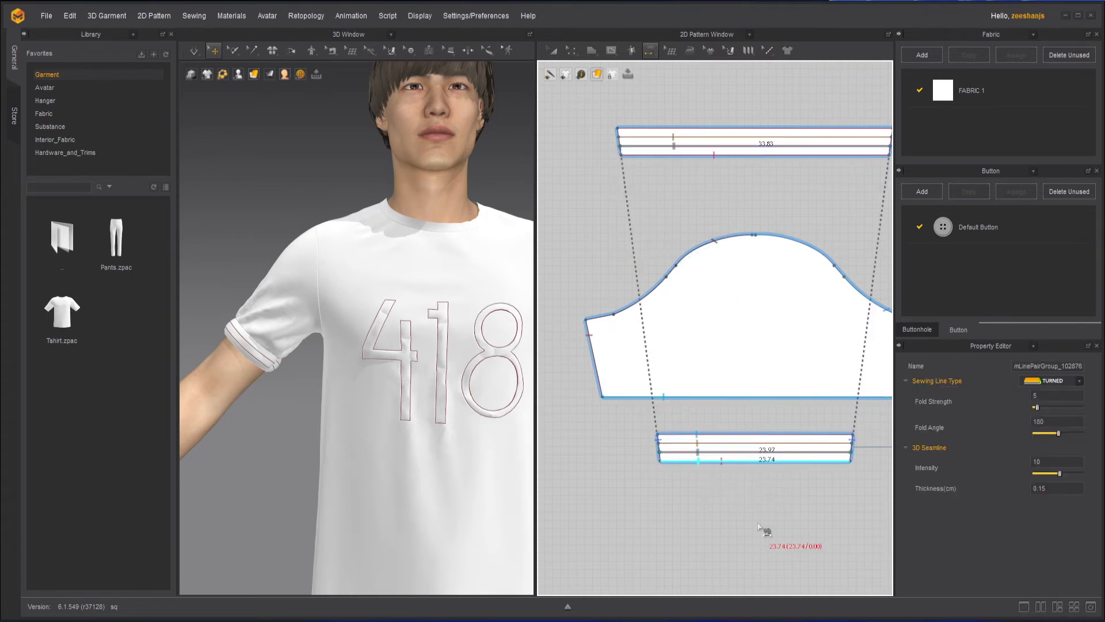
- Switch from sewing to the pattern transform tool and simulate the garment with the newly sewn cuff lines
scroll(662, 455, down, 5)
middle_drag(778, 460, 723, 388)
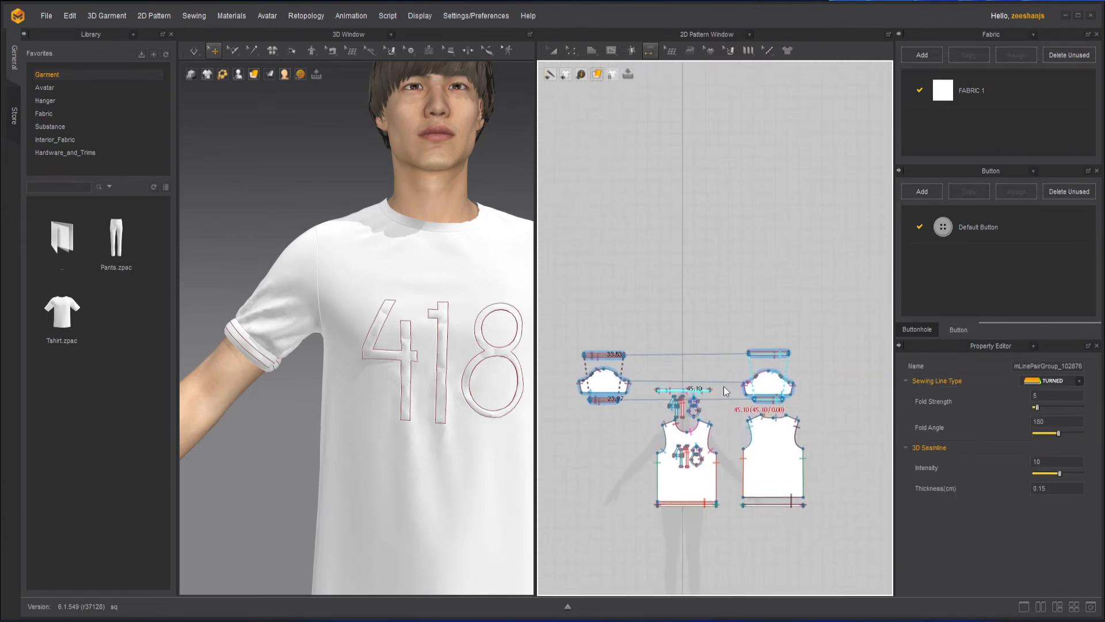
scroll(803, 370, up, 5)
middle_drag(568, 439, 757, 391)
scroll(748, 383, down, 3)
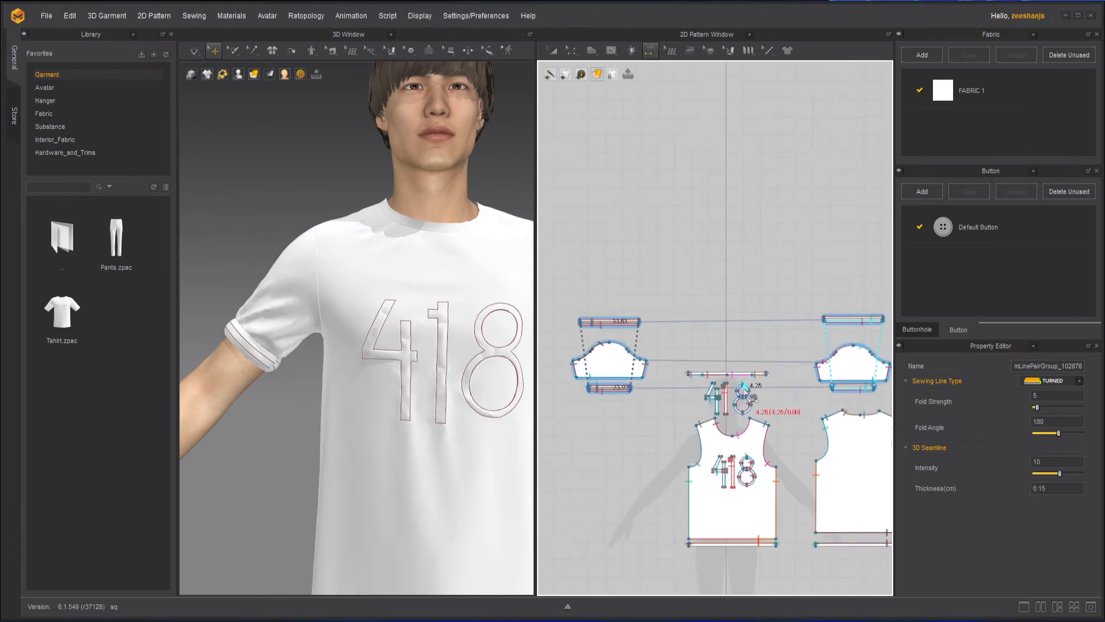
click(554, 52)
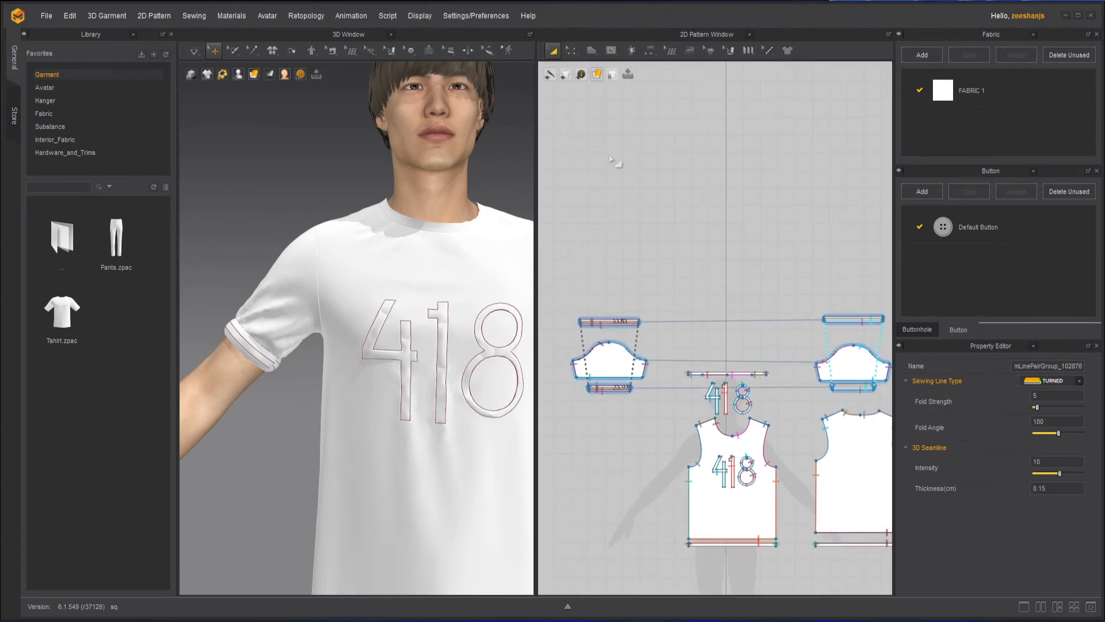
click(198, 52)
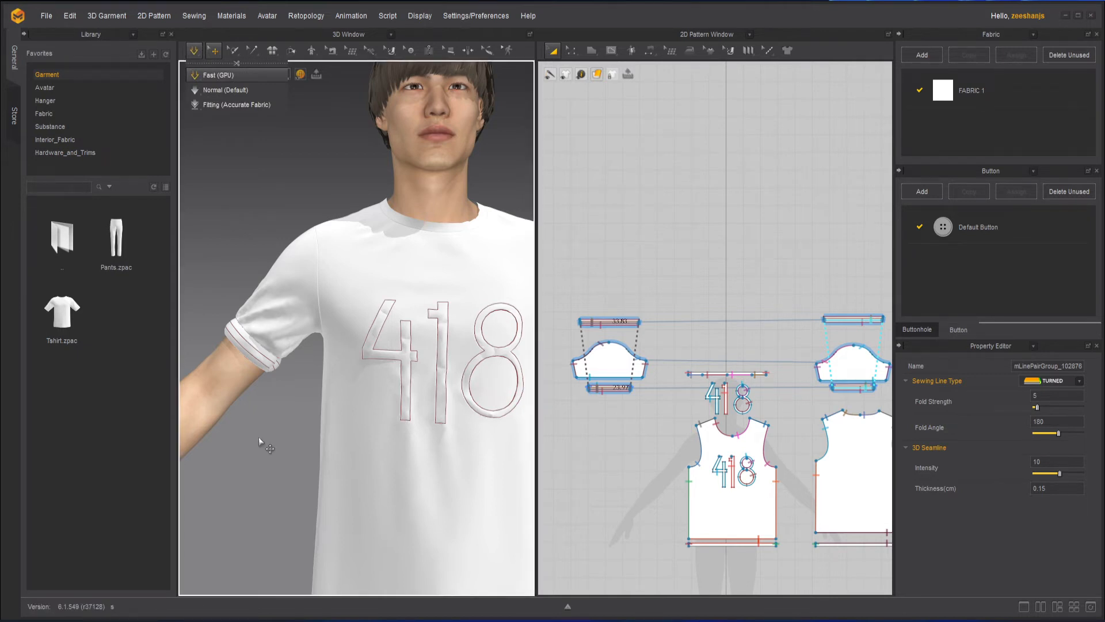
key(space)
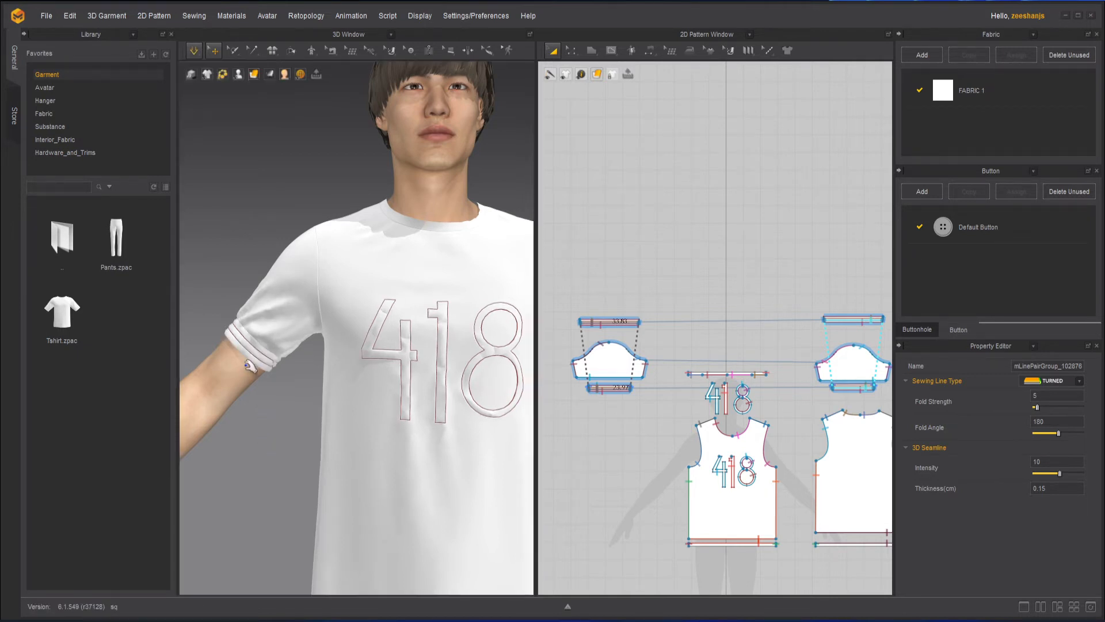
- Tug the simulated cuff outward on one sleeve and inspect the cuff on the opposite sleeve
scroll(283, 385, up, 5)
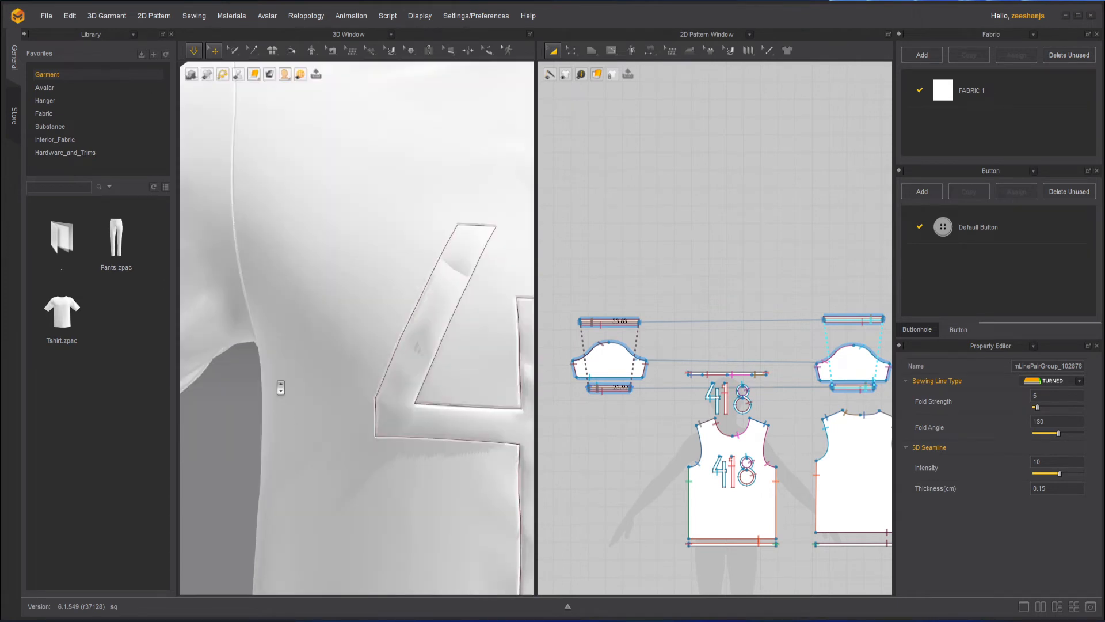
scroll(276, 391, down, 2)
right_drag(275, 394, 318, 328)
scroll(323, 313, up, 3)
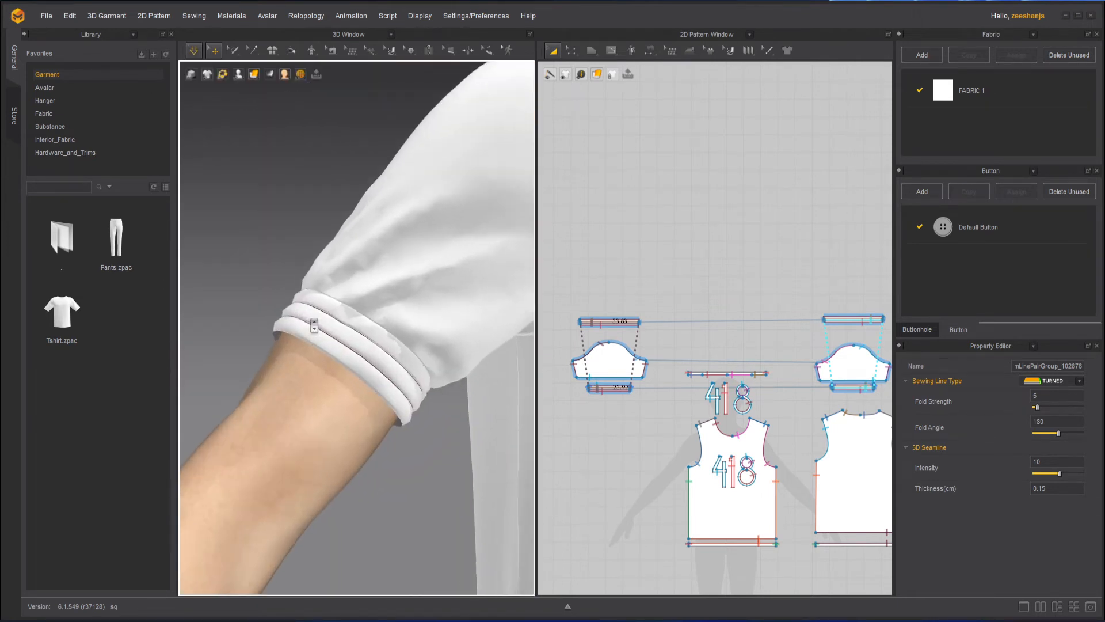
drag(269, 322, 213, 294)
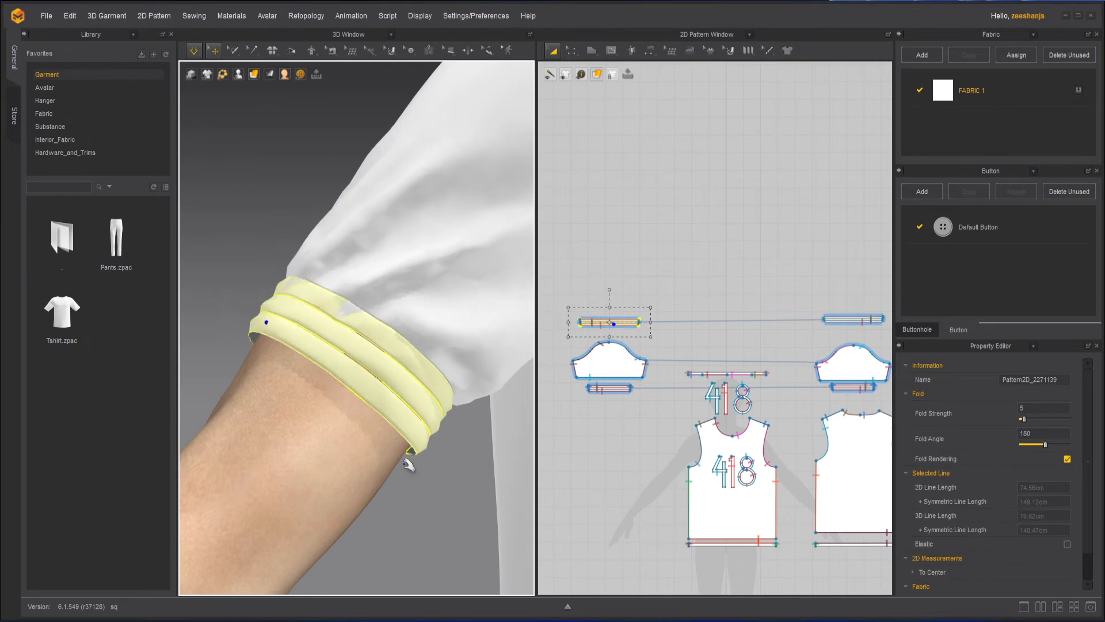
click(442, 494)
scroll(374, 377, up, 3)
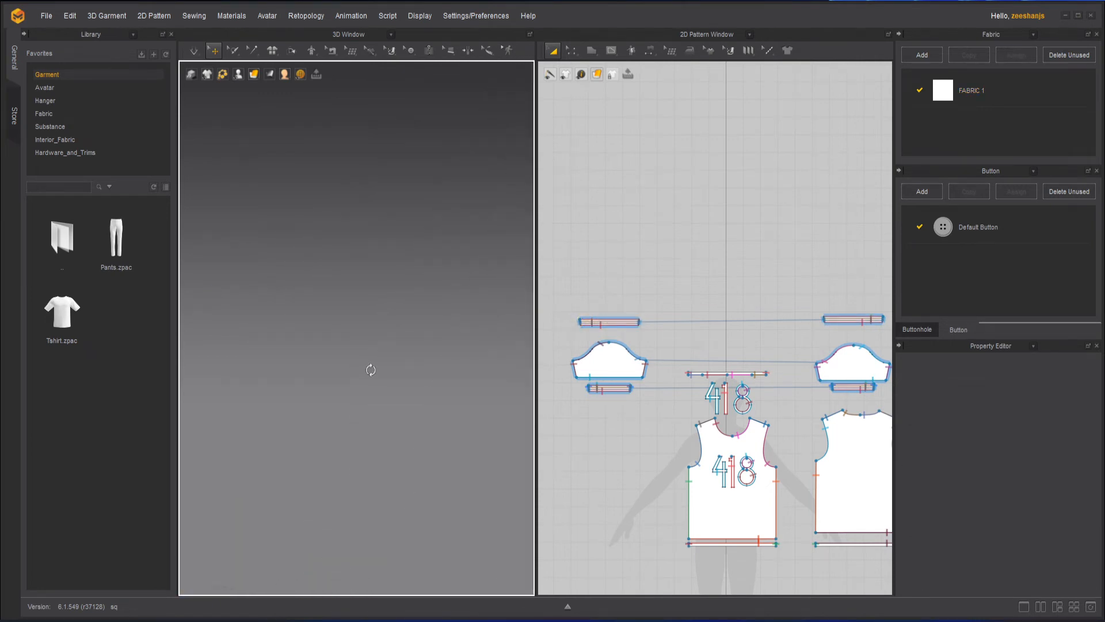
scroll(370, 368, down, 5)
scroll(373, 369, down, 2)
right_drag(401, 375, 137, 392)
scroll(411, 370, up, 1)
scroll(429, 387, up, 3)
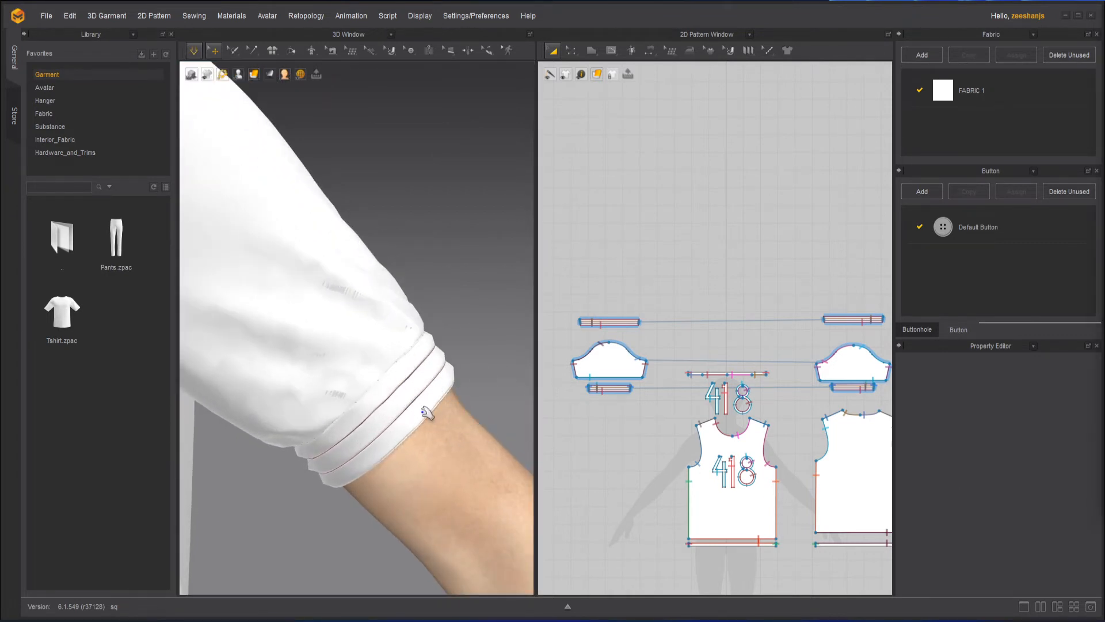
- Narrow the linked lower cuff pattern slightly on both sides while keeping its height
scroll(710, 430, up, 6)
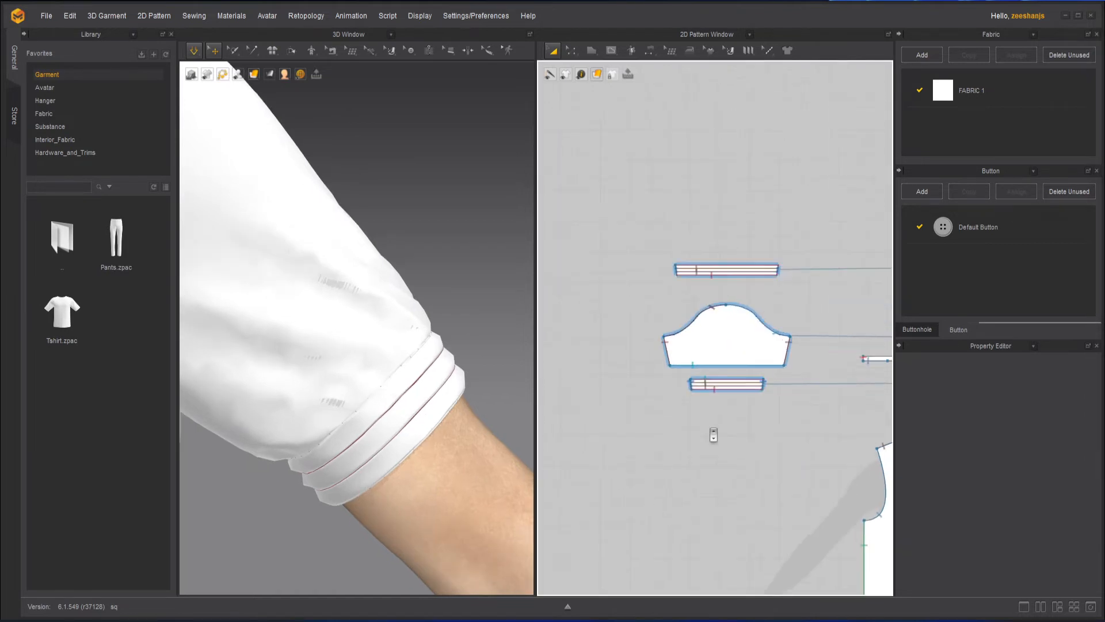
click(747, 337)
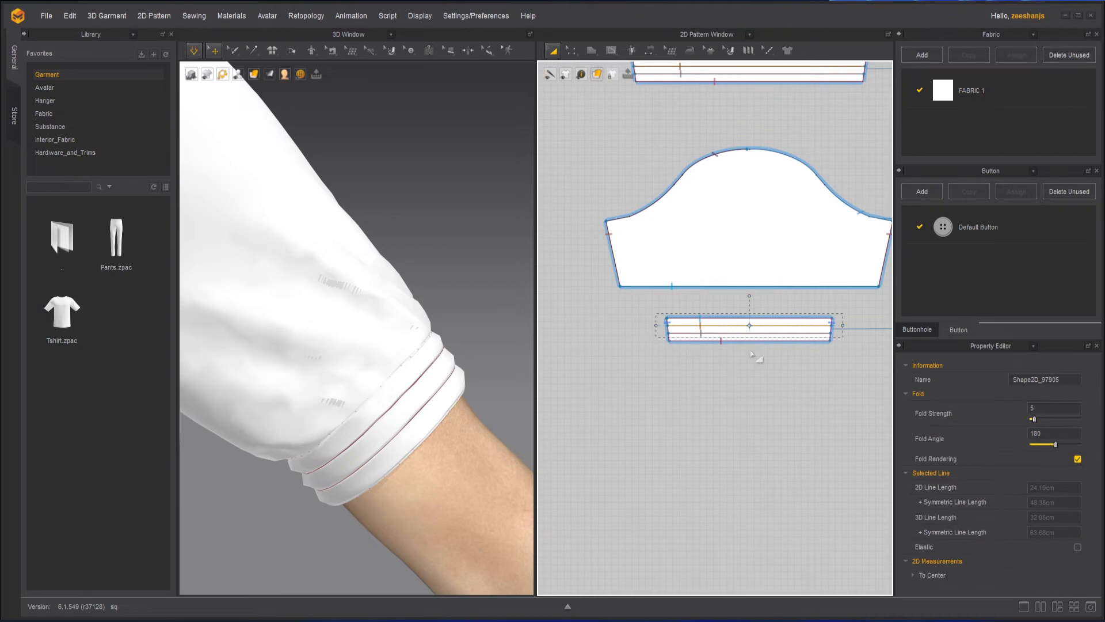
click(758, 345)
click(755, 338)
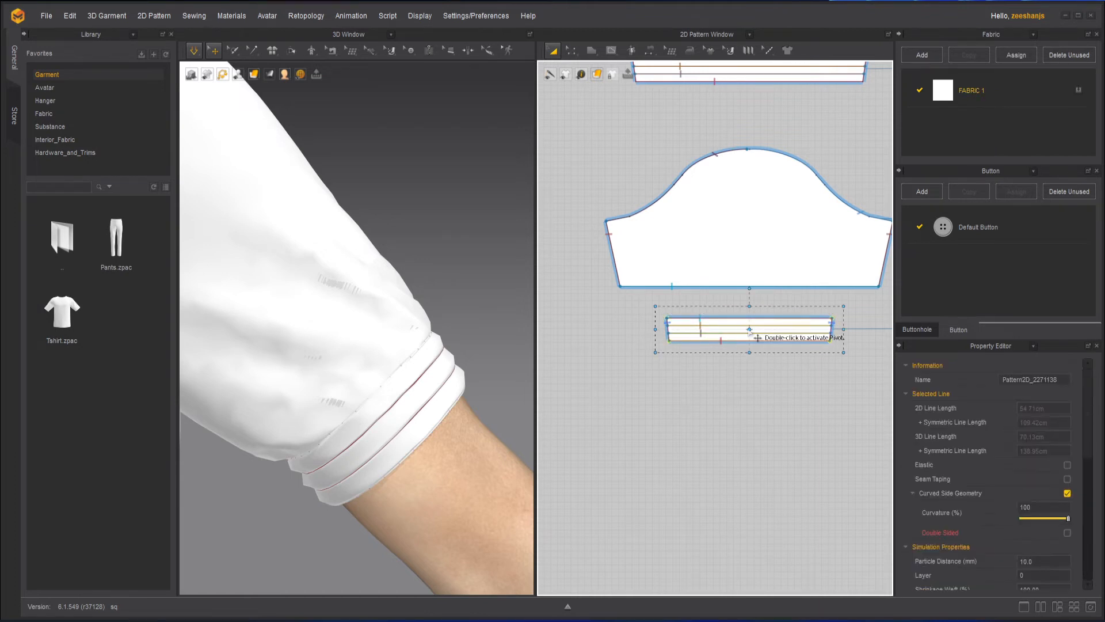
drag(845, 328, 820, 330)
click(561, 340)
- Simulate the garment with the narrowed cuff pattern and tug the cuff in view outward to settle it
click(194, 50)
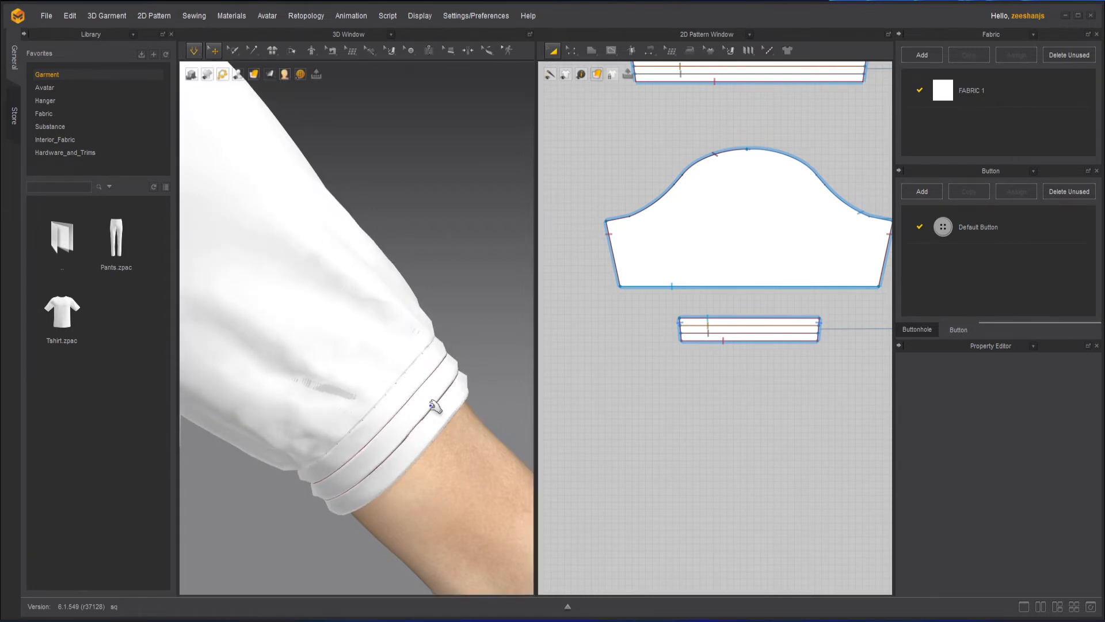
drag(330, 488, 254, 535)
click(482, 336)
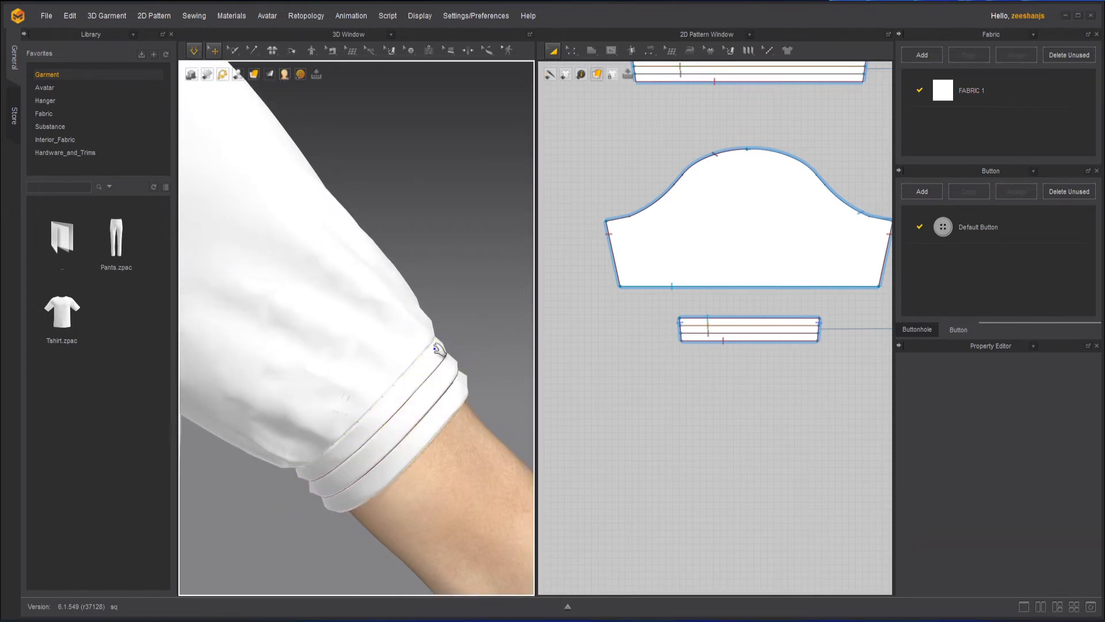
scroll(440, 352, down, 6)
key(space)
- Run the simulation again and tug the cuff on the opposite sleeve until it settles
middle_drag(299, 375, 673, 440)
scroll(288, 382, down, 4)
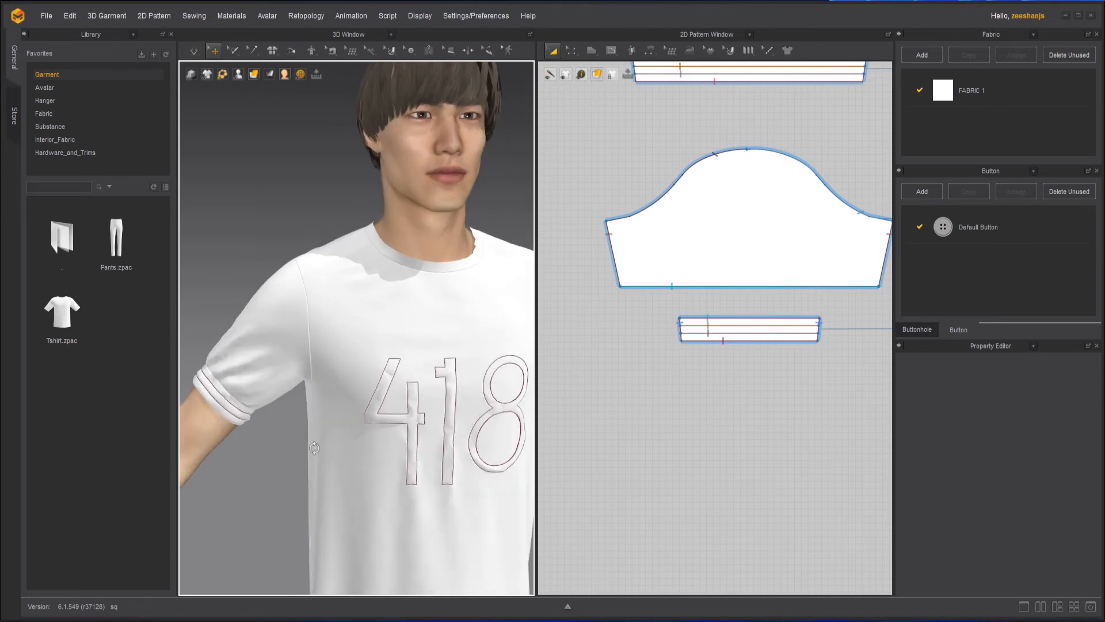
middle_drag(296, 449, 356, 388)
scroll(355, 388, up, 2)
key(space)
scroll(239, 293, up, 3)
mouse_move(206, 344)
mouse_down()
mouse_move(185, 322)
mouse_move(193, 342)
mouse_move(215, 340)
mouse_up()
click(302, 443)
scroll(322, 384, down, 5)
key(space)
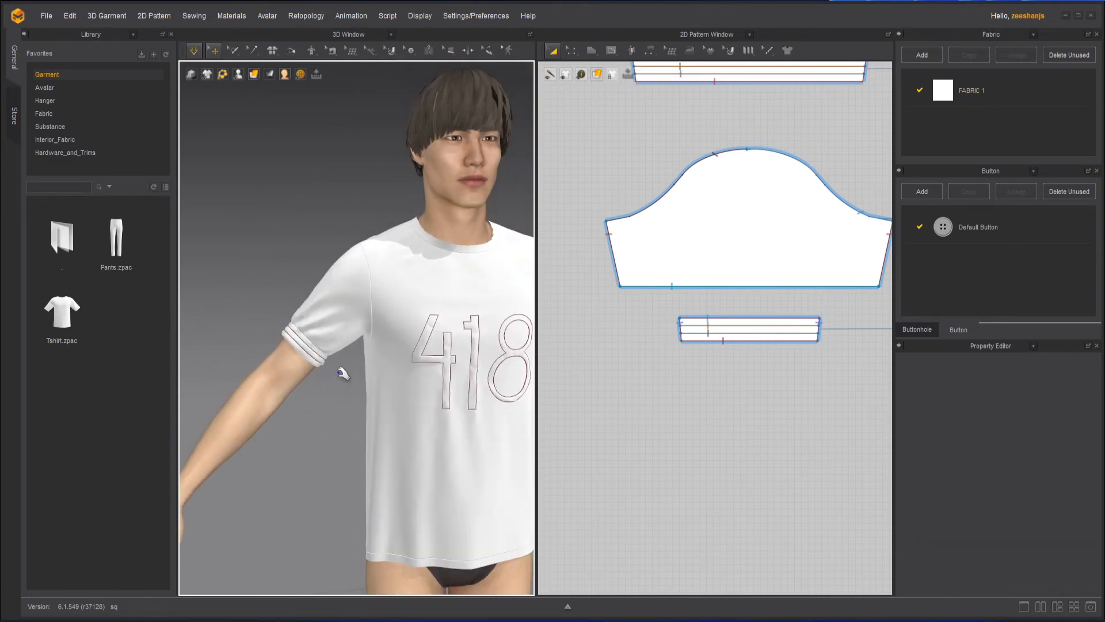
- Turn off Show 2D Sewing to hide the seam lines around the neckband and number patterns
right_drag(343, 372, 321, 353)
middle_drag(407, 353, 320, 345)
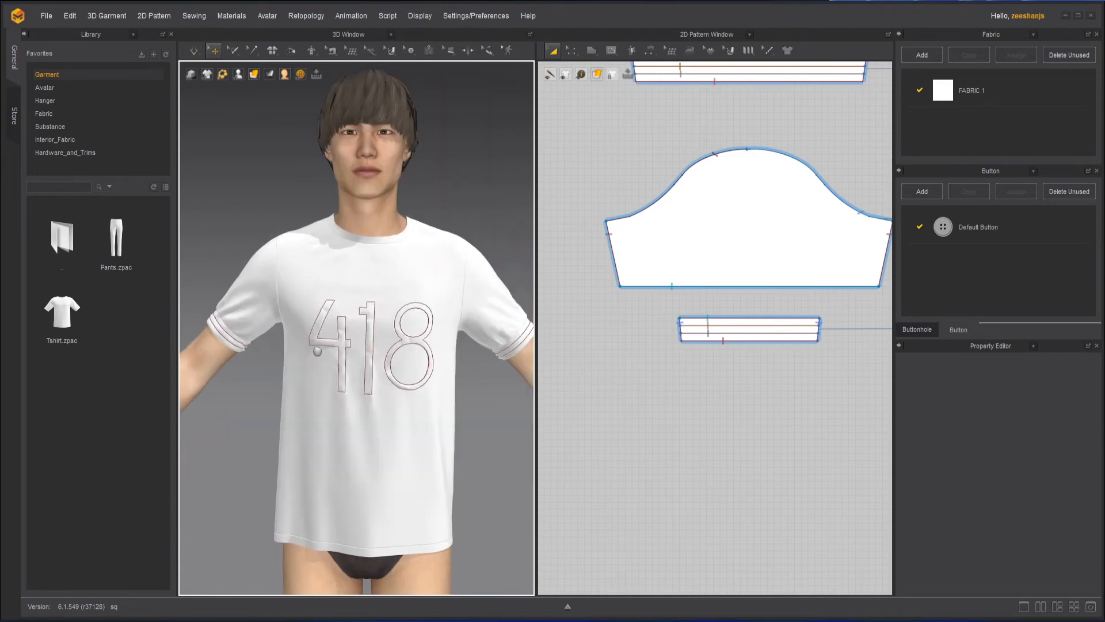
scroll(604, 273, down, 6)
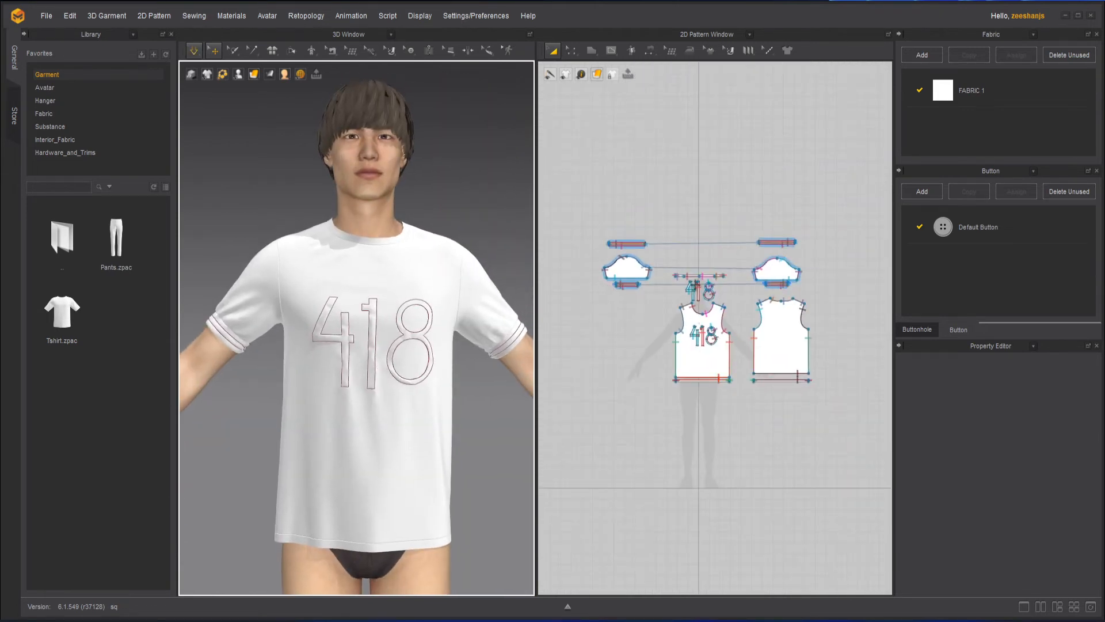
scroll(700, 287, up, 8)
click(556, 53)
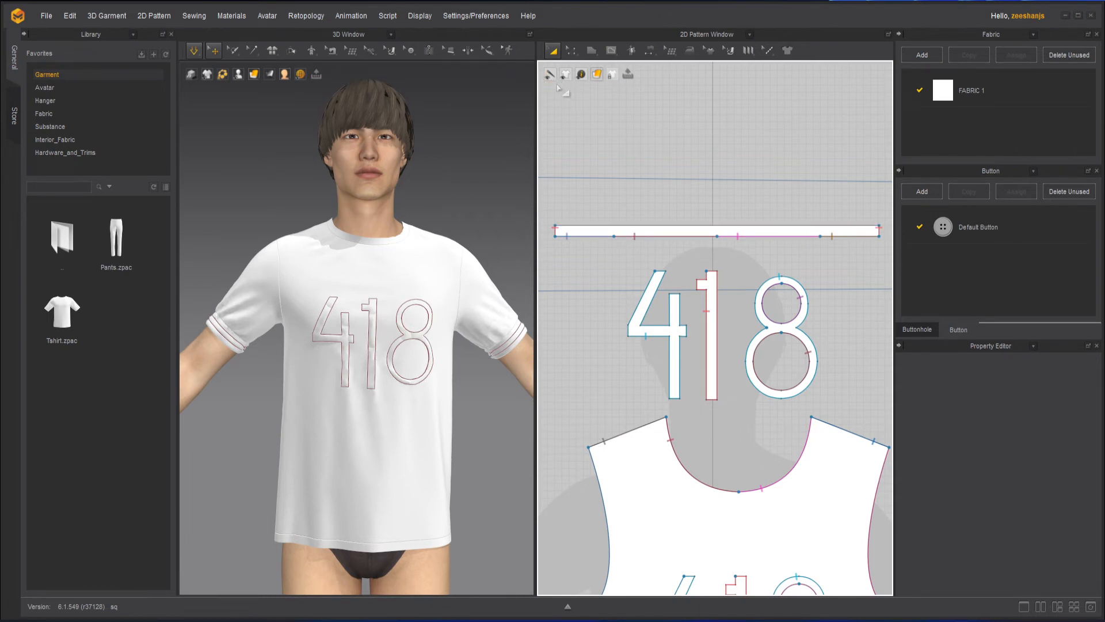
mouse_move(550, 74)
click(557, 91)
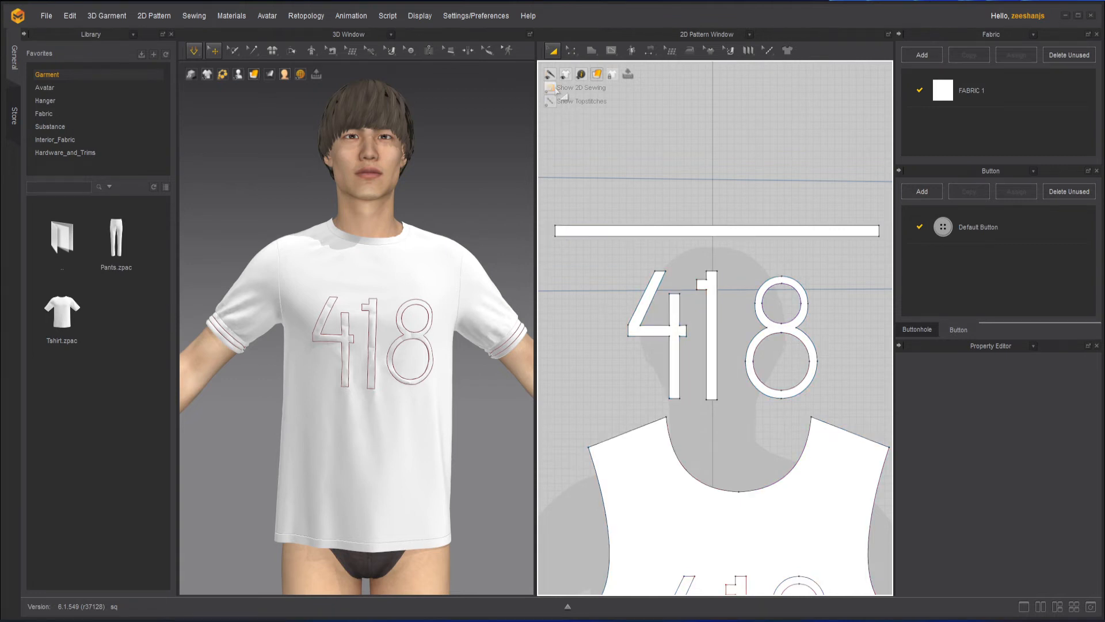
- Create a Layer Clone (Over) of the neckband pattern and place it just above the original
click(711, 232)
scroll(712, 233, up, 1)
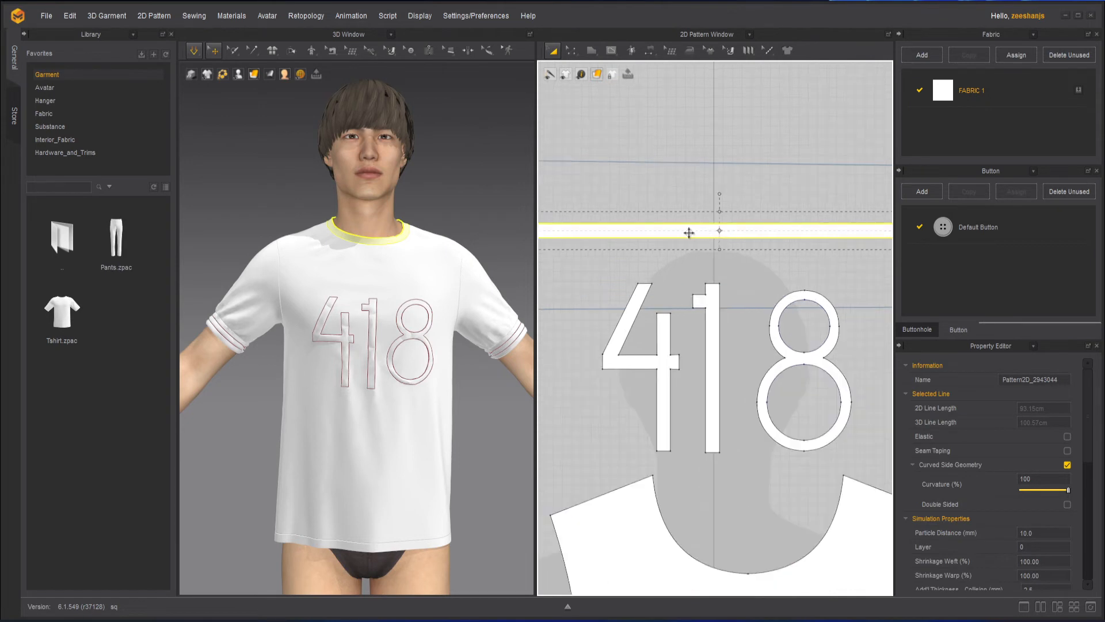
right_click(689, 233)
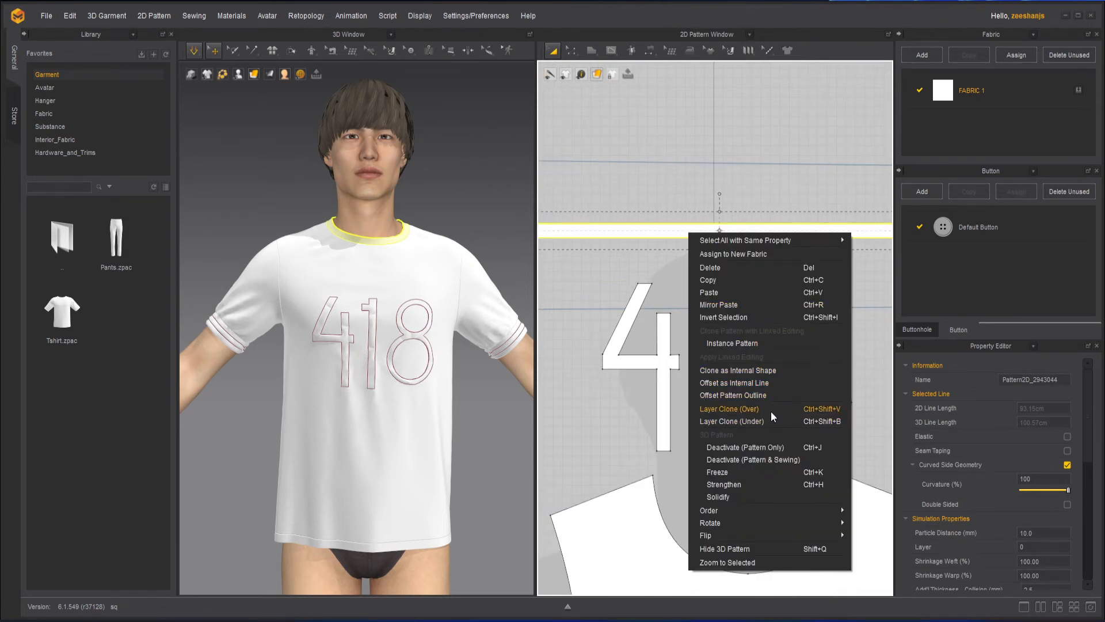
click(730, 409)
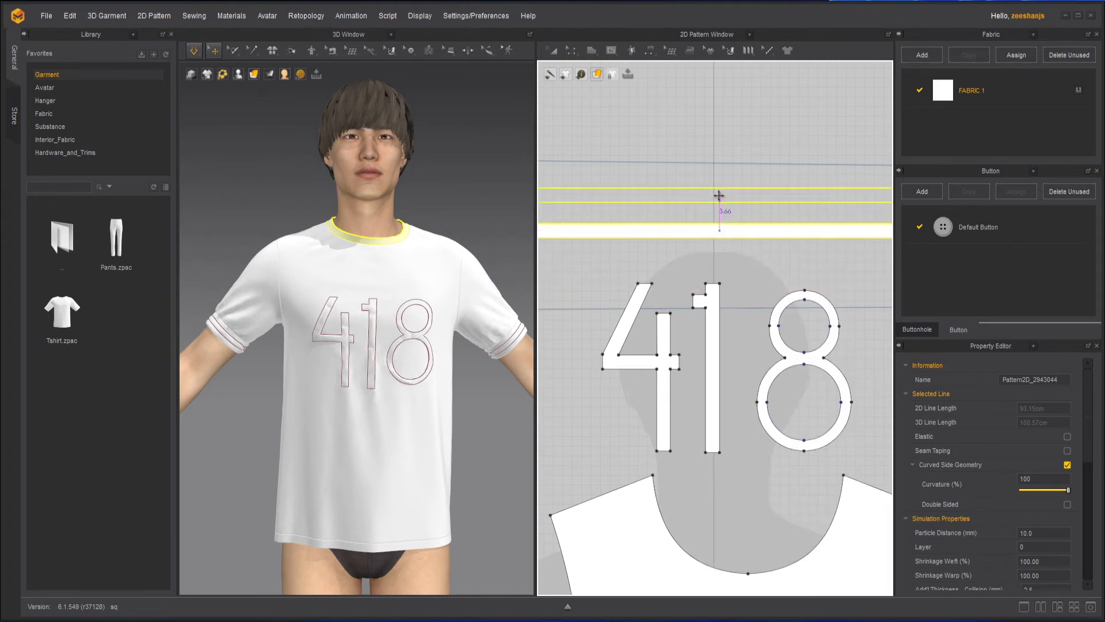
scroll(740, 233, down, 3)
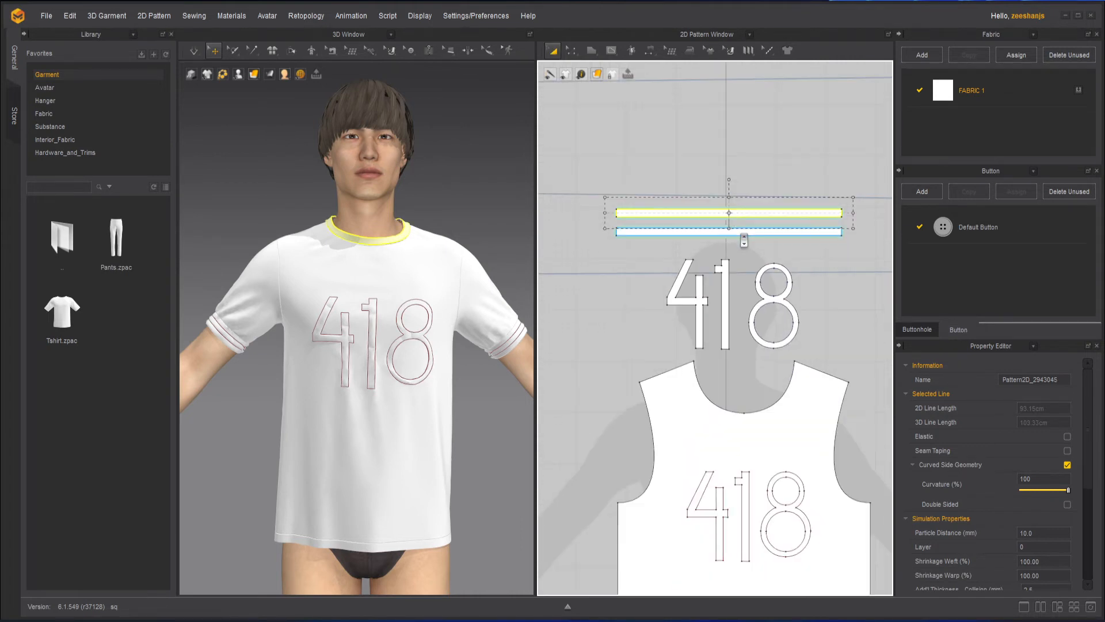
- Select the two neckband patterns together and remove their linked editing
click(733, 234)
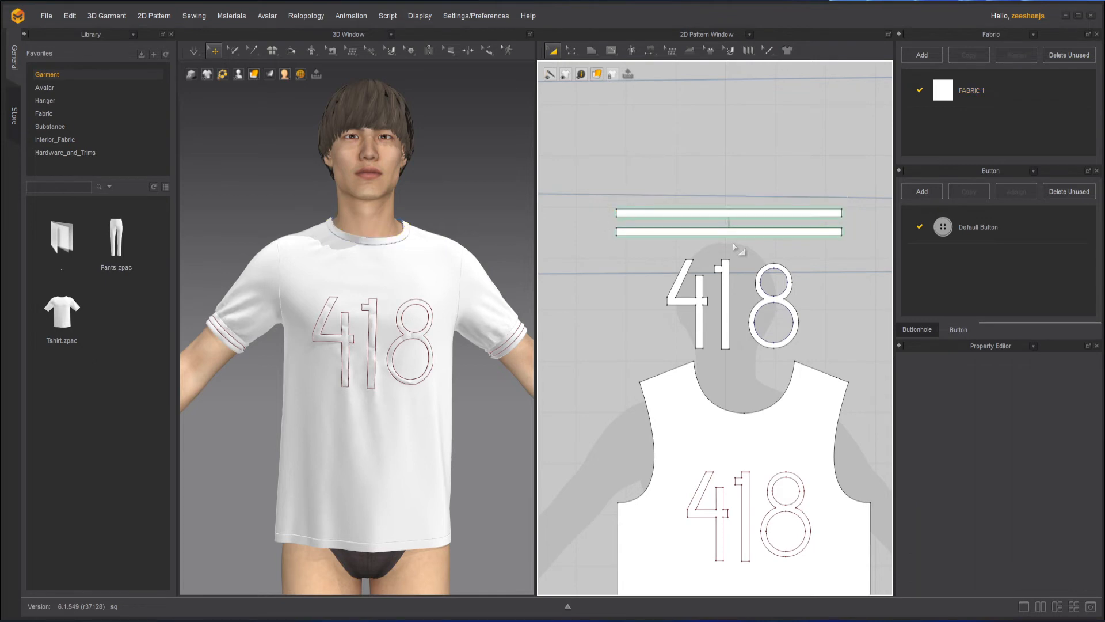
shift+click(726, 214)
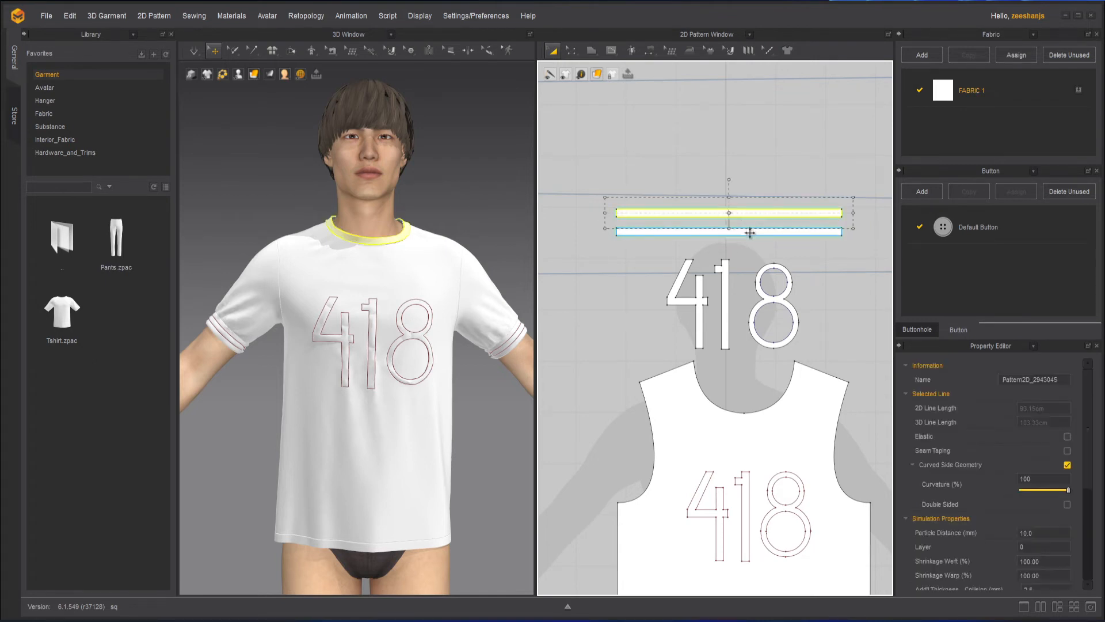
right_click(750, 233)
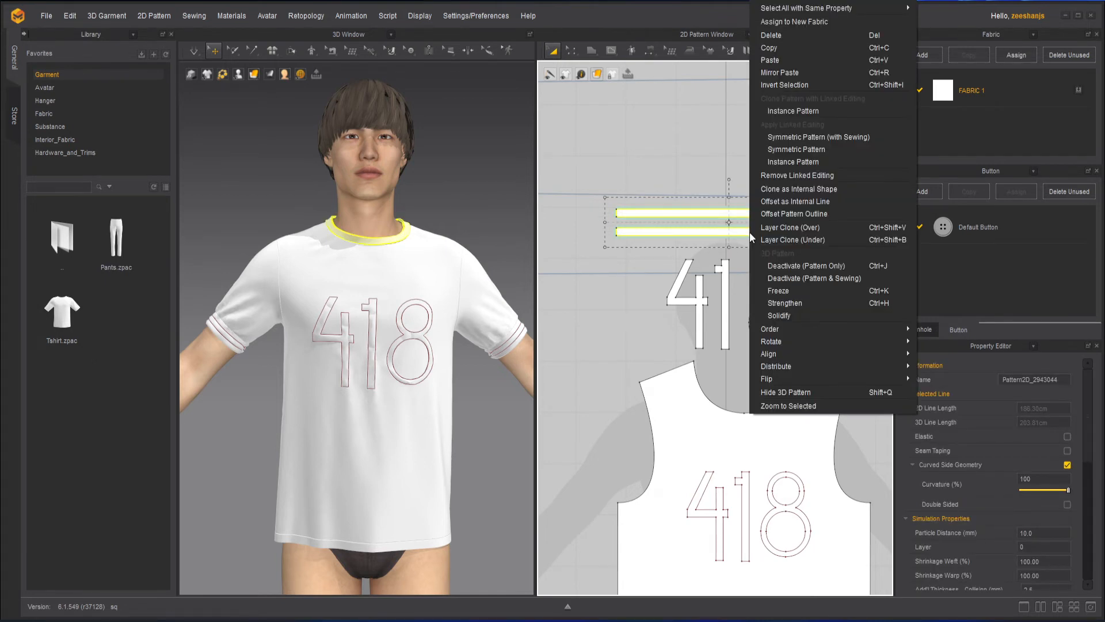
click(813, 176)
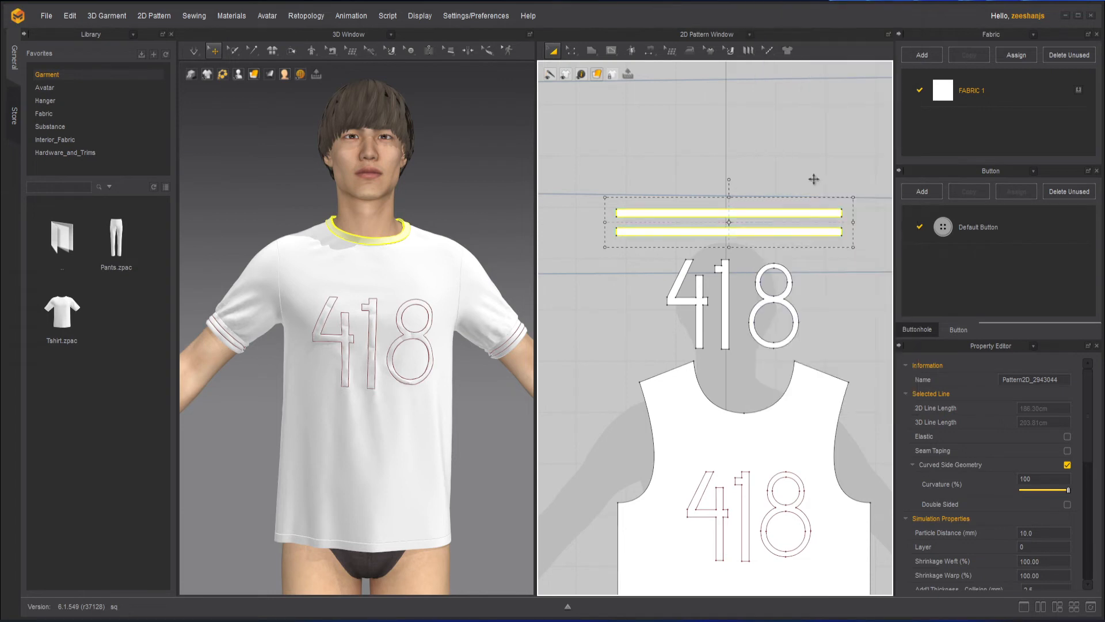
- Shorten the lower neckband pattern symmetrically from both ends to about two thirds of the upper one's length
click(740, 259)
click(737, 232)
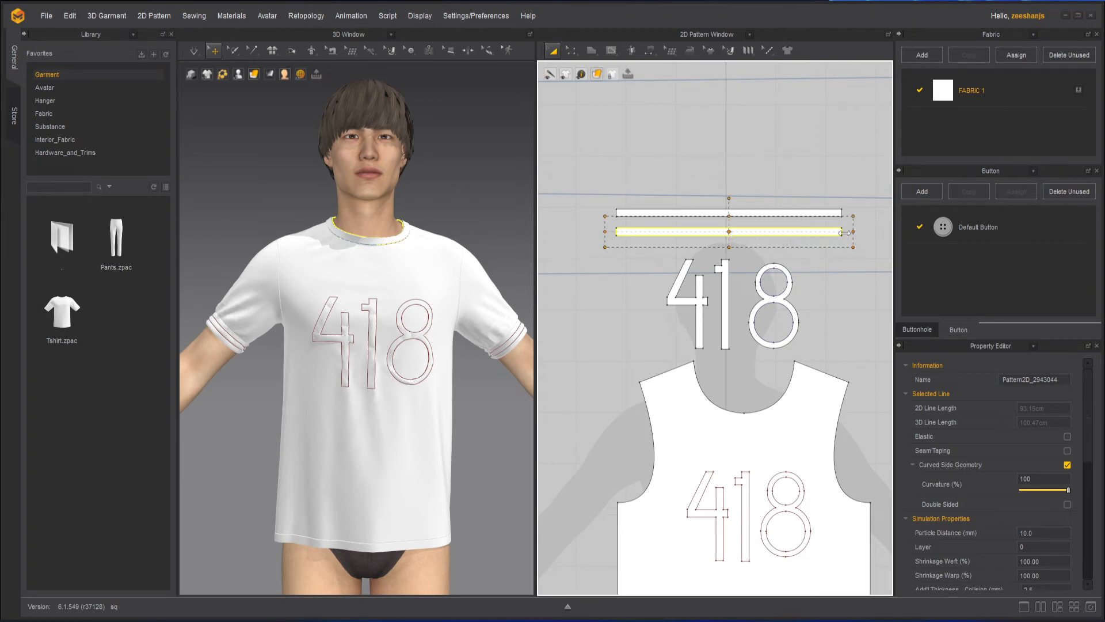
drag(774, 235, 774, 234)
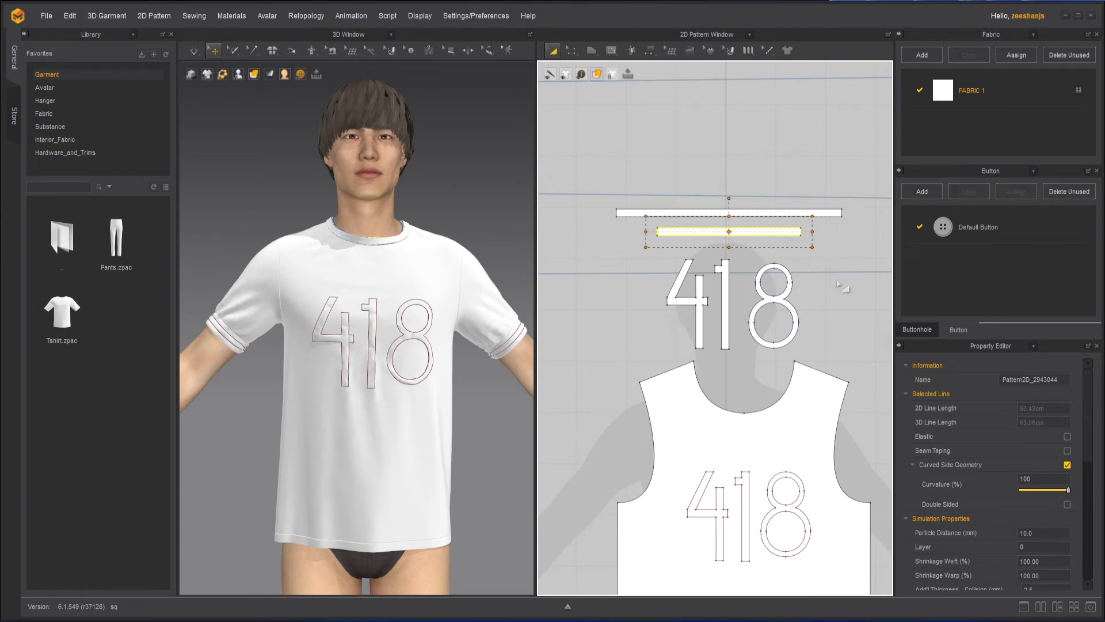
click(823, 253)
- Simulate the T-shirt with the shortened neckband and check how the collar sits around the neck
click(195, 50)
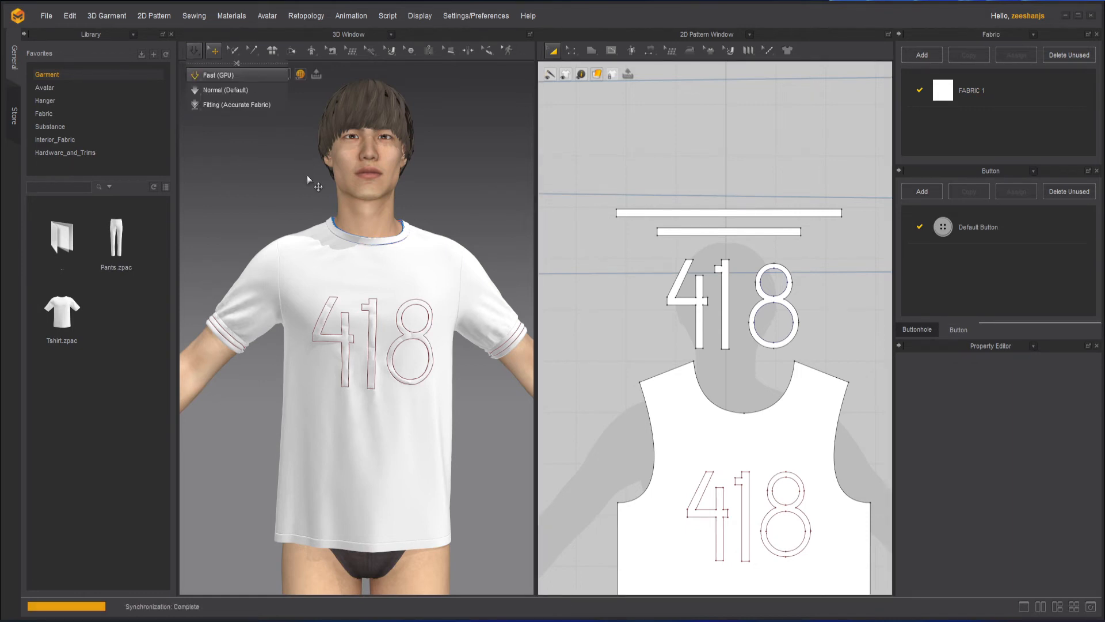
key(space)
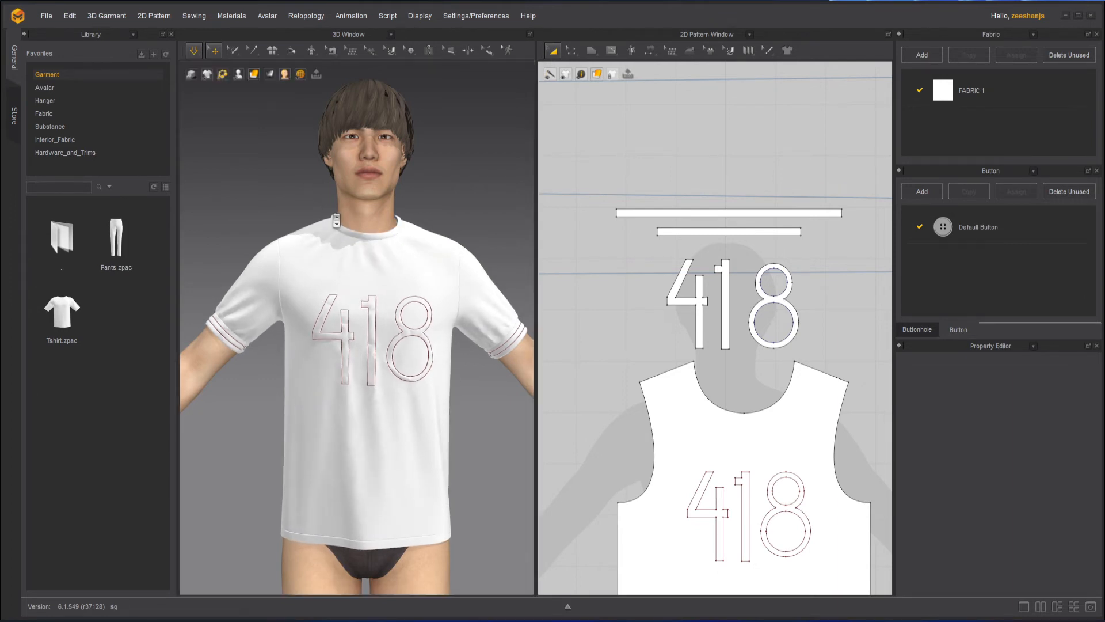
key(space)
scroll(336, 220, up, 10)
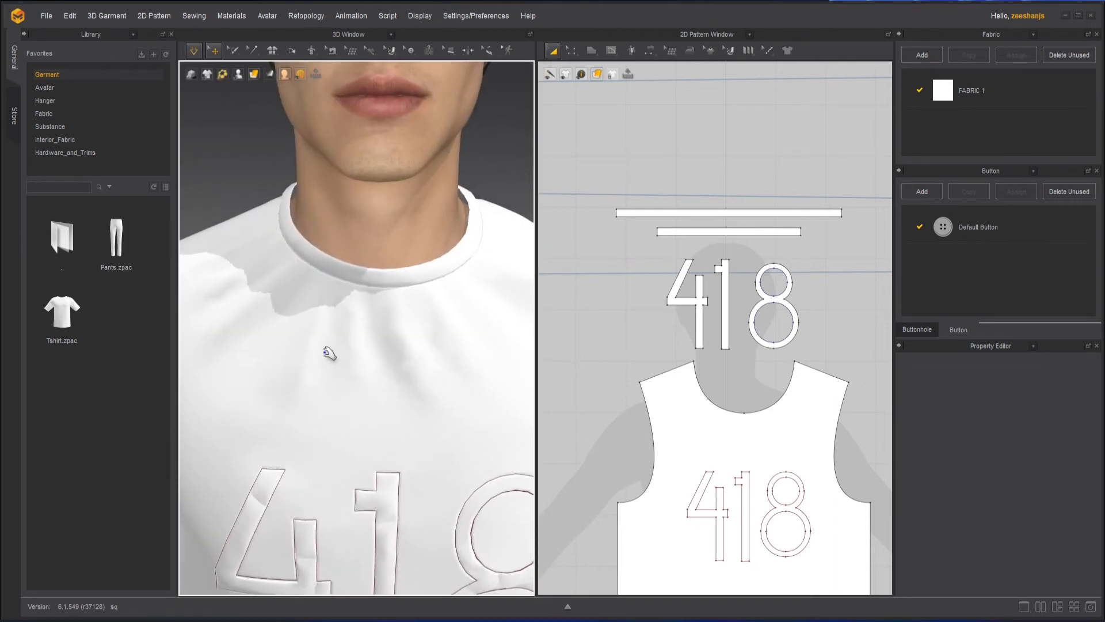
mouse_move(329, 353)
right_down()
mouse_move(528, 358)
mouse_move(311, 344)
mouse_move(329, 342)
right_up()
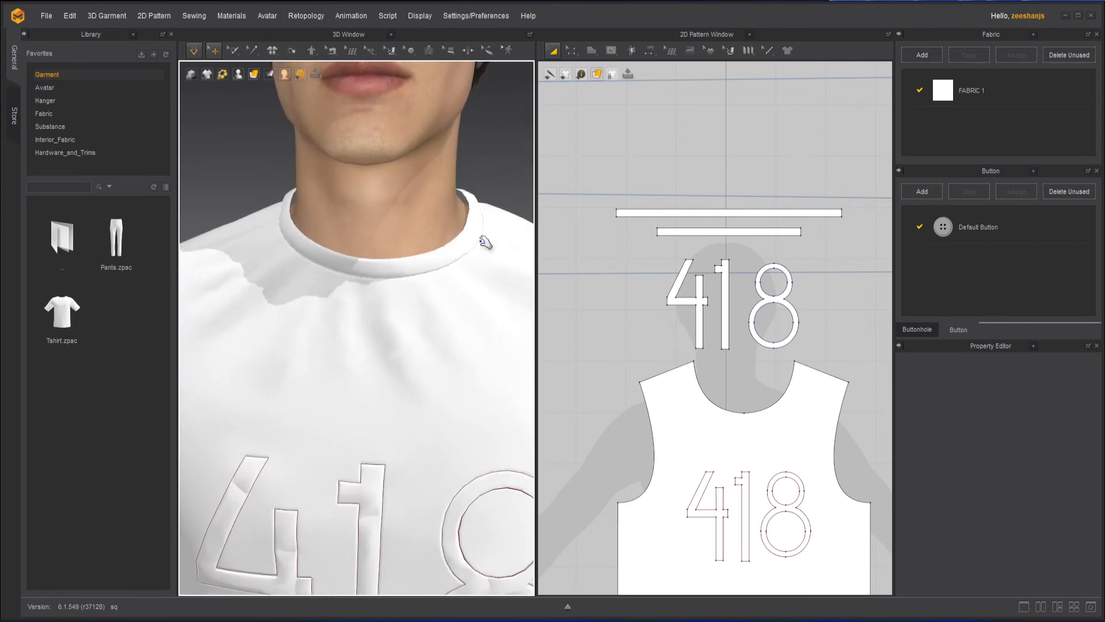
scroll(485, 243, down, 10)
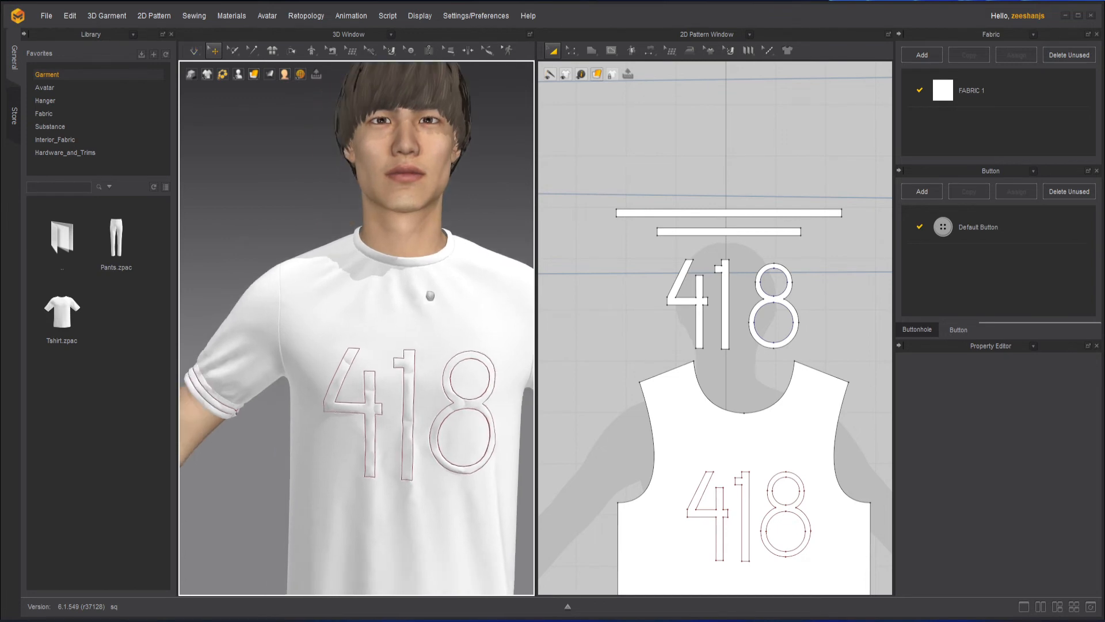
- Run the simulation again and check how the neckband, sleeve cuffs and body of the T-shirt settle
key(space)
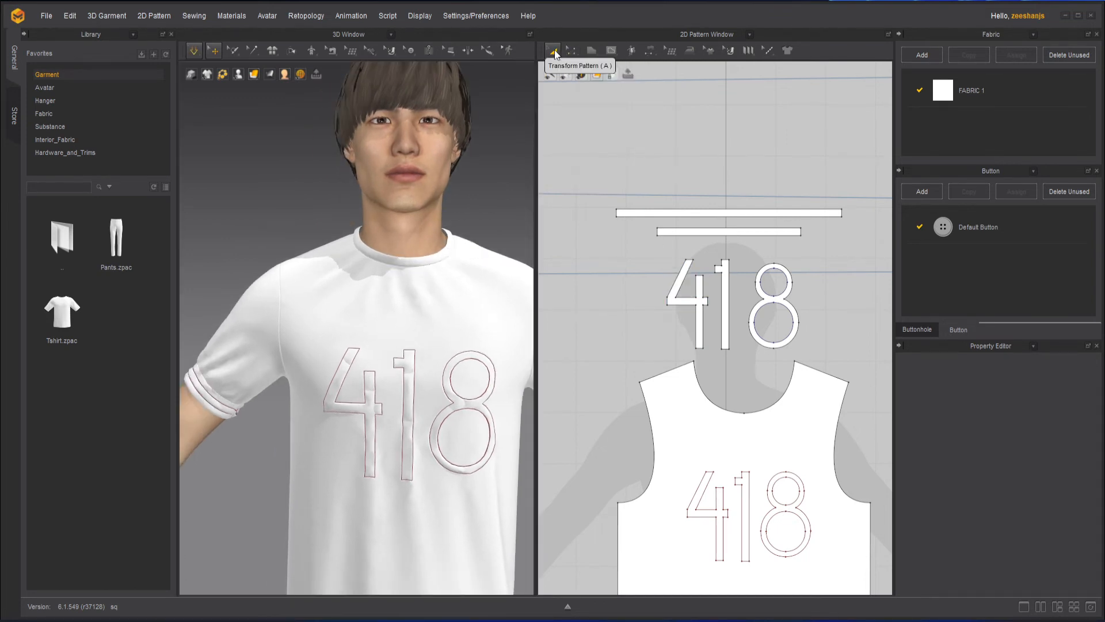
scroll(283, 381, down, 4)
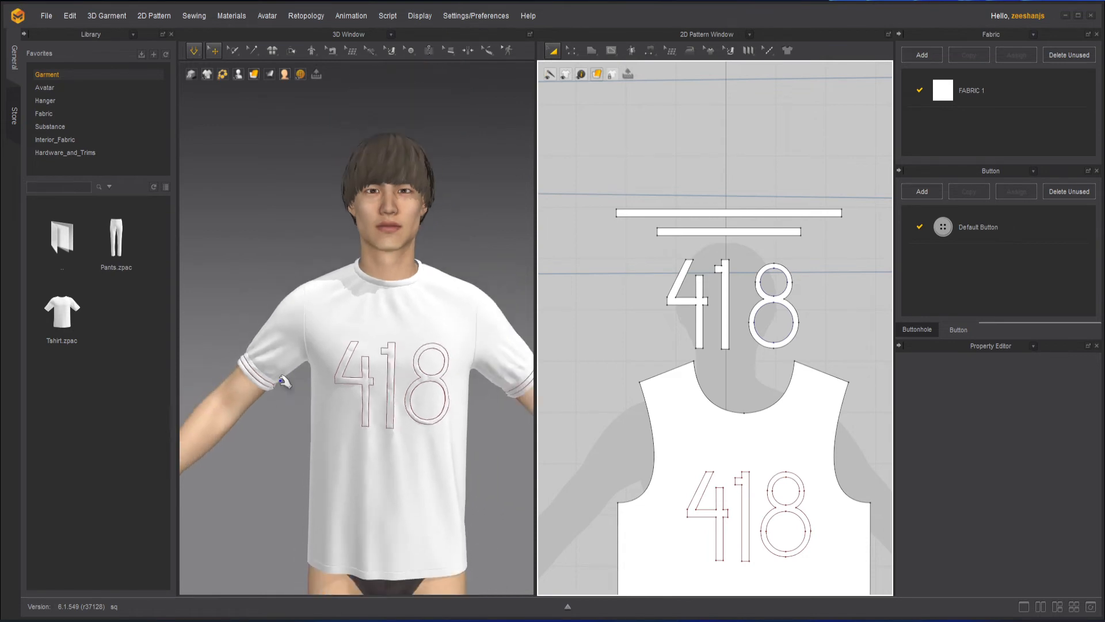
scroll(283, 381, down, 2)
key(space)
key(space)
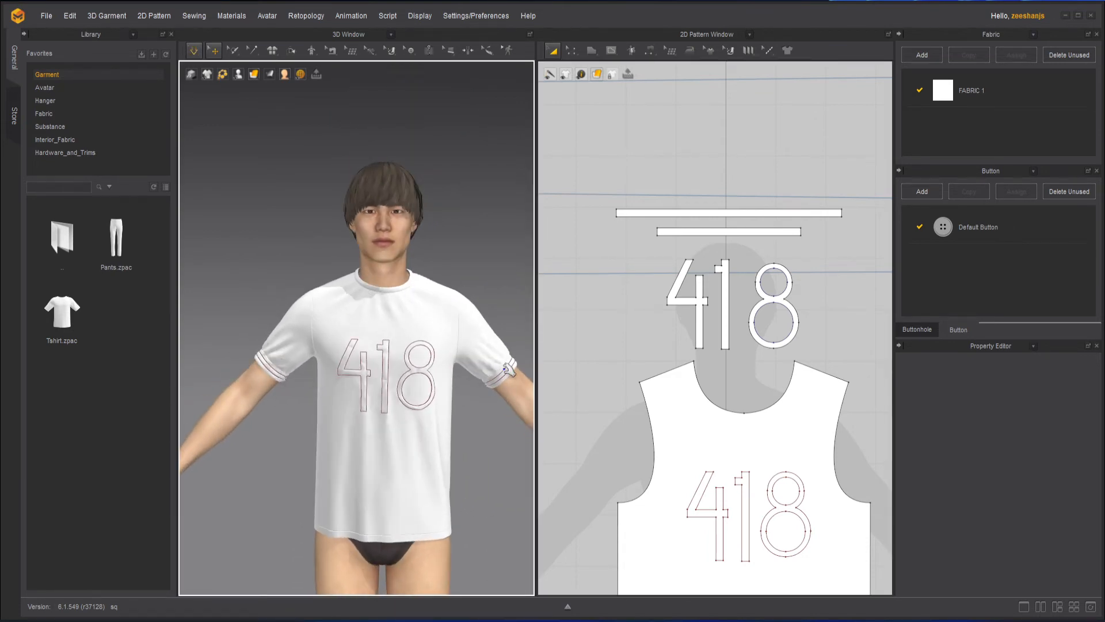
key(space)
right_drag(363, 403, 437, 402)
key(space)
middle_drag(441, 403, 390, 403)
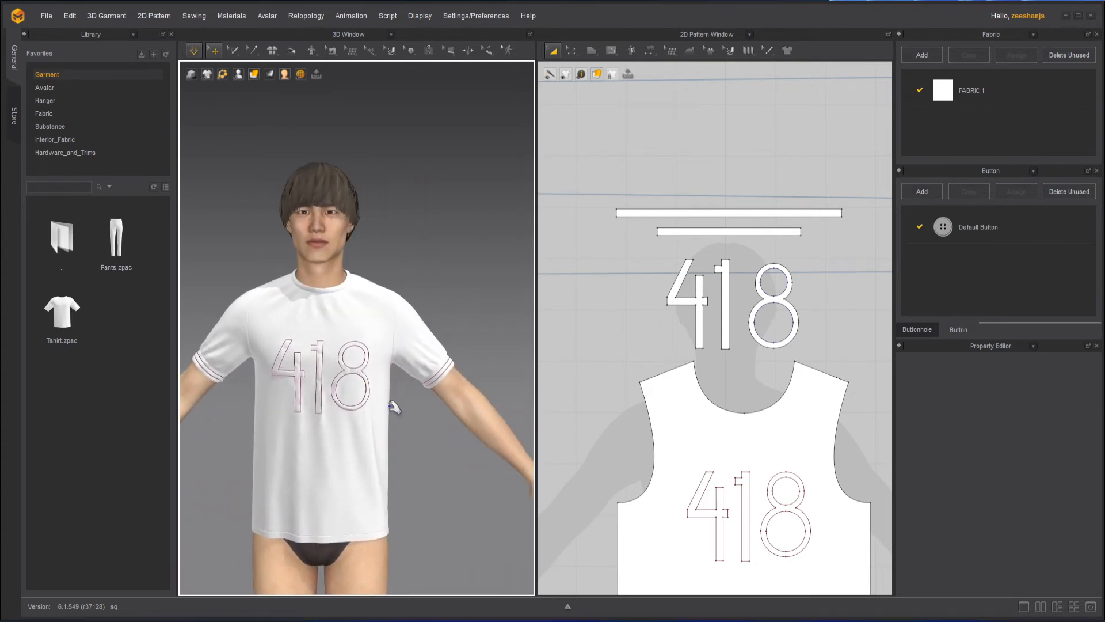
- Widen the lower neckband pattern symmetrically until it is slightly longer than the upper one
scroll(735, 254, up, 3)
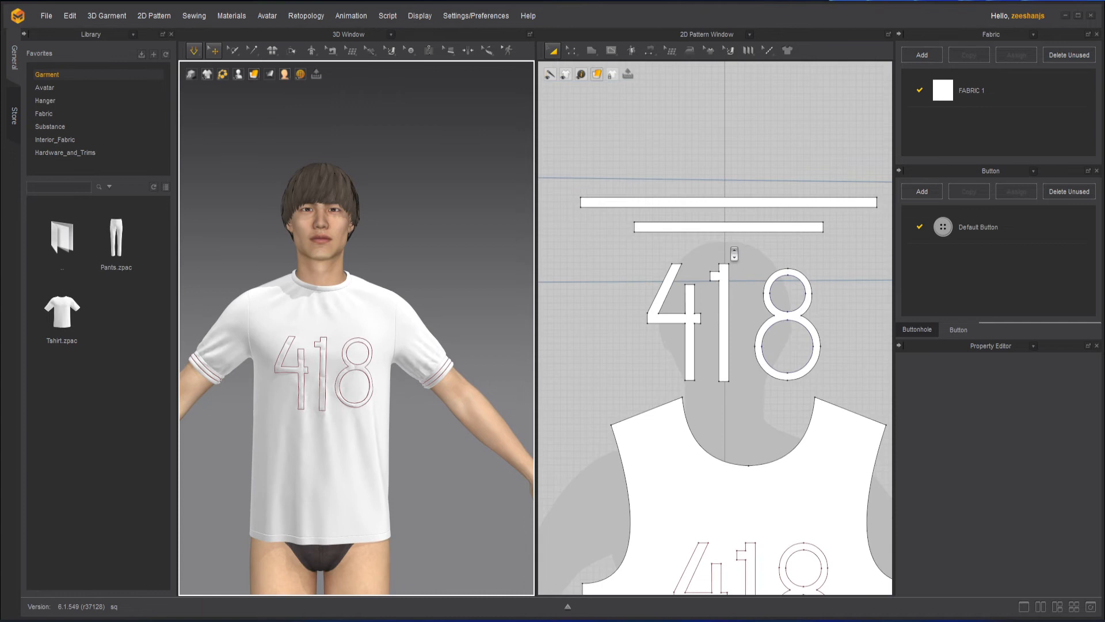
click(718, 227)
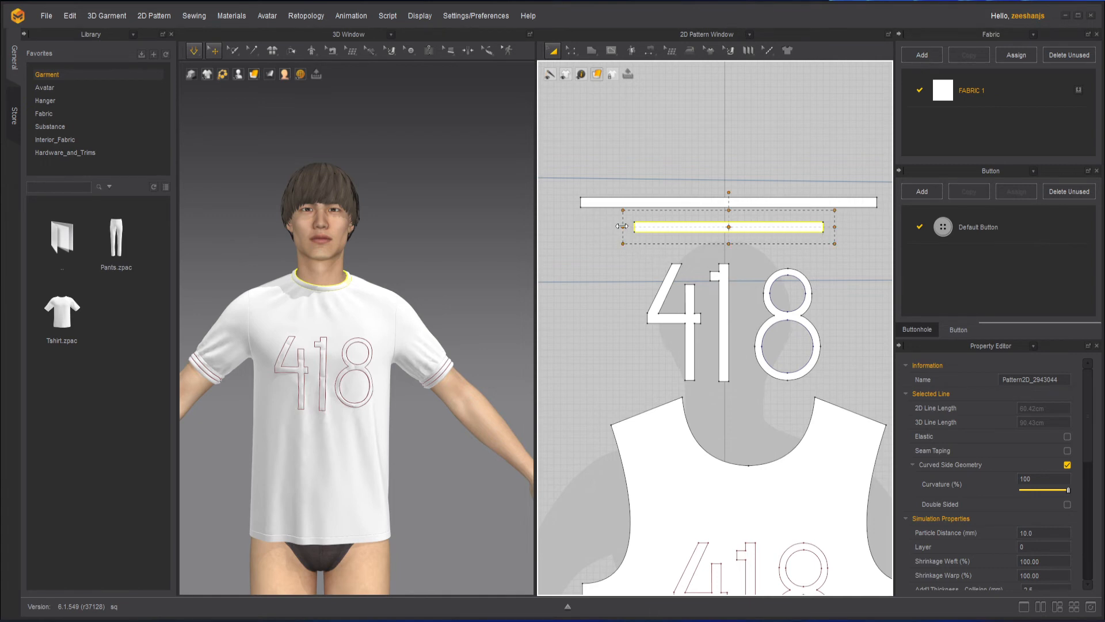
drag(621, 227, 512, 231)
drag(508, 230, 509, 230)
click(624, 292)
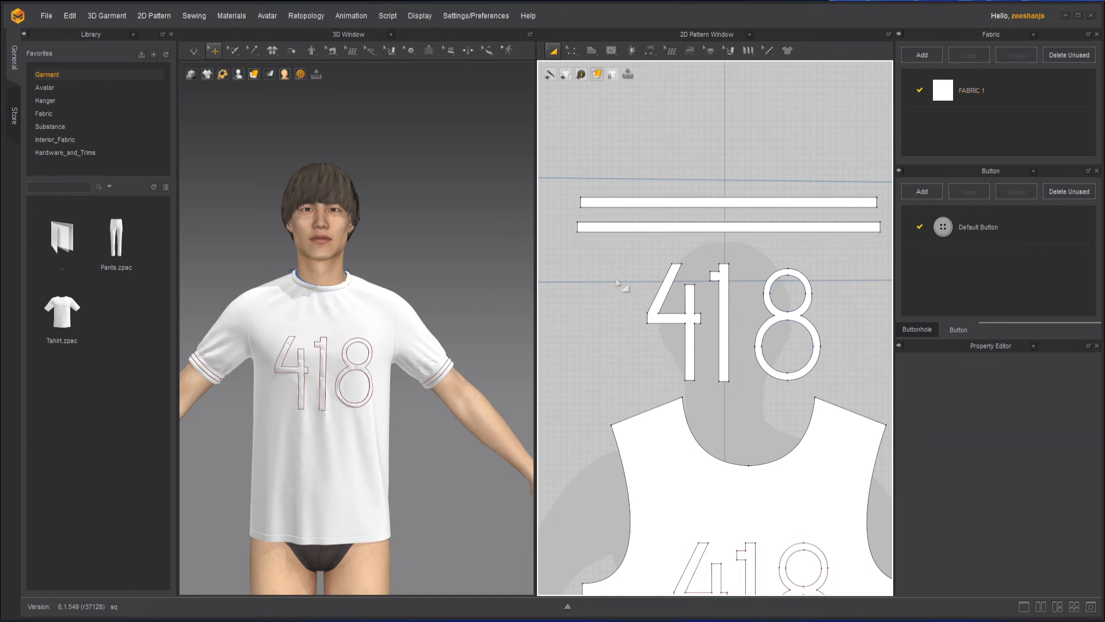
- Simulate the garment with the widened neckband and tug the T-shirt's hem until the body settles
click(193, 51)
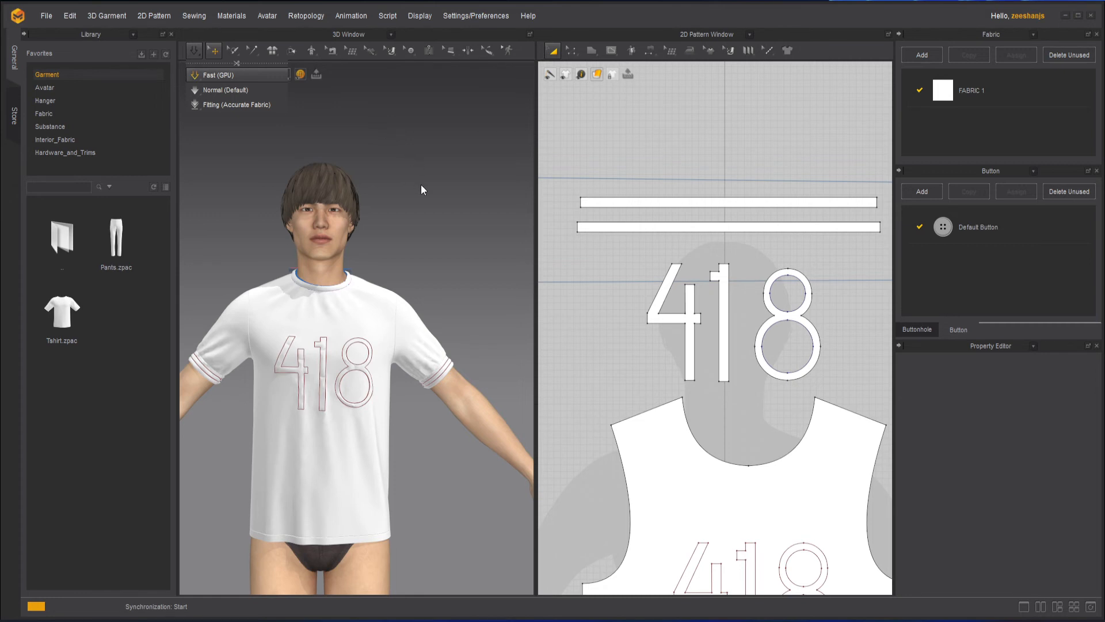
key(space)
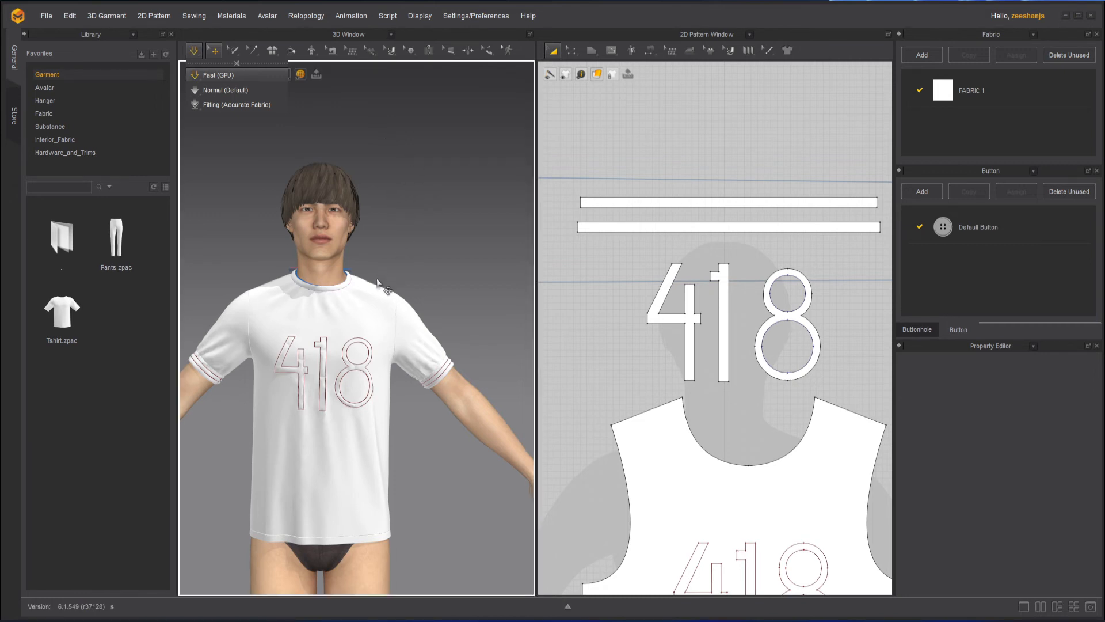
click(249, 533)
click(415, 534)
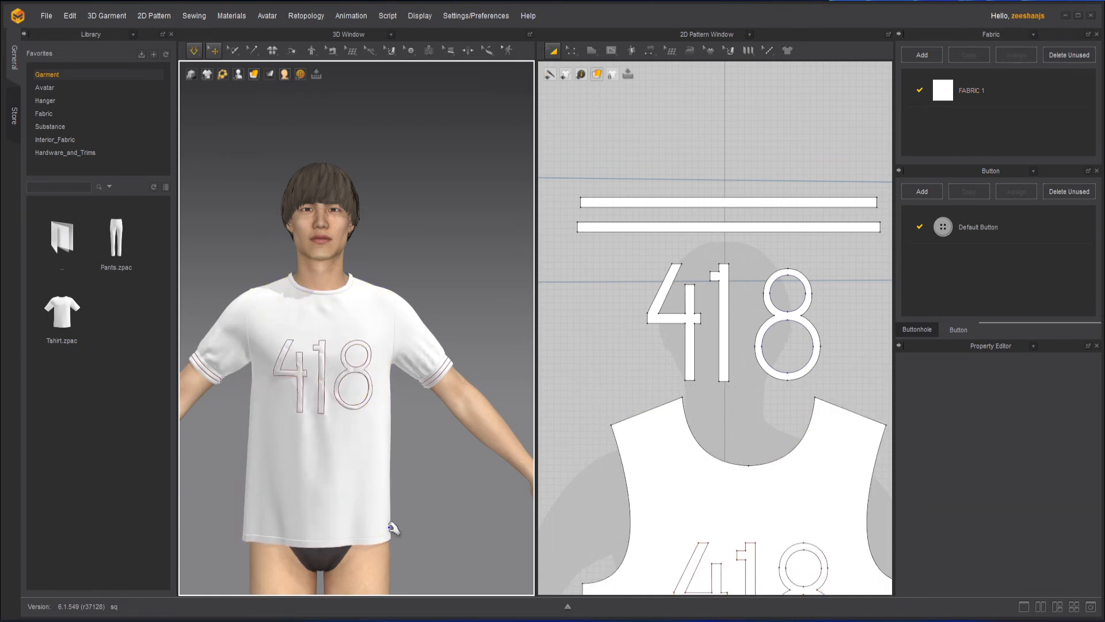
drag(389, 528, 432, 471)
click(432, 470)
scroll(256, 231, down, 1)
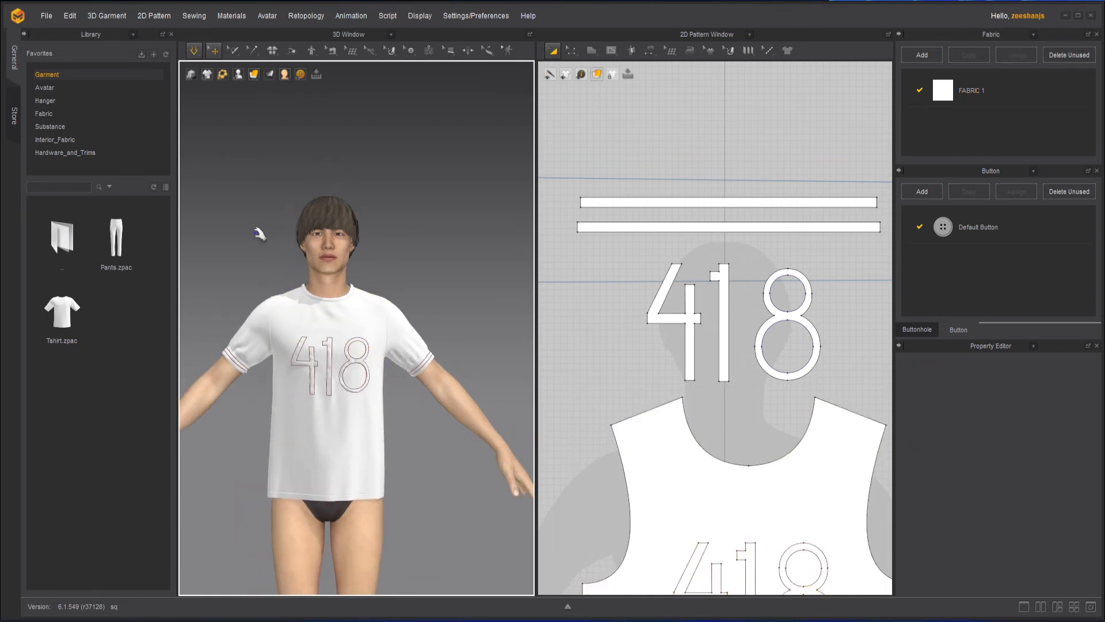
- Tug the neckband at the nape of the neck during simulation to even out its two layers
scroll(282, 247, up, 4)
right_drag(346, 341, 542, 422)
key(space)
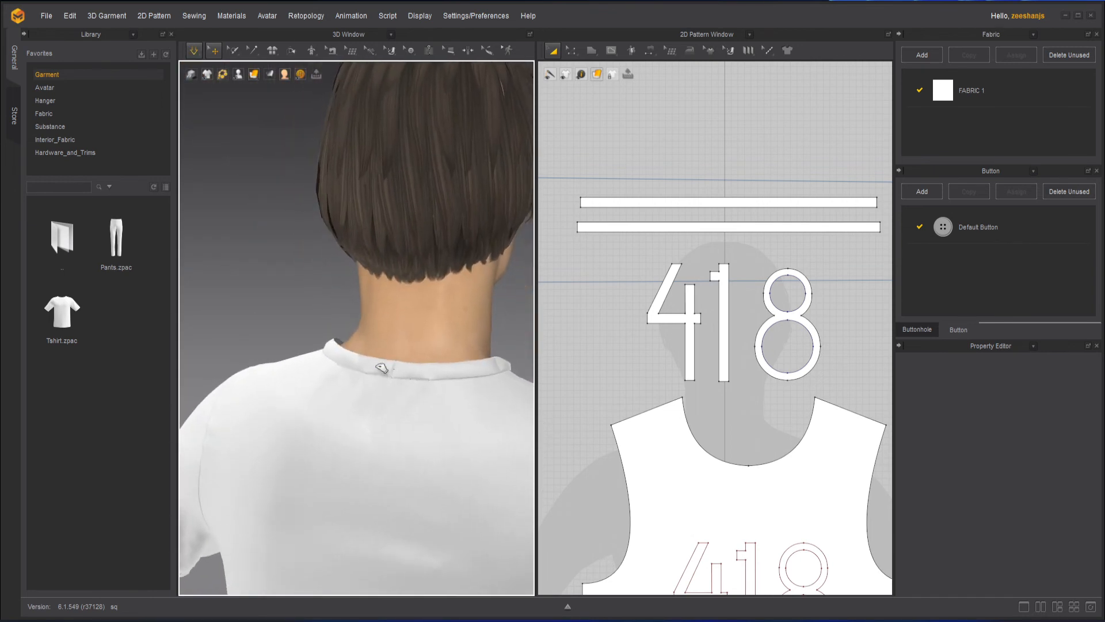
click(382, 368)
click(475, 363)
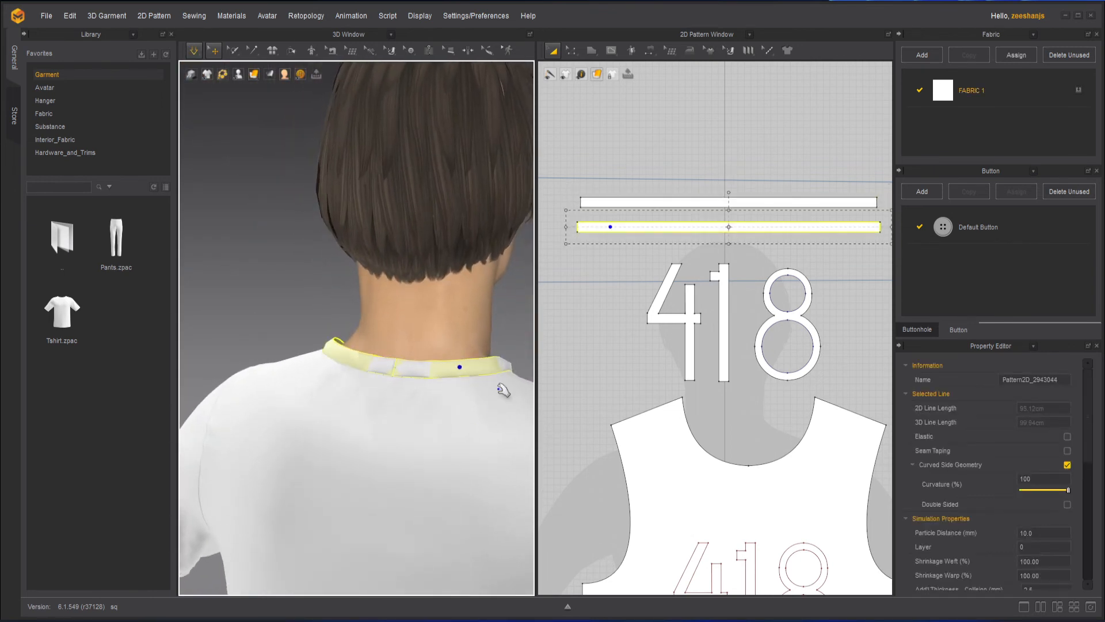
click(518, 333)
key(space)
- Tug the chest and the front of the neckband during simulation to smooth the front neckline
scroll(380, 406, down, 4)
right_drag(380, 406, 494, 424)
scroll(323, 385, up, 6)
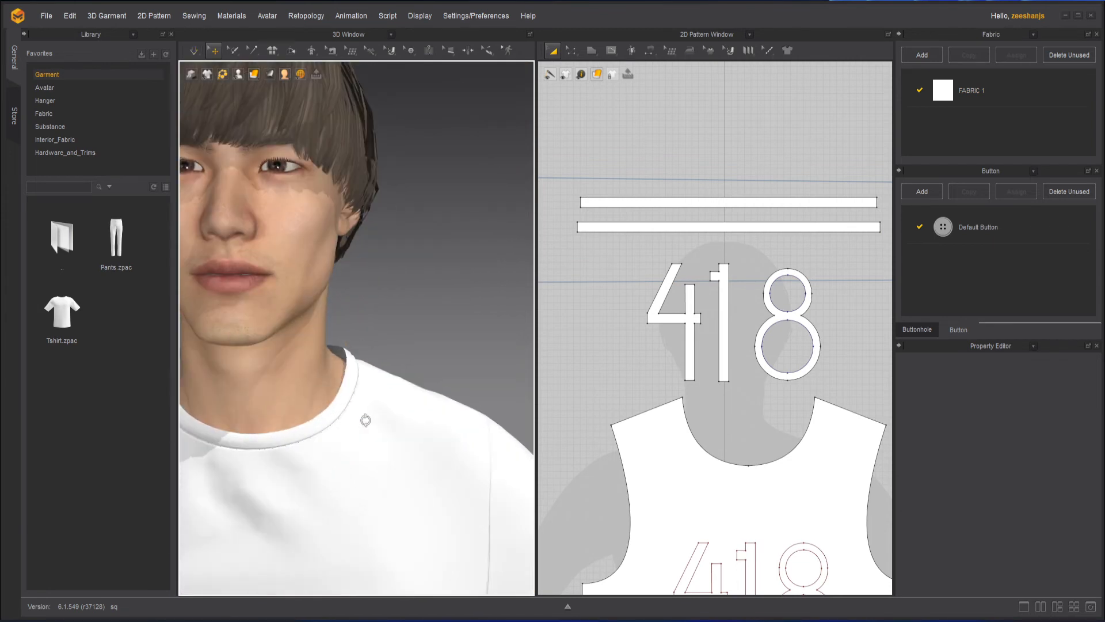
right_drag(365, 420, 451, 382)
click(344, 513)
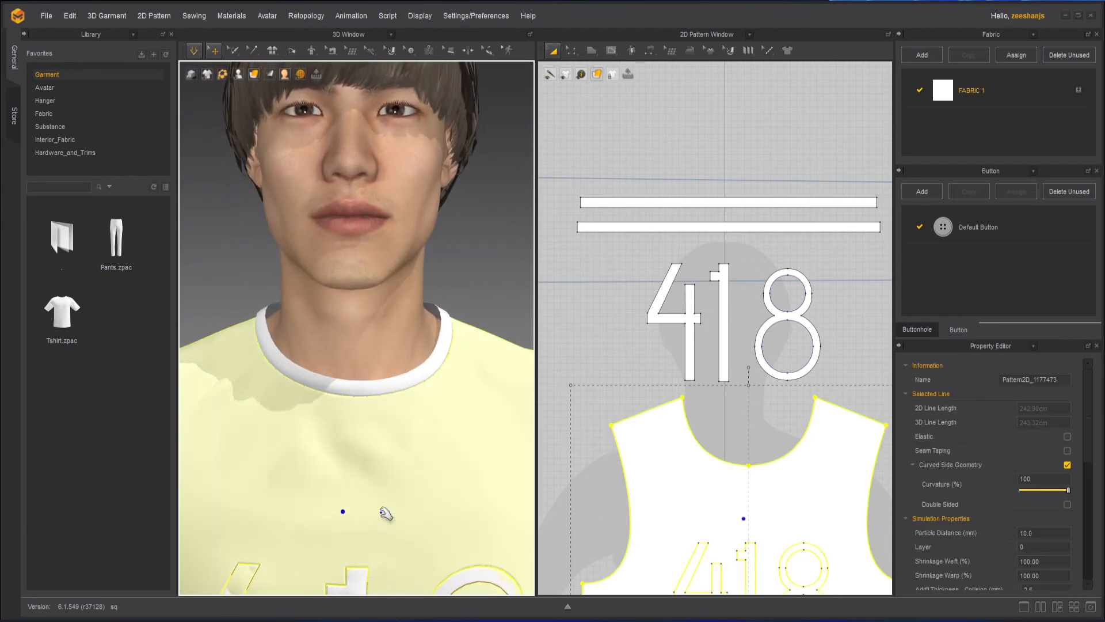
drag(352, 386, 393, 398)
click(483, 281)
click(487, 275)
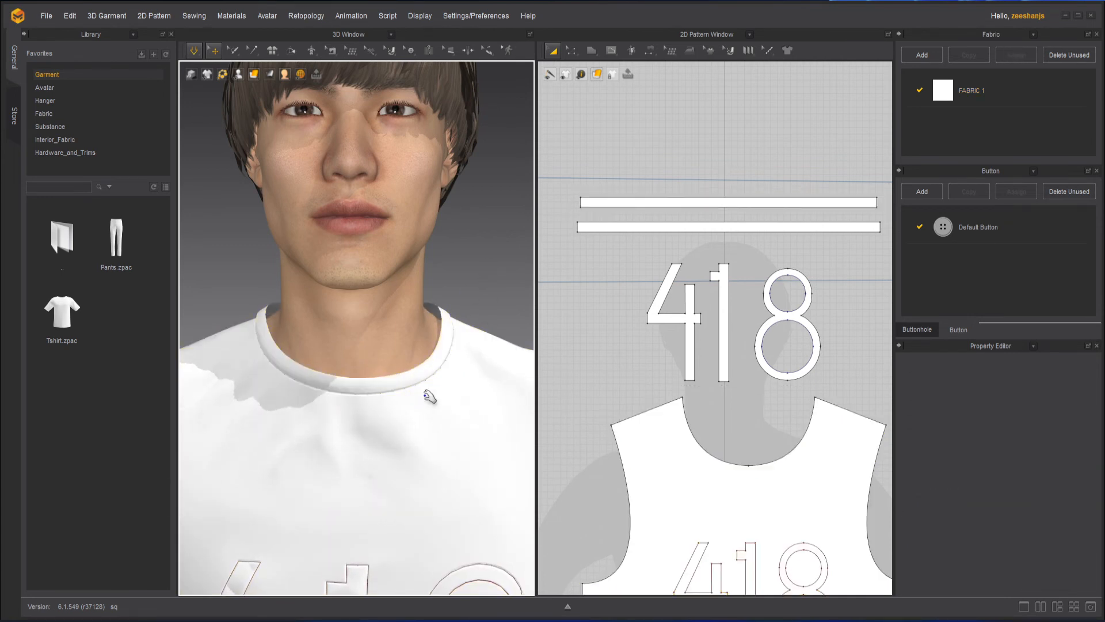
- Pull the overlapping neckband layers at the back of the neck while simulating to sort out their order
scroll(340, 397, down, 4)
right_drag(345, 397, 296, 443)
scroll(266, 432, up, 3)
click(263, 428)
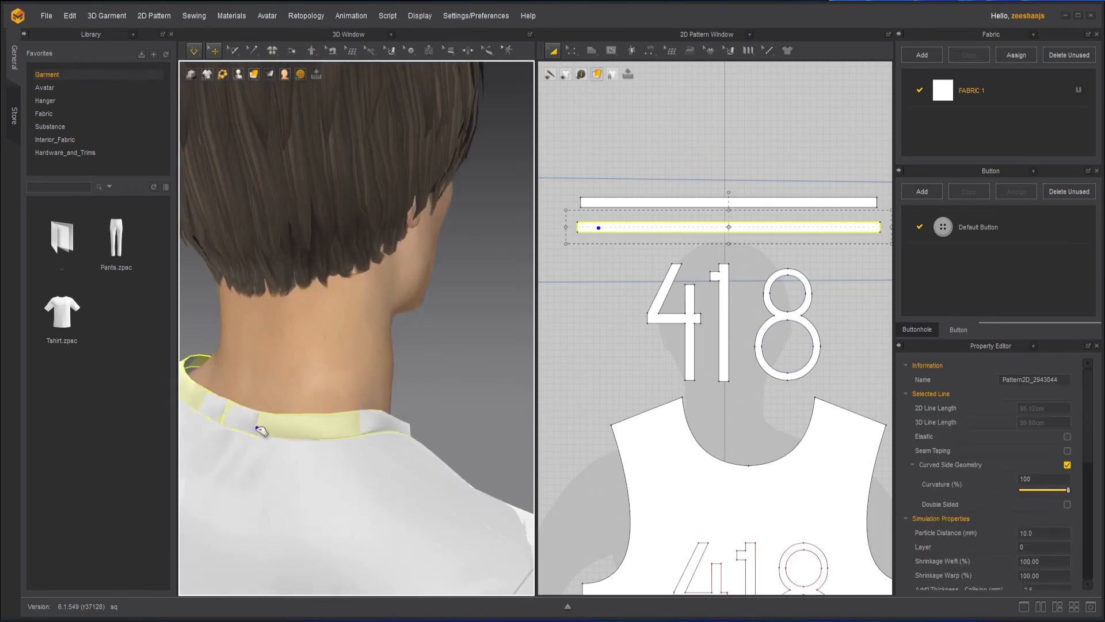
click(400, 422)
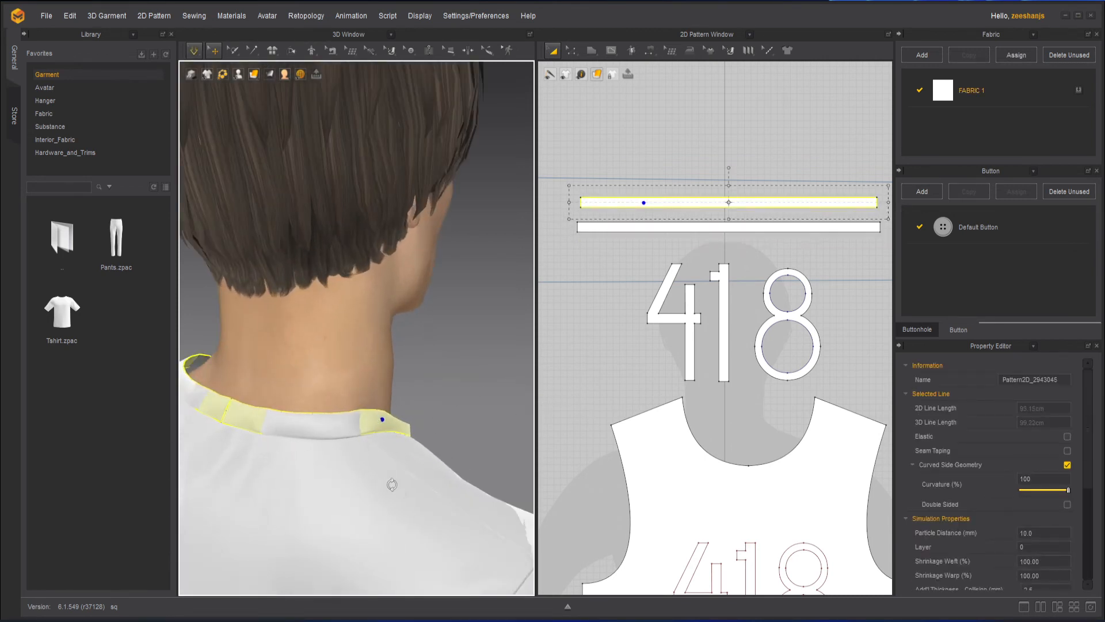
mouse_move(392, 485)
right_down()
mouse_move(415, 362)
mouse_move(365, 418)
right_up()
click(416, 362)
right_drag(384, 421, 478, 394)
key(space)
- Stop the simulation, then raise the upper neckband pattern above the neckline and shift it slightly forward in 3D
middle_drag(447, 385, 454, 444)
scroll(455, 437, up, 1)
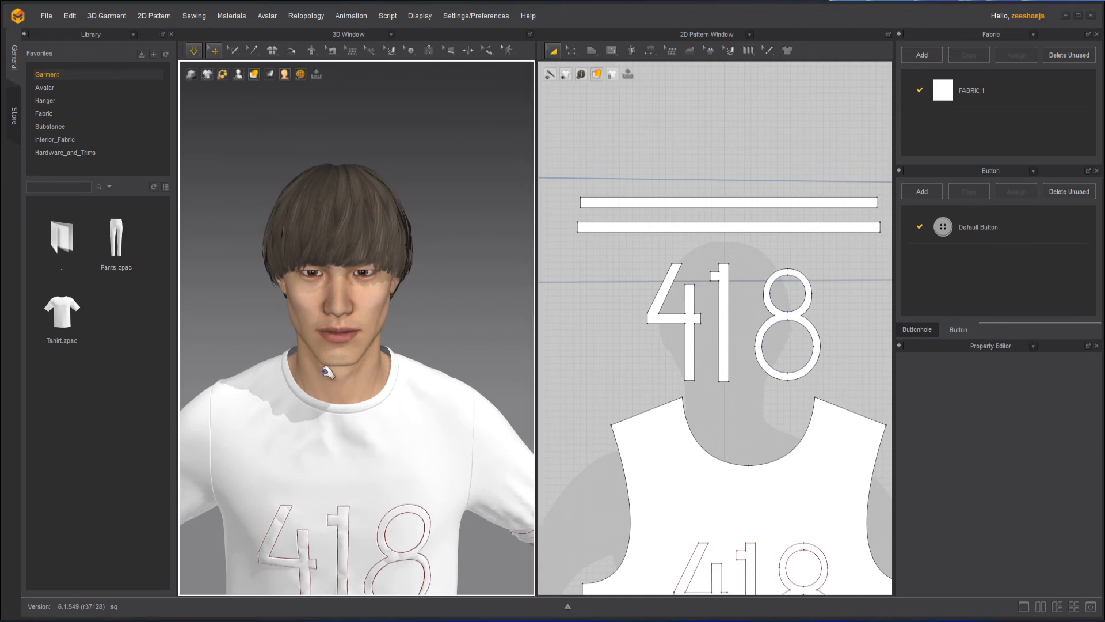
click(195, 51)
click(366, 407)
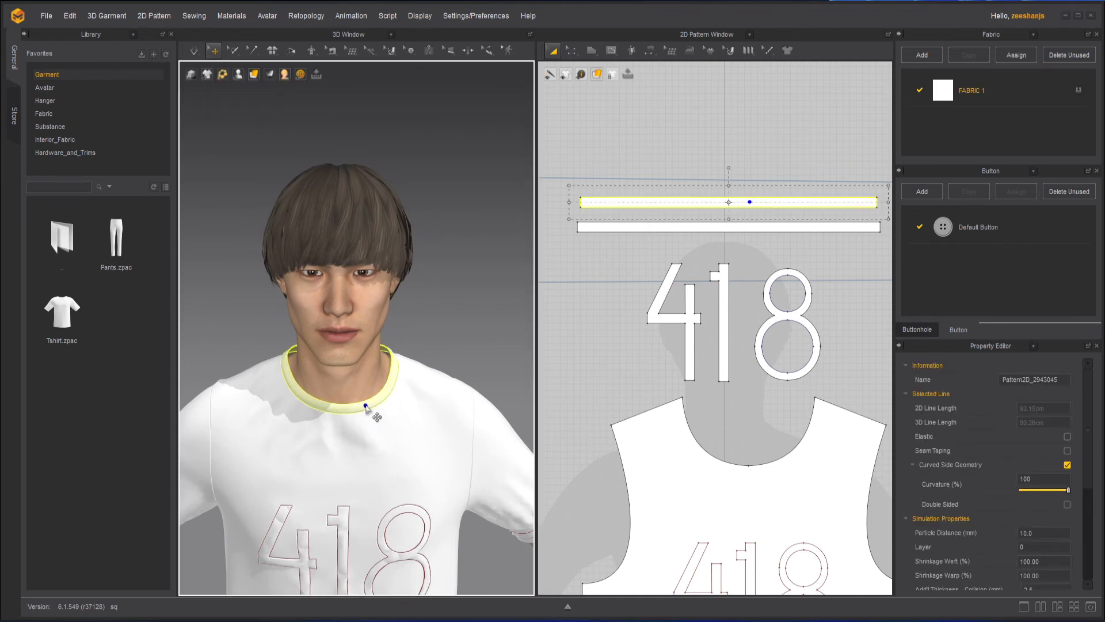
click(366, 407)
right_drag(365, 407, 423, 423)
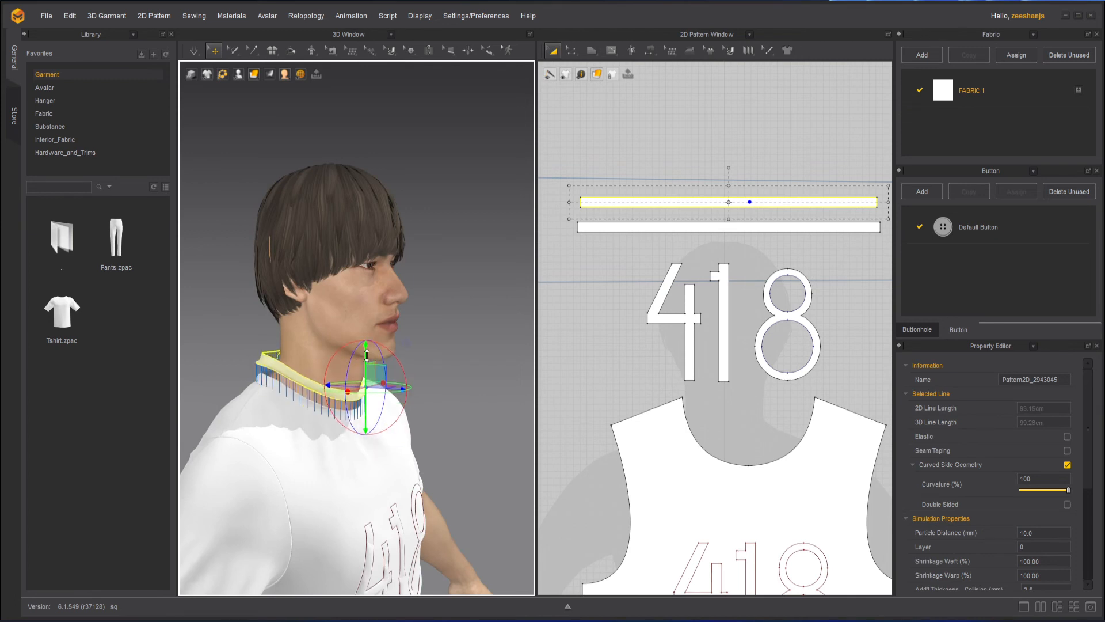
scroll(379, 426, up, 4)
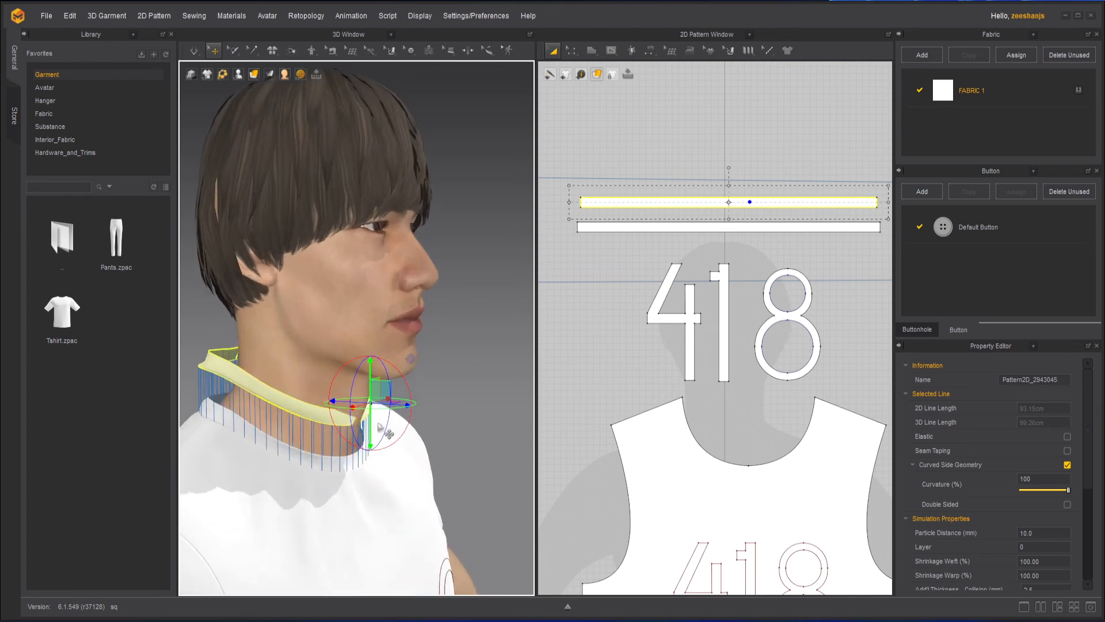
right_drag(380, 426, 397, 413)
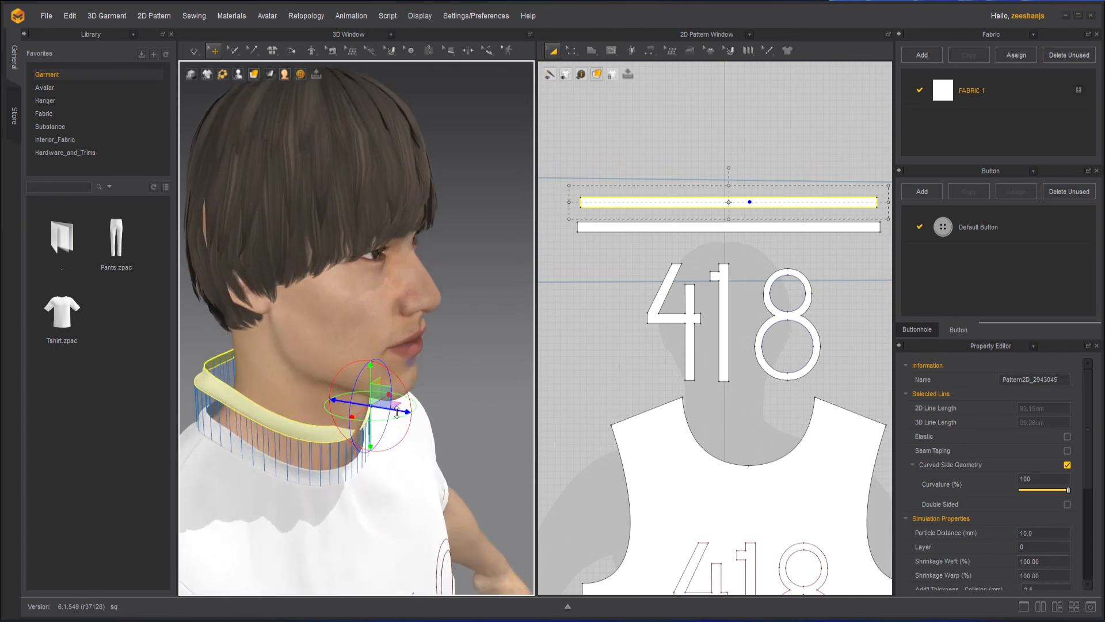
drag(397, 412, 409, 417)
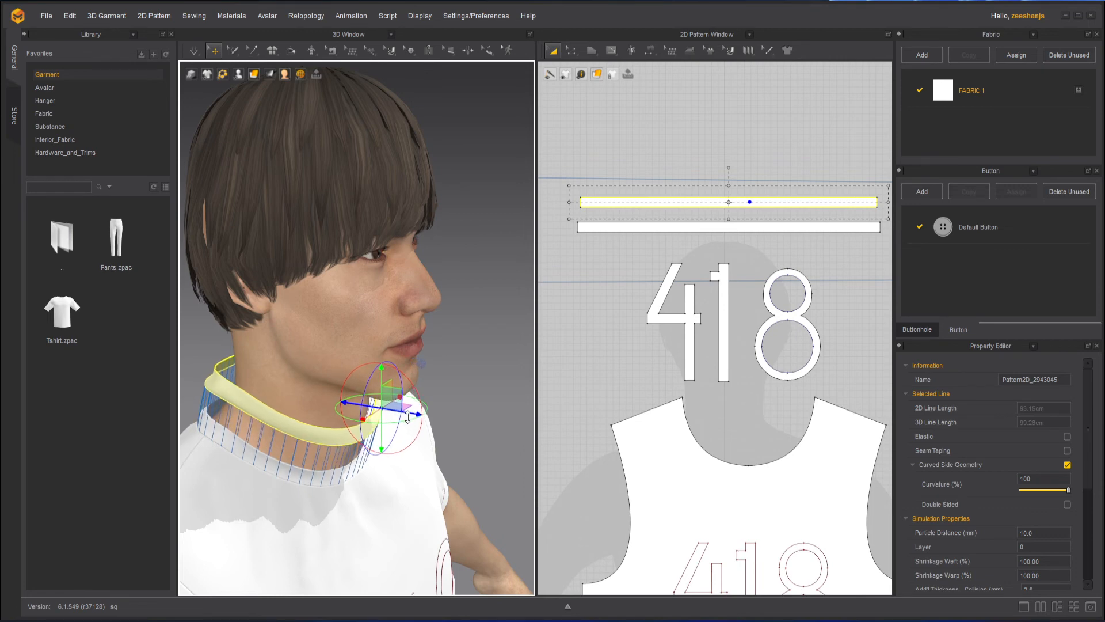
right_drag(408, 417, 337, 467)
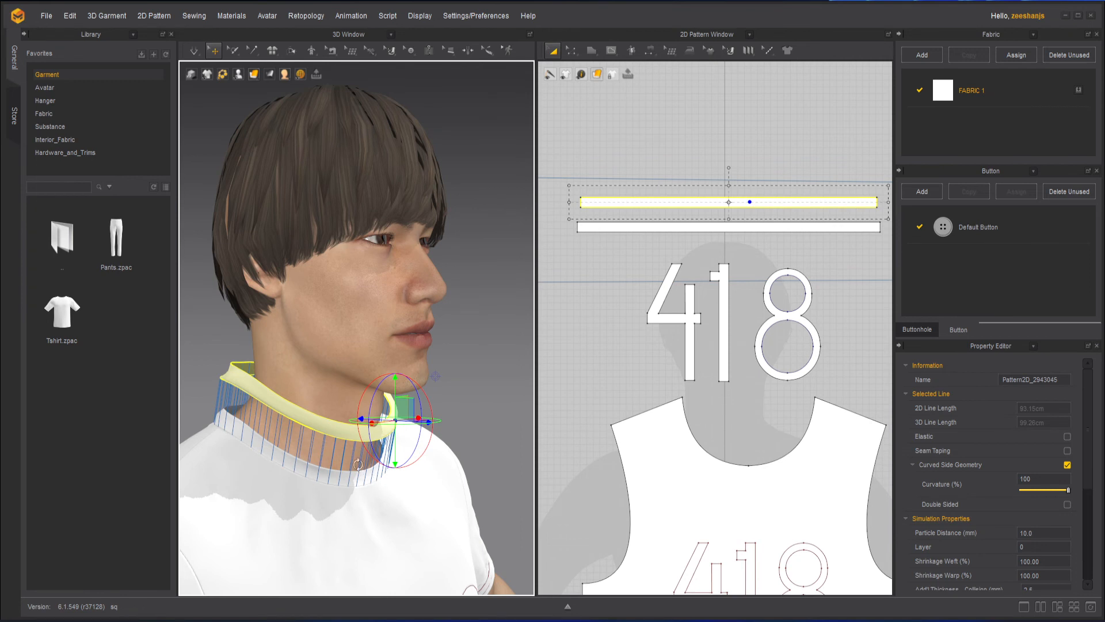
right_drag(358, 464, 358, 384)
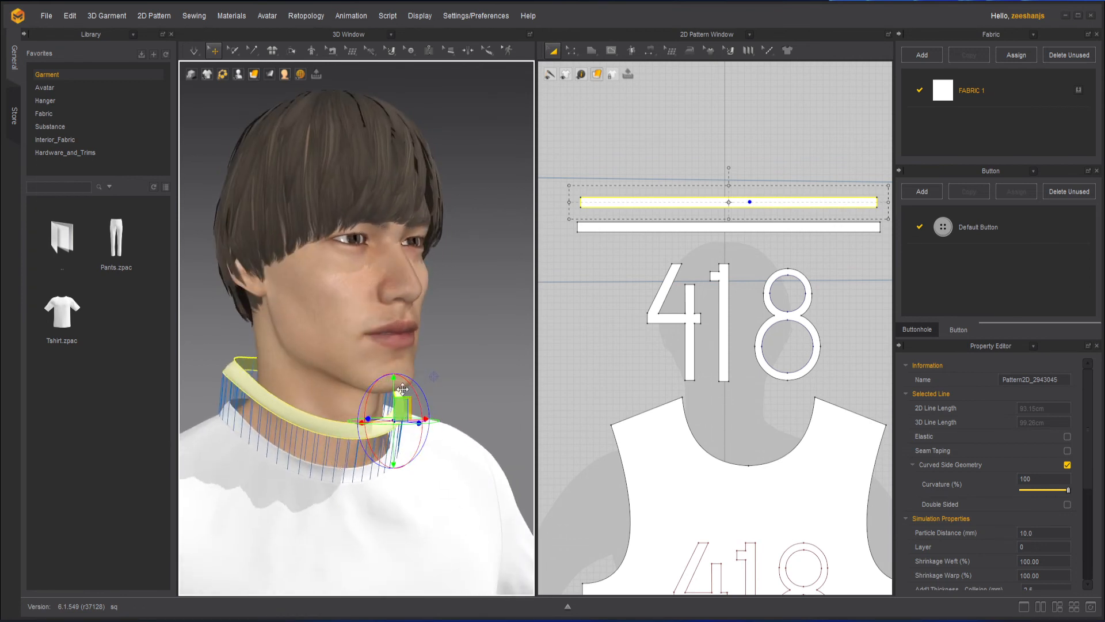
- Simulate the garment so the raised neckband layer drops back onto the neckline, and check it from the front
click(196, 54)
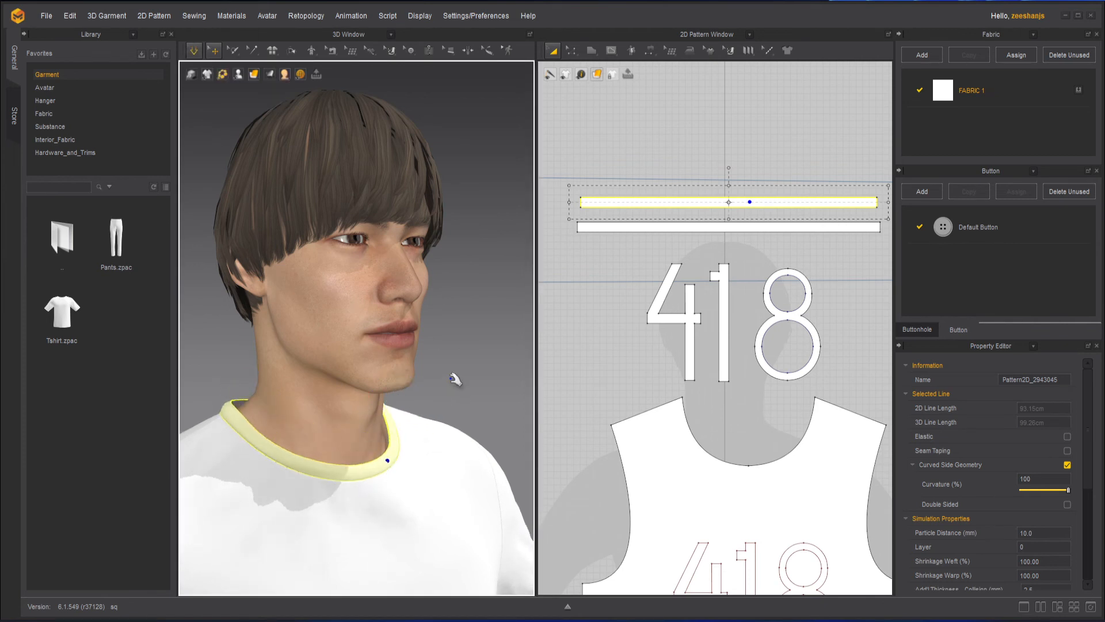
key(space)
click(426, 408)
mouse_move(518, 413)
right_down()
mouse_move(251, 401)
mouse_move(511, 400)
right_up()
key(space)
scroll(400, 459, down, 6)
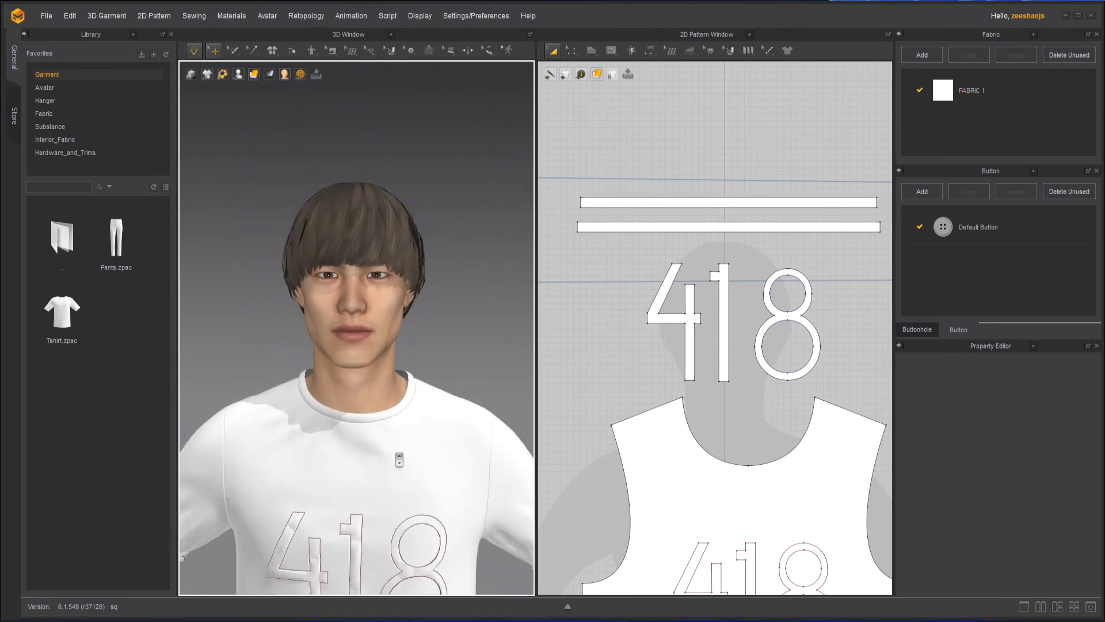
- Tug both lower corners of the T-shirt's front hem in 3D to settle the front panel
middle_drag(441, 389, 479, 213)
click(347, 470)
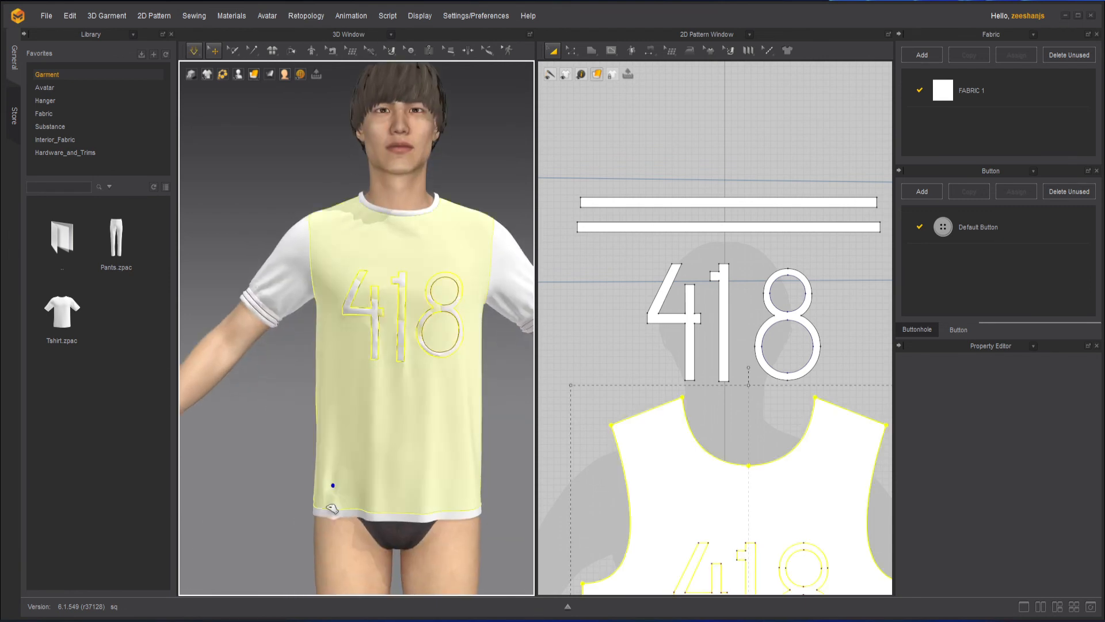
click(513, 390)
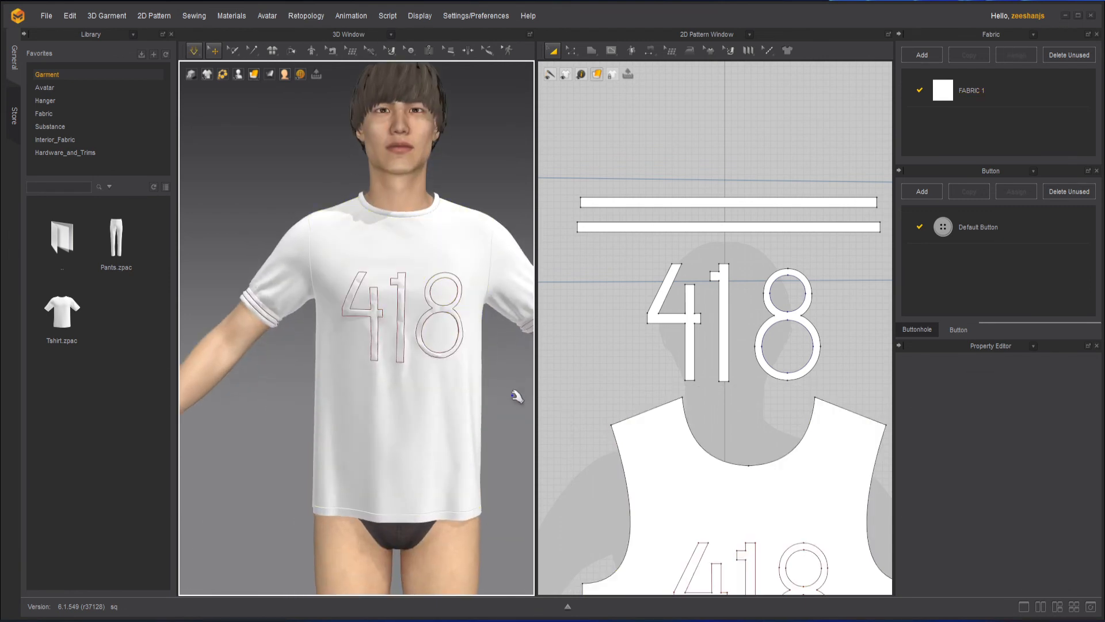
drag(480, 507, 482, 517)
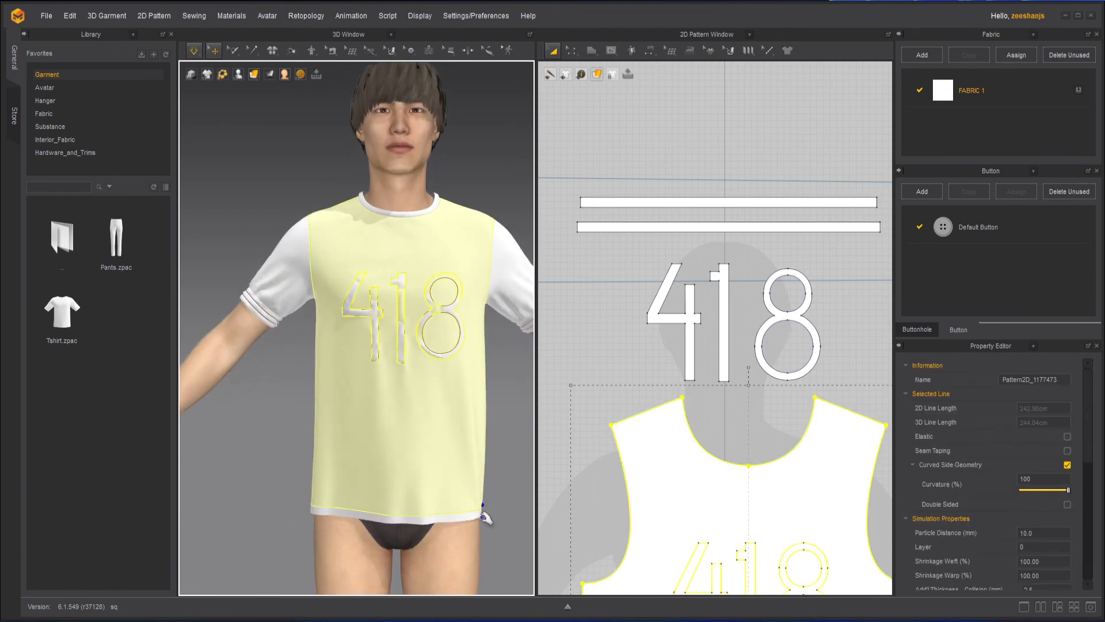
click(284, 420)
right_drag(283, 420, 427, 364)
scroll(428, 364, up, 1)
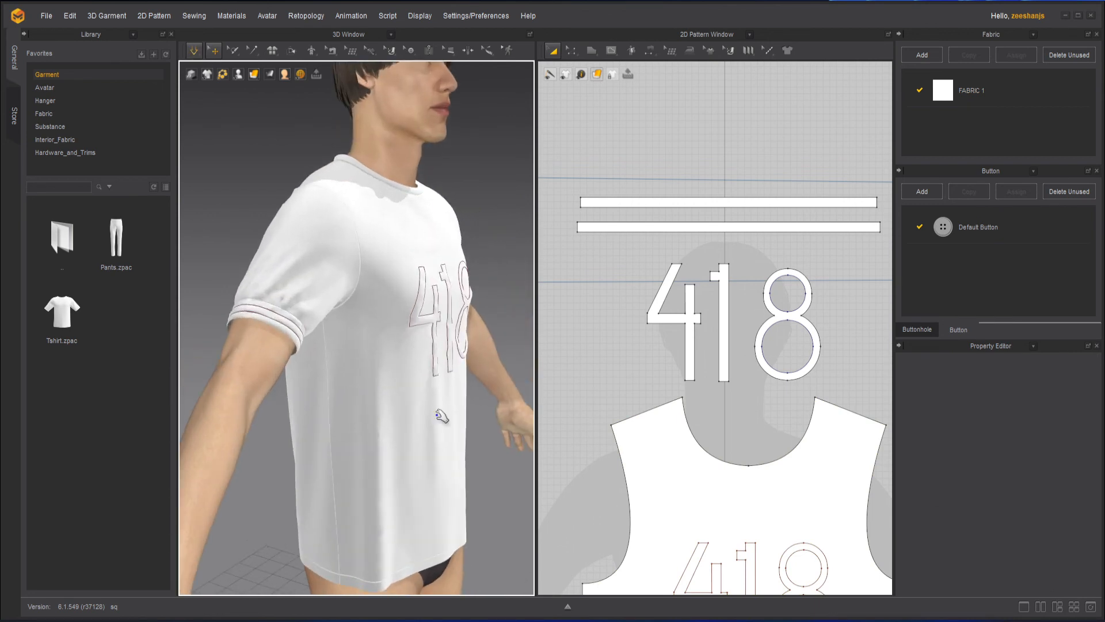
- Tug the middle of the T-shirt's back hem in 3D and check the garment all around
right_drag(440, 416, 565, 410)
scroll(433, 431, down, 2)
click(413, 517)
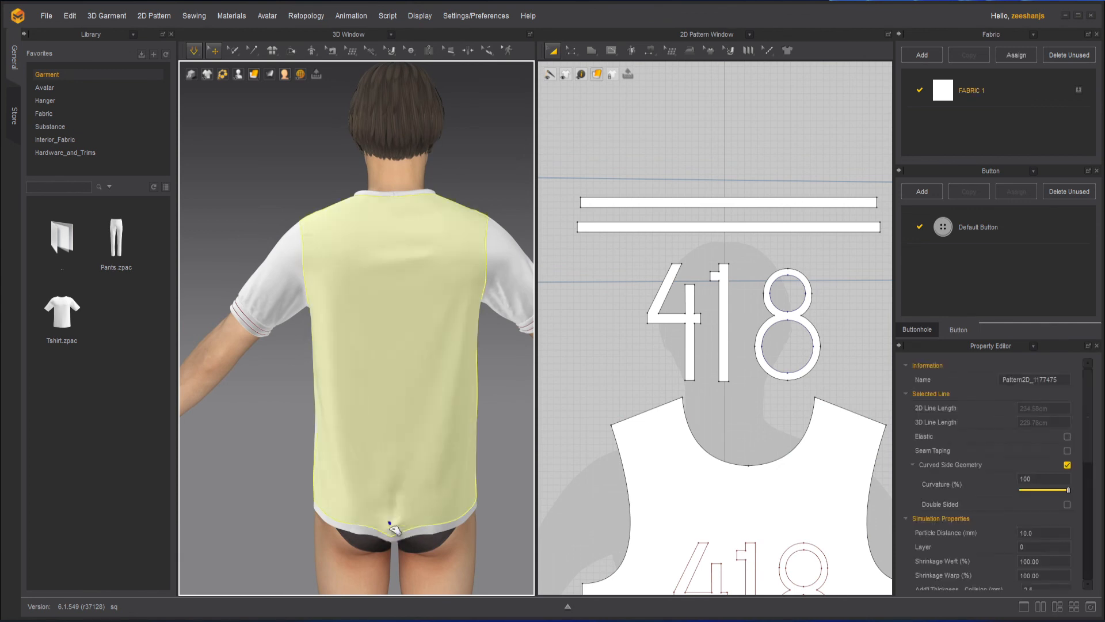
click(506, 449)
right_drag(506, 449, 235, 457)
right_drag(328, 419, 406, 448)
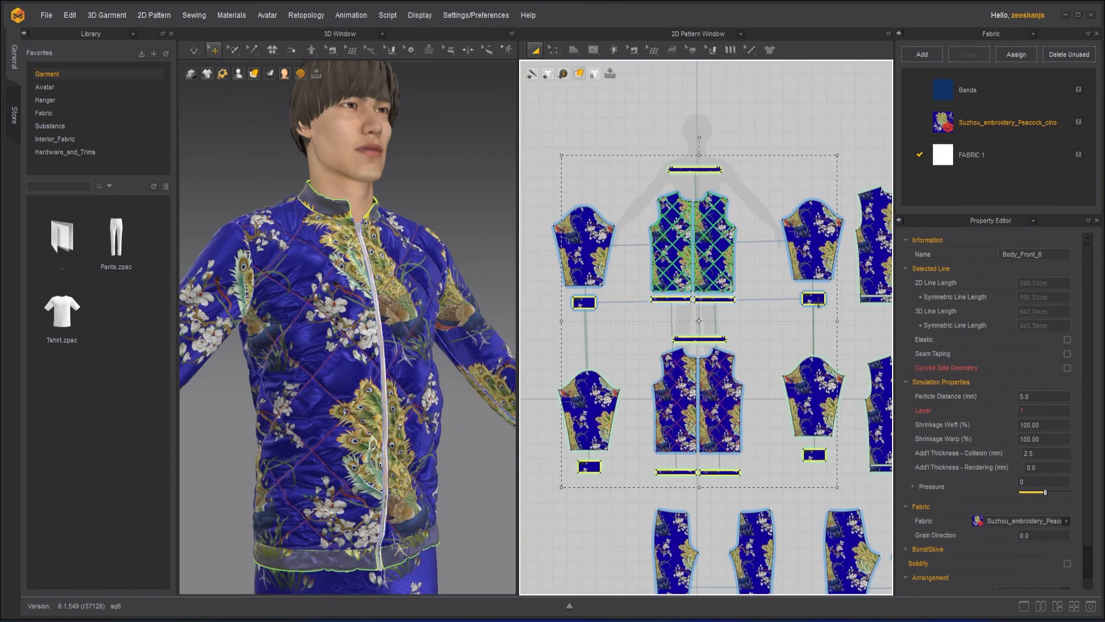
- Show the avatar poses in the library and view the full floral outfit from the front
click(45, 87)
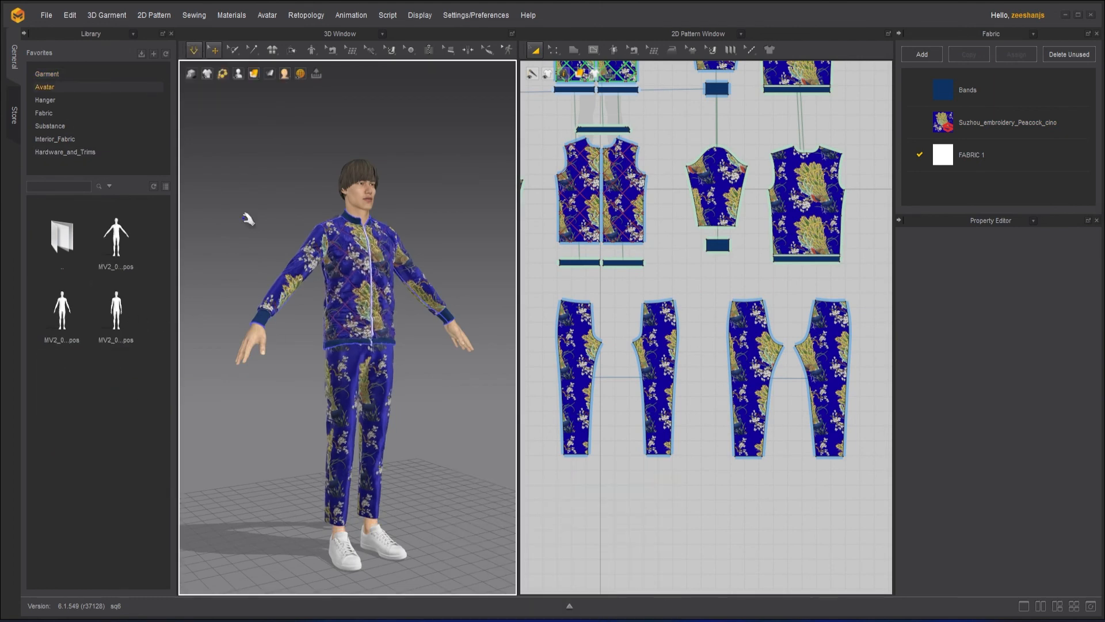
key(2)
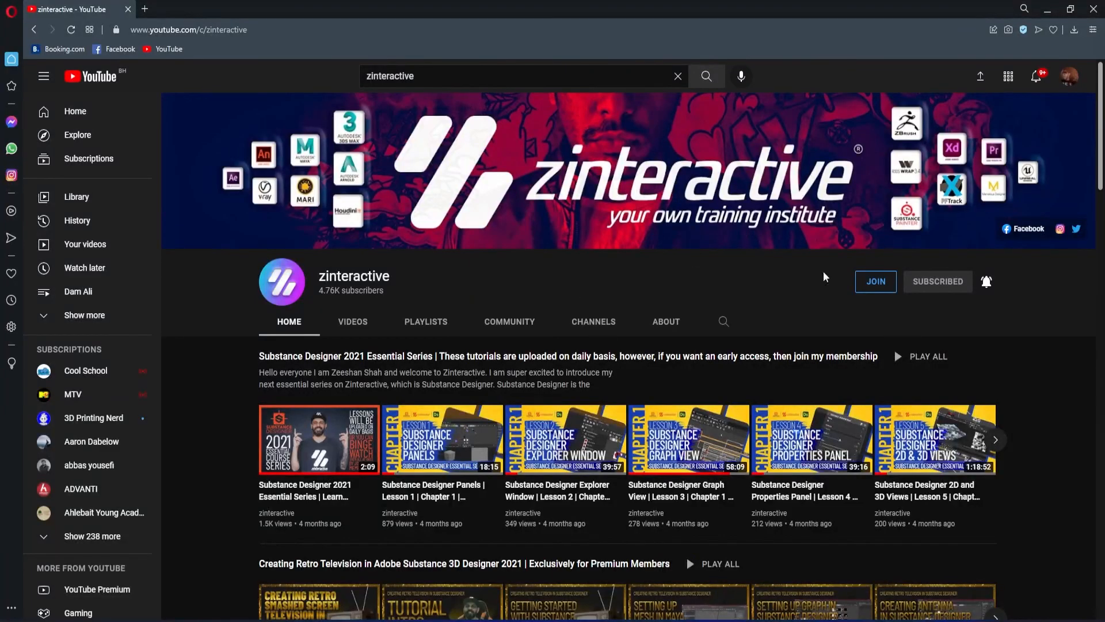
- Switch to the zinteractive YouTube channel and look through its membership options, choosing Zi Early Bird Level
click(887, 280)
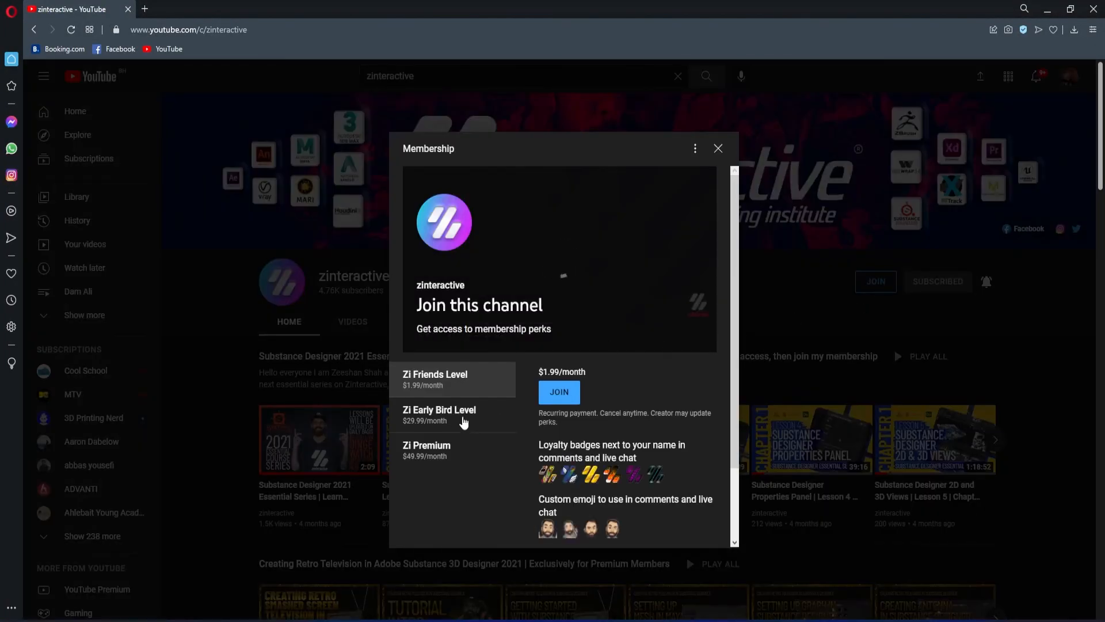
click(452, 419)
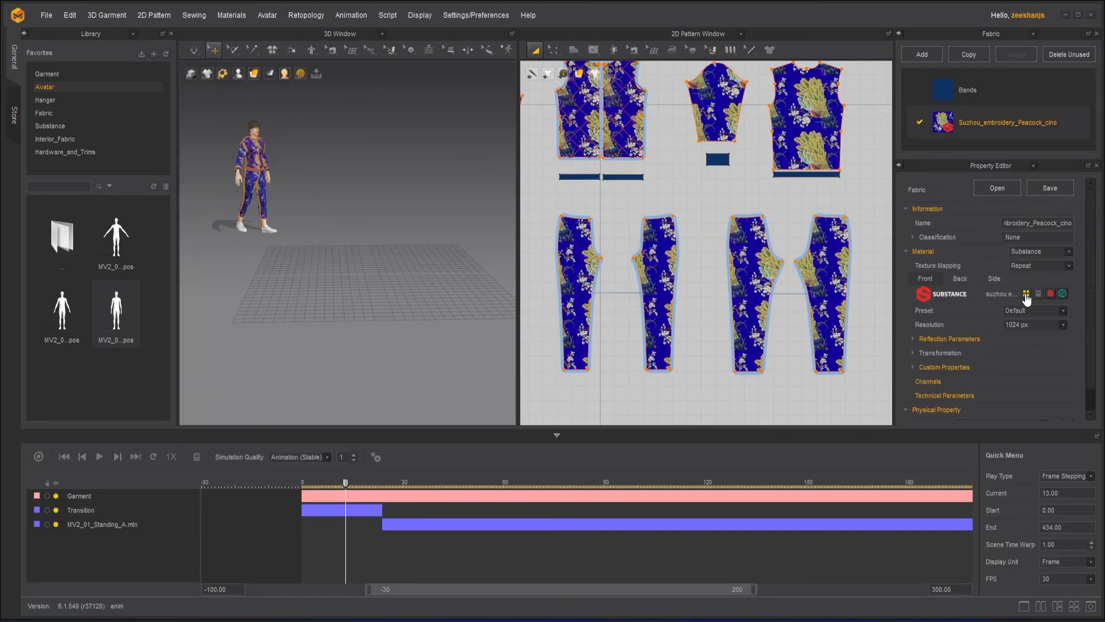
- Load another Substance file into the material of the Suzhou_embroidery_Peacock_cino fabric
click(1026, 295)
click(332, 178)
click(596, 383)
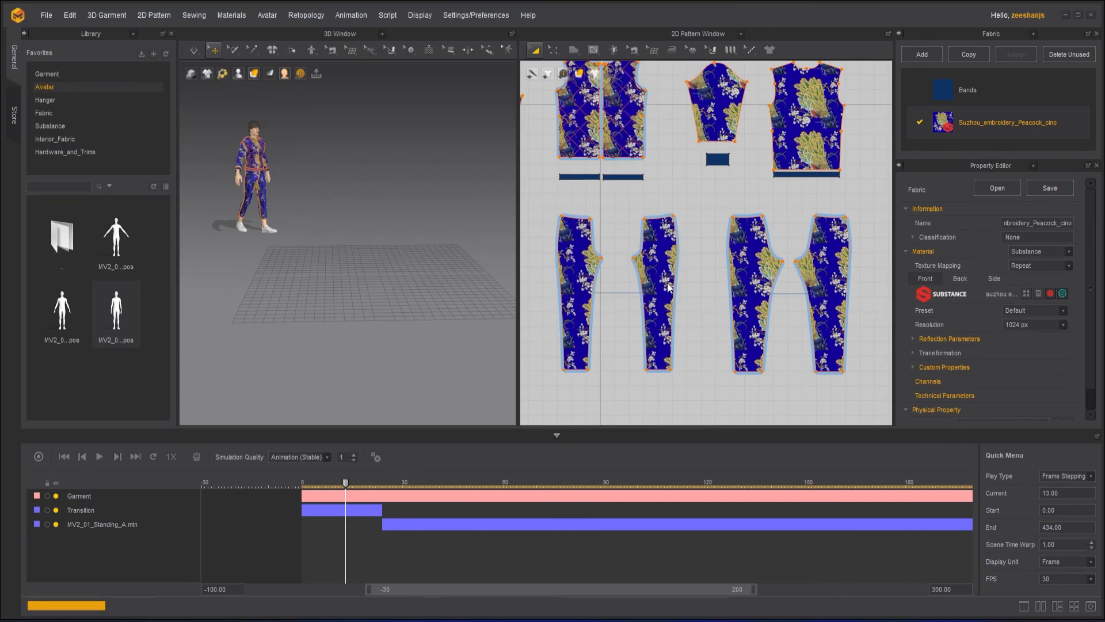
click(546, 333)
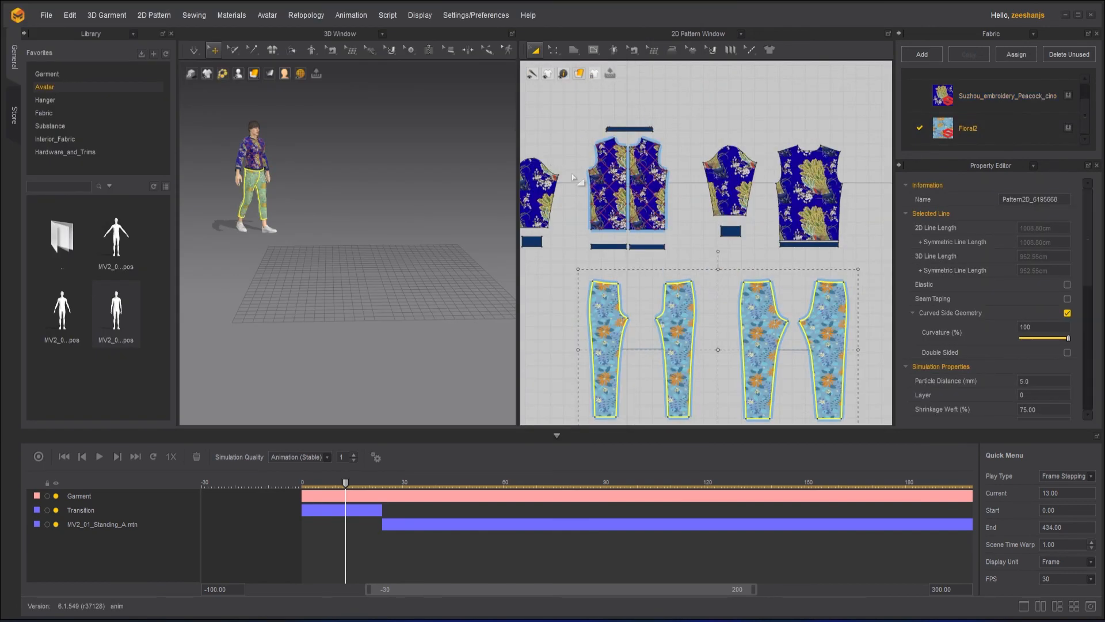
- Assign the Floral2 fabric to the jacket's two sleeves, both front halves and the back
click(543, 190)
shift+click(609, 187)
shift+click(648, 186)
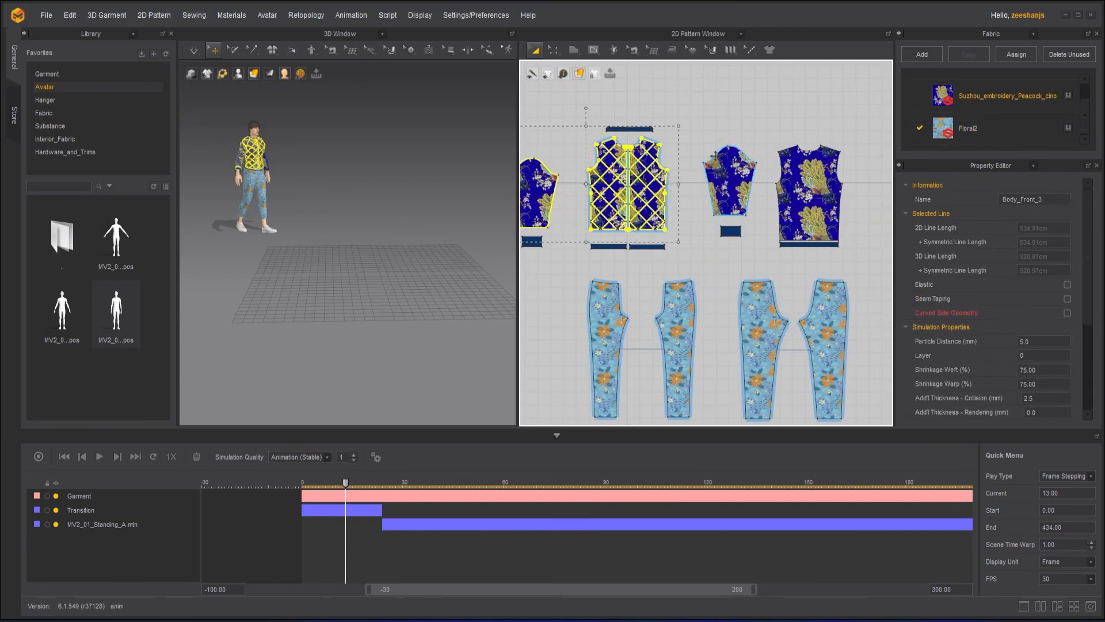
shift+click(730, 184)
shift+click(808, 181)
click(1069, 129)
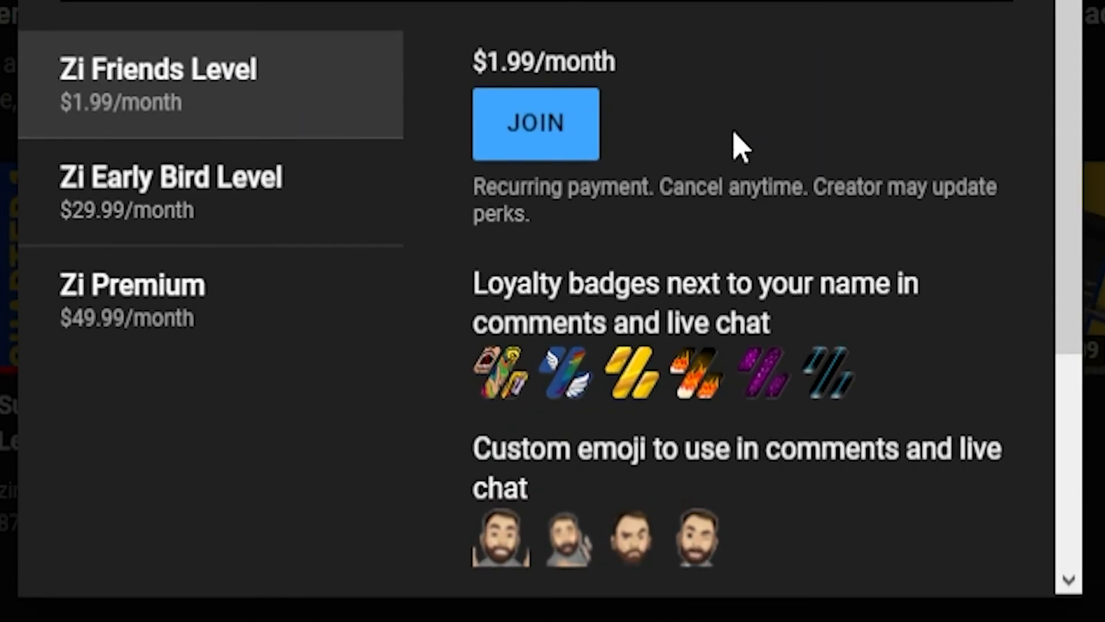